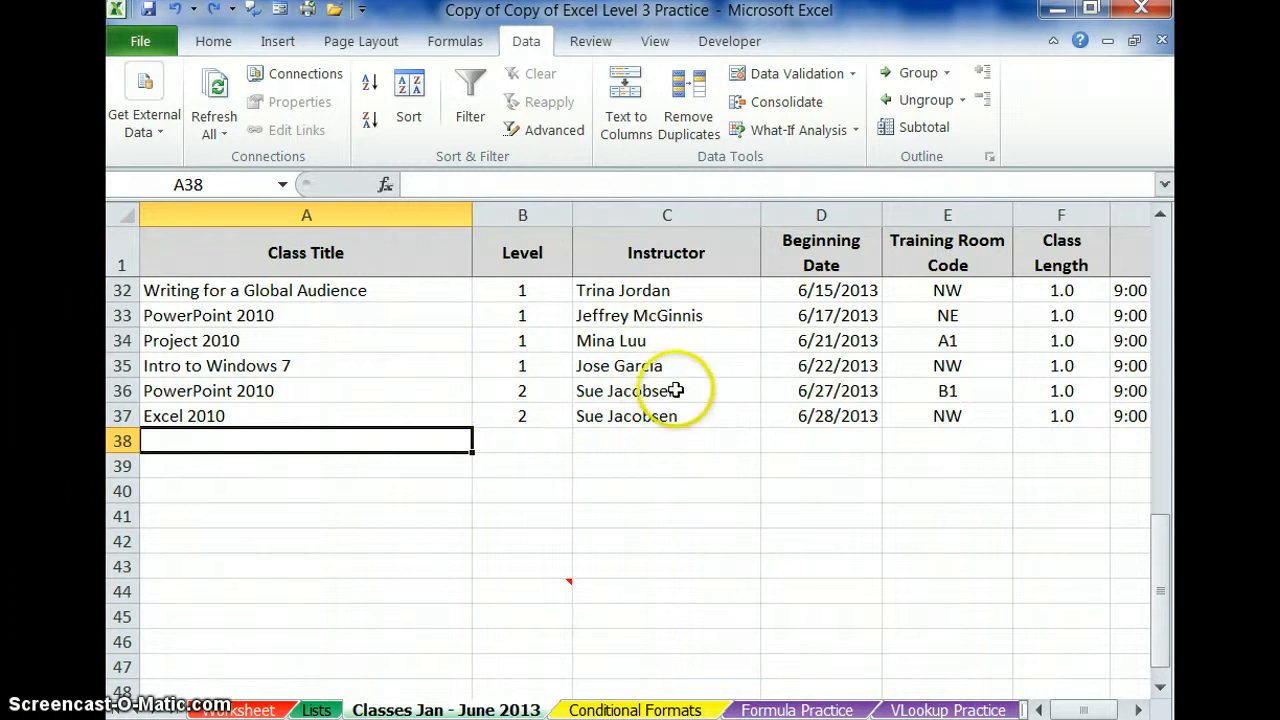
pyautogui.scroll(3, 676, 399)
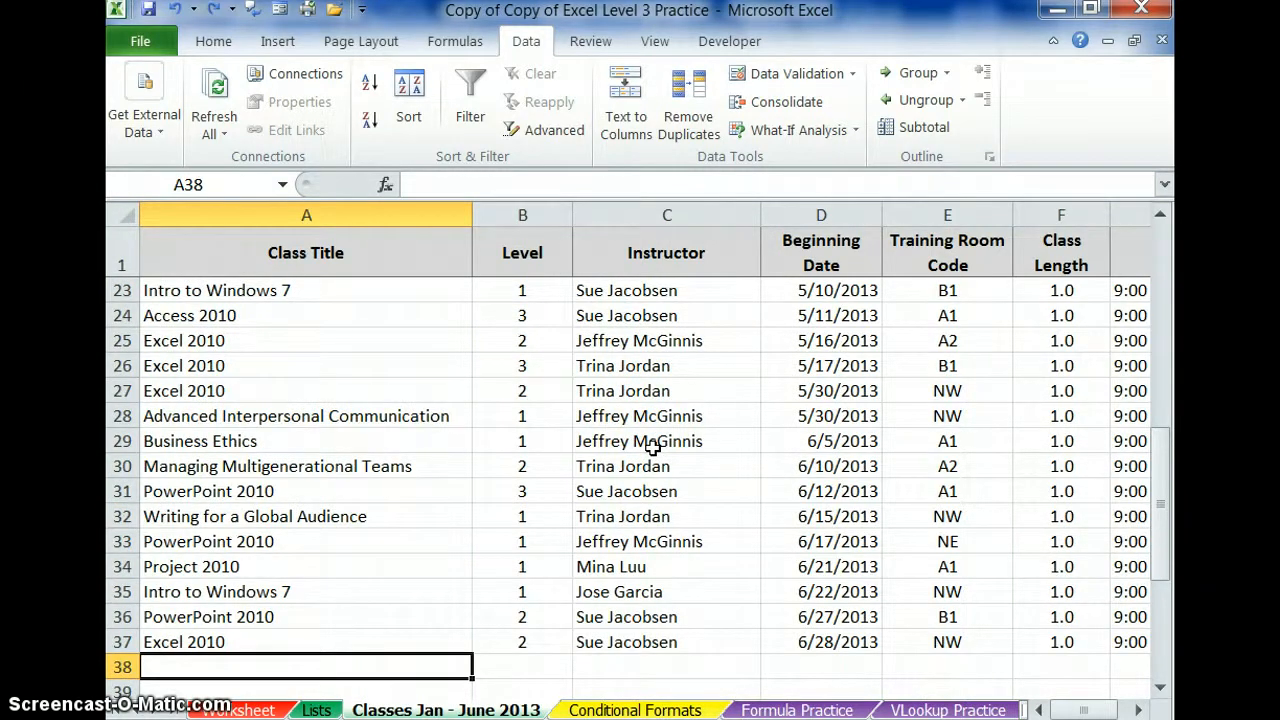
pyautogui.scroll(-3, 652, 449)
pyautogui.scroll(2, 651, 455)
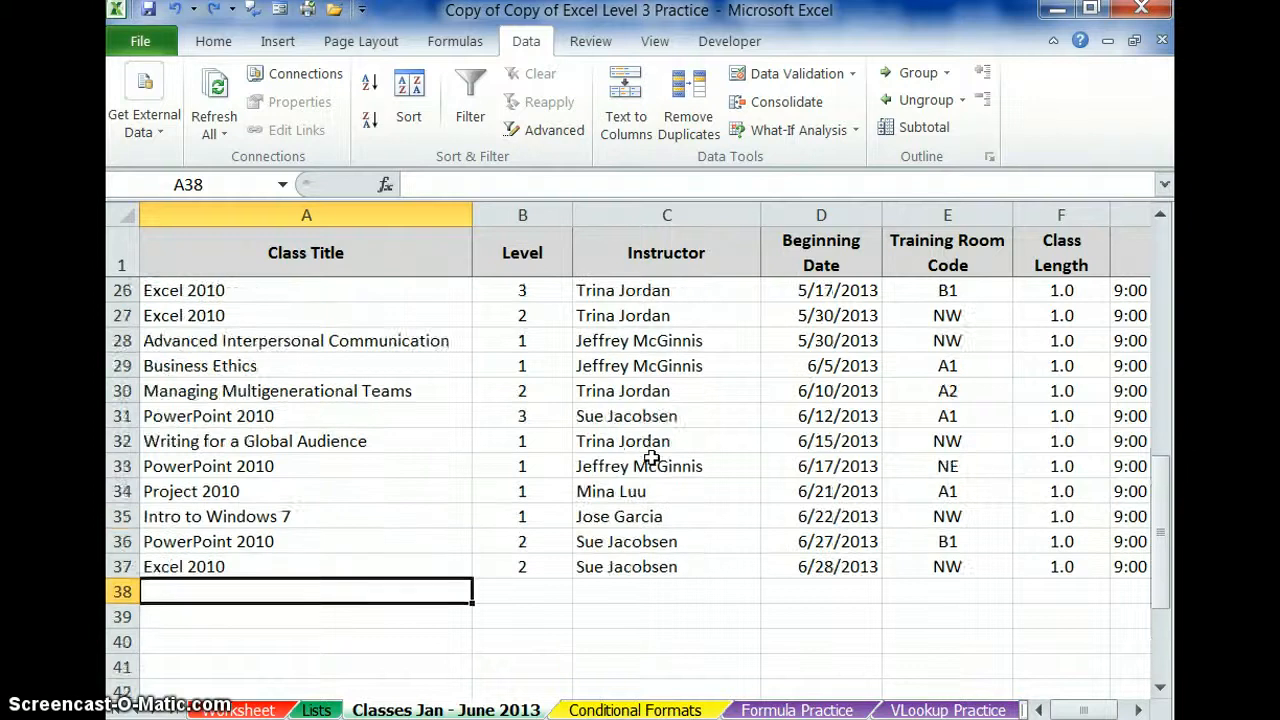
pyautogui.scroll(1, 652, 455)
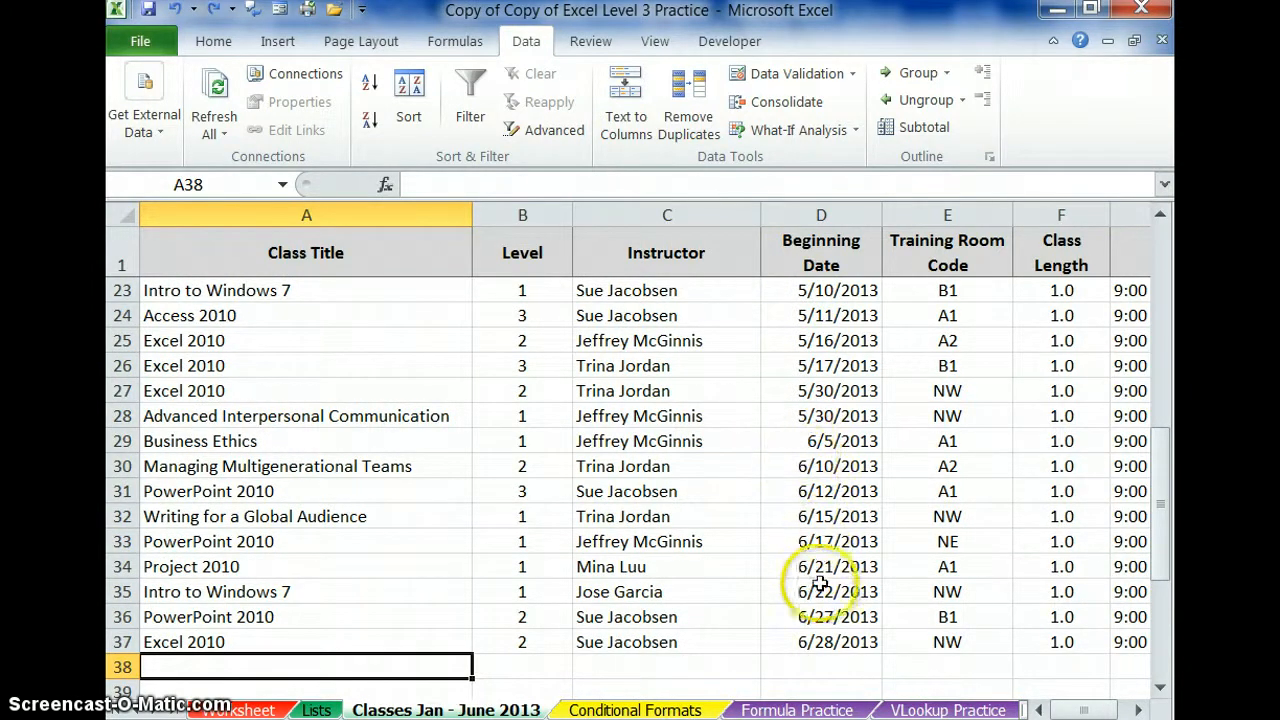
pyautogui.scroll(-1, 826, 600)
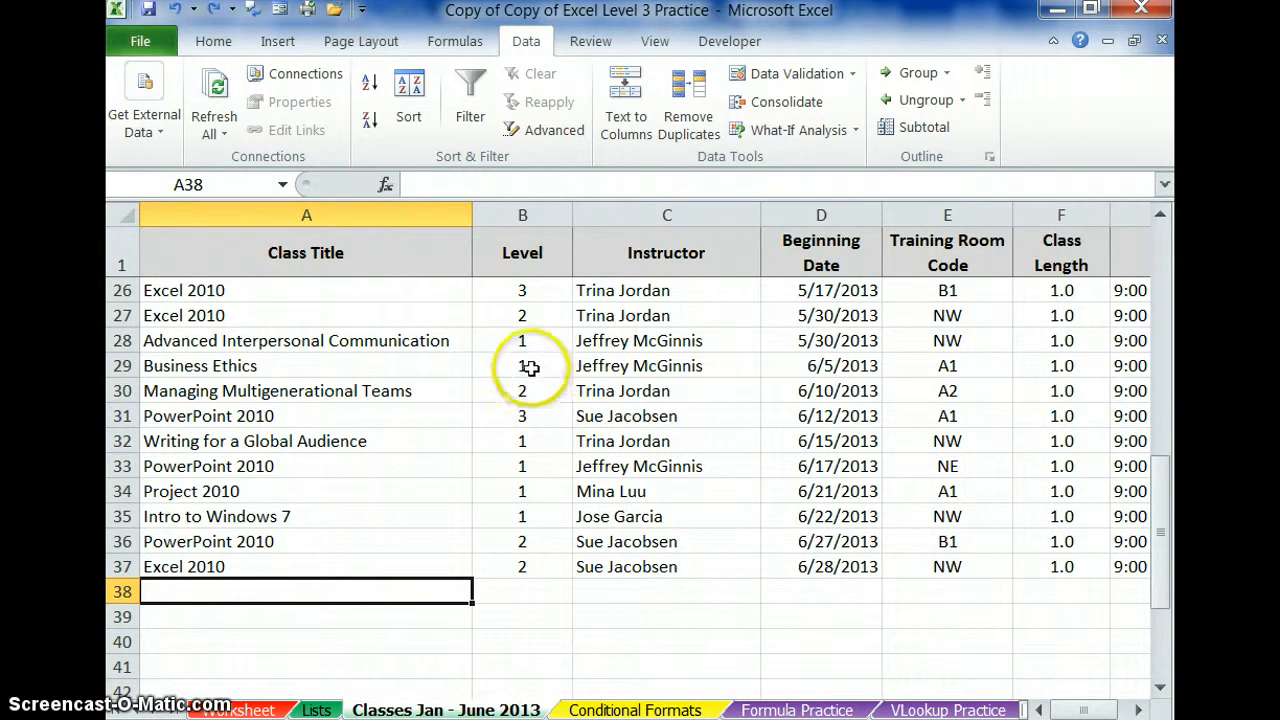
# Restrict the Level column (column B) with data validation to whole numbers between 1 and 3.
pyautogui.click(520, 215)
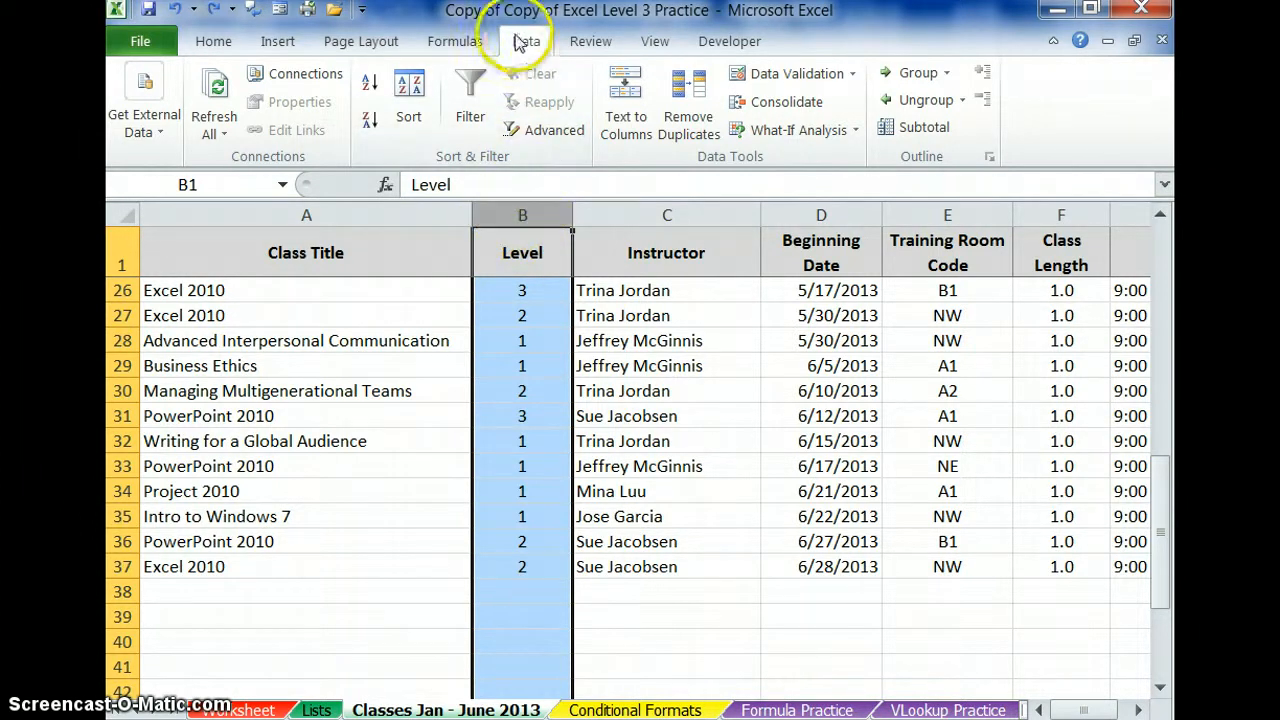
pyautogui.click(763, 84)
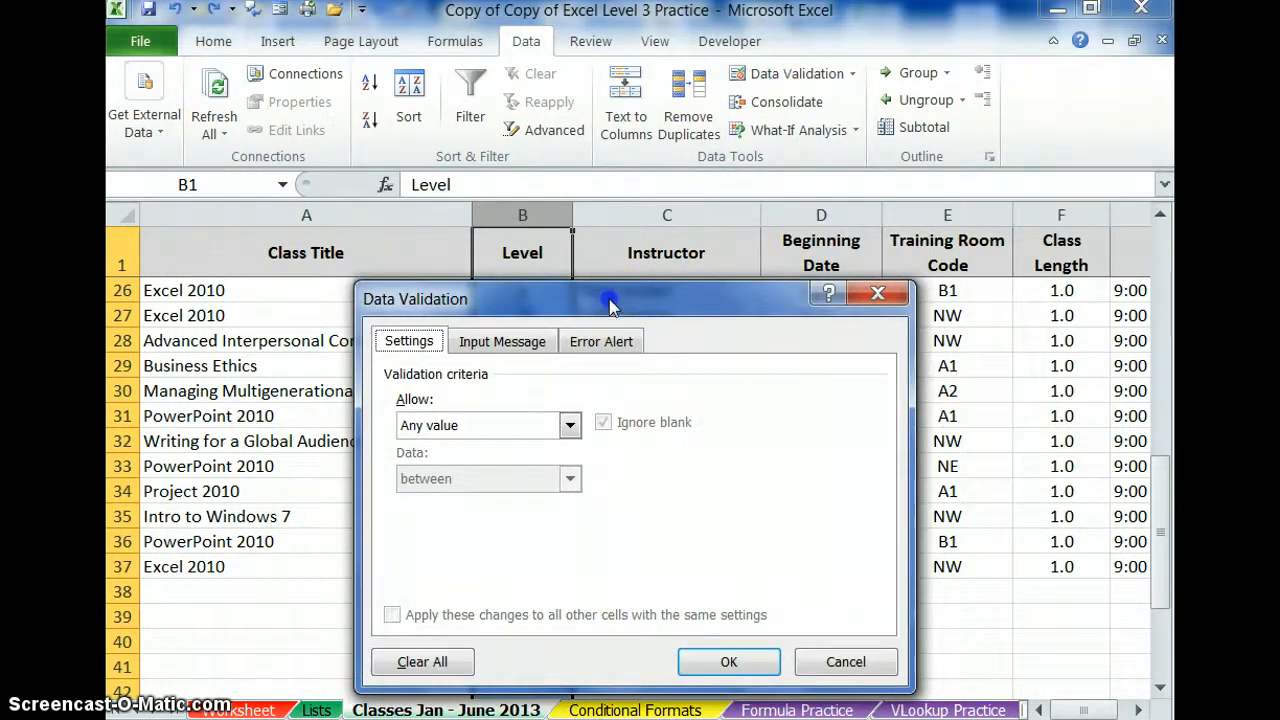
pyautogui.moveTo(610, 305); pyautogui.dragTo(600, 186)
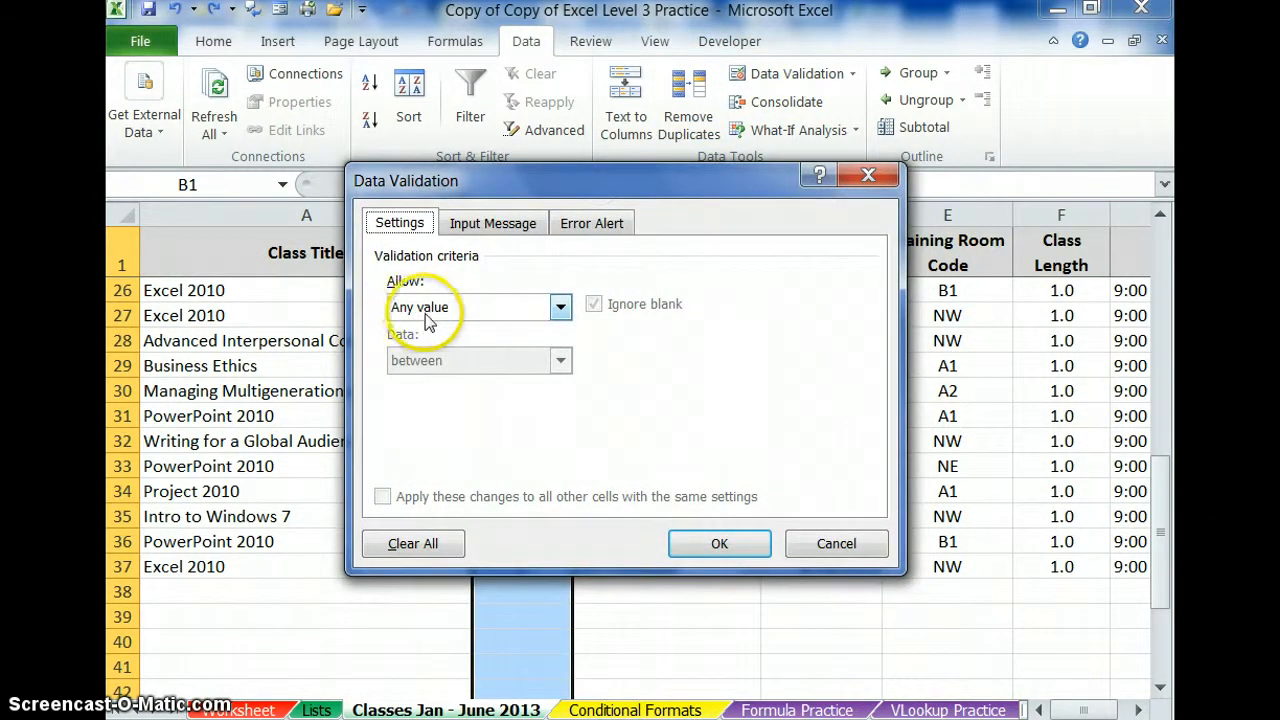
pyautogui.click(564, 309)
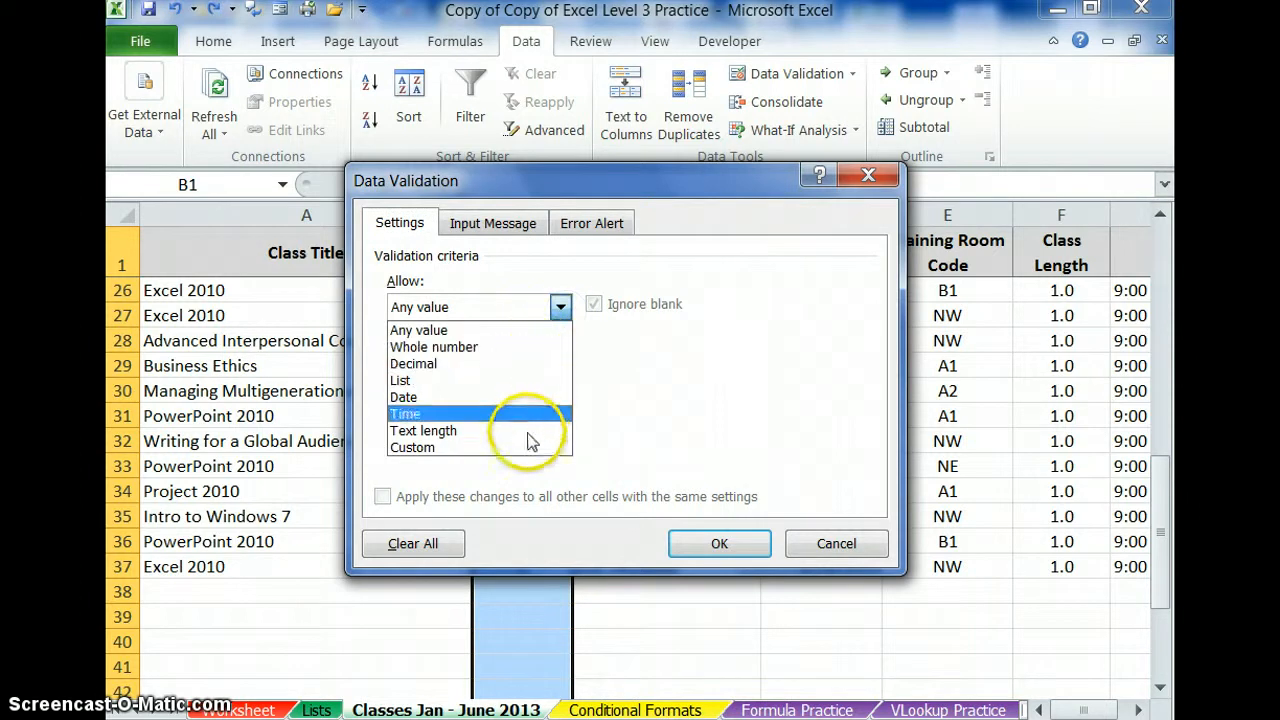
pyautogui.click(497, 348)
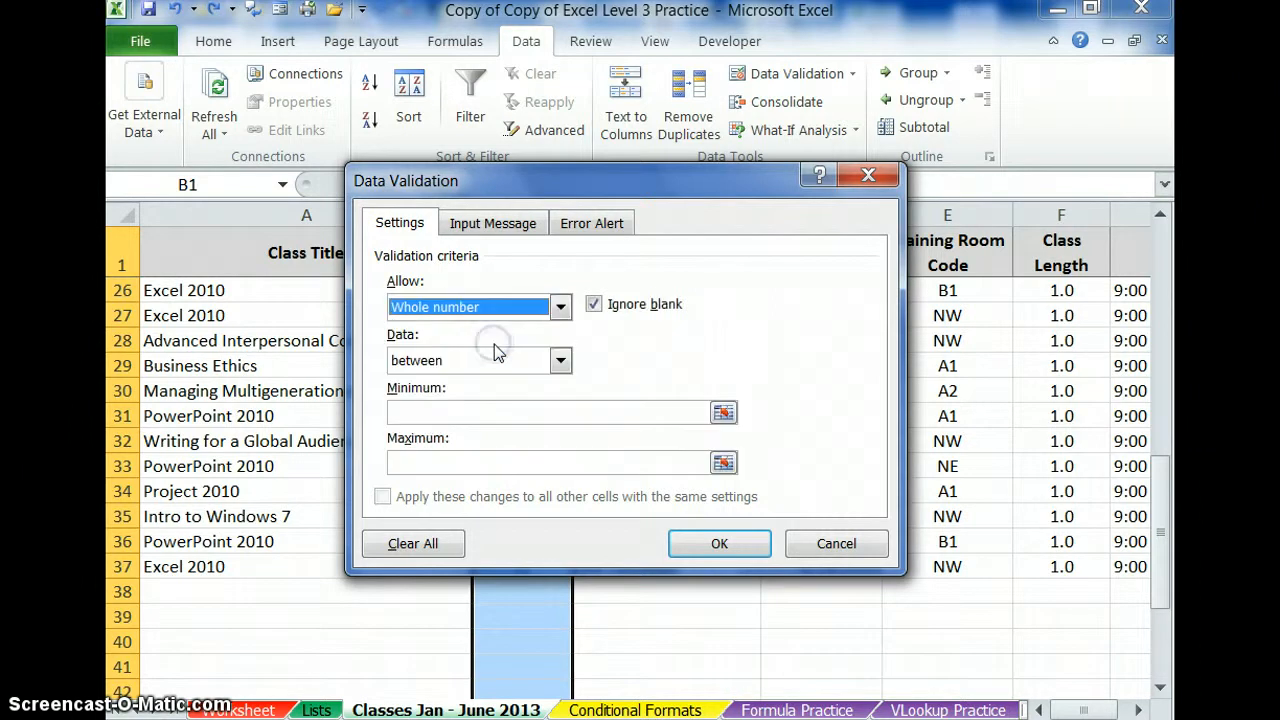
pyautogui.click(456, 413)
pyautogui.write('1')
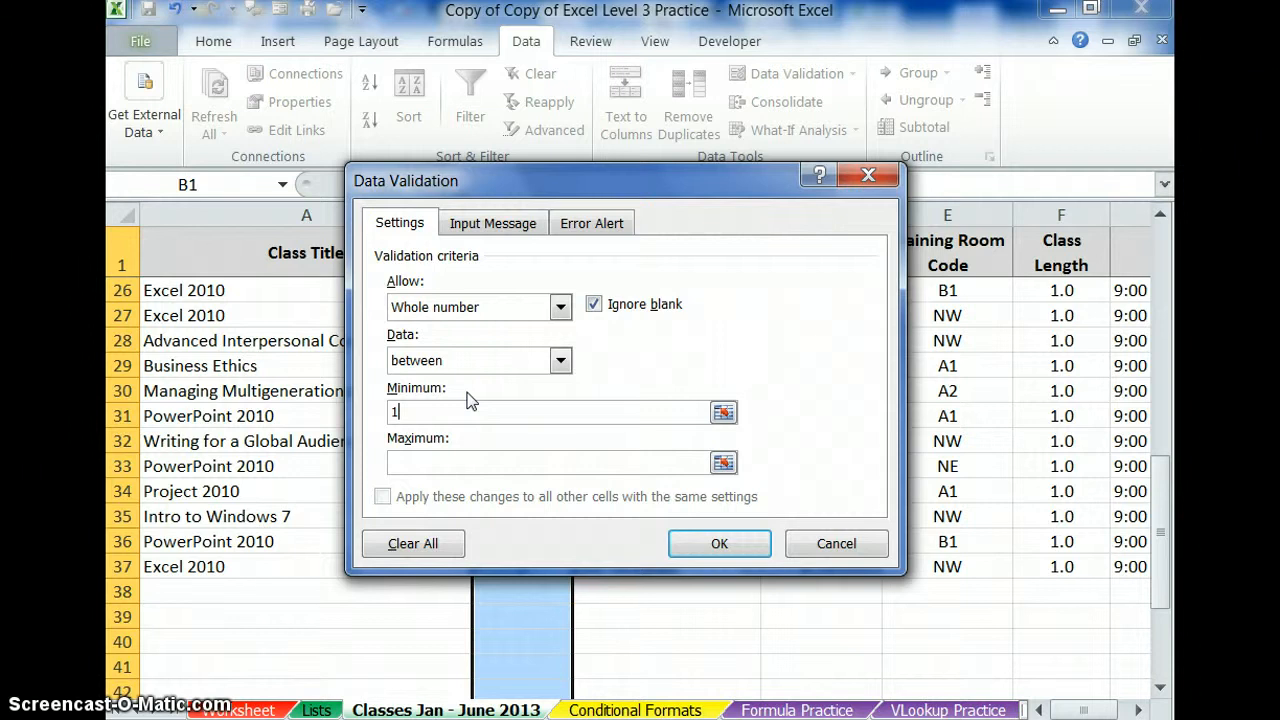
pyautogui.click(487, 458)
pyautogui.write('3')
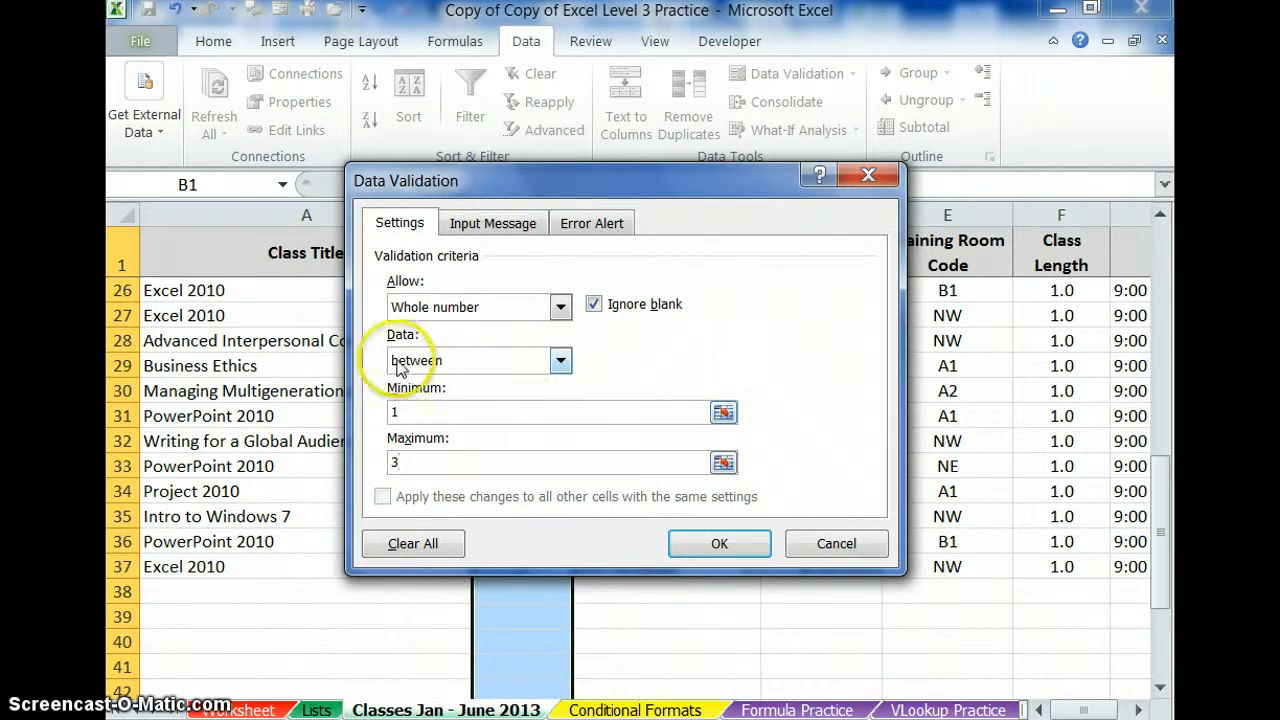
pyautogui.click(562, 362)
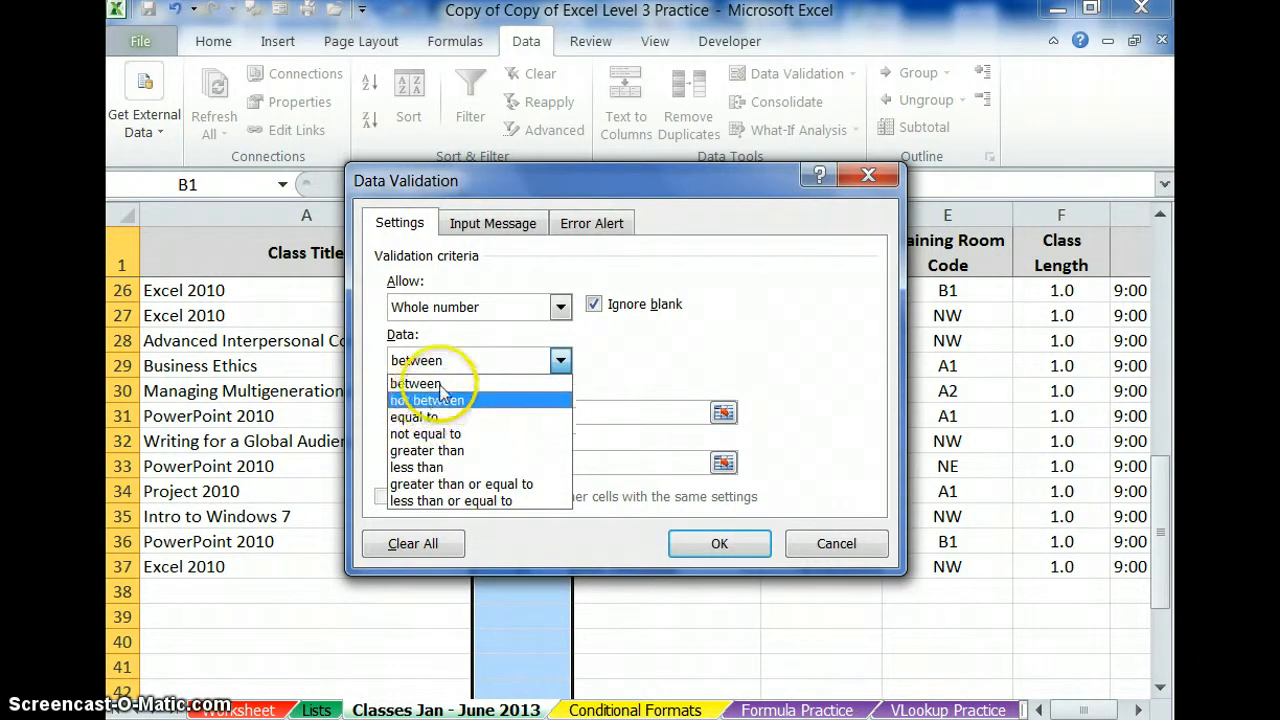
pyautogui.click(444, 386)
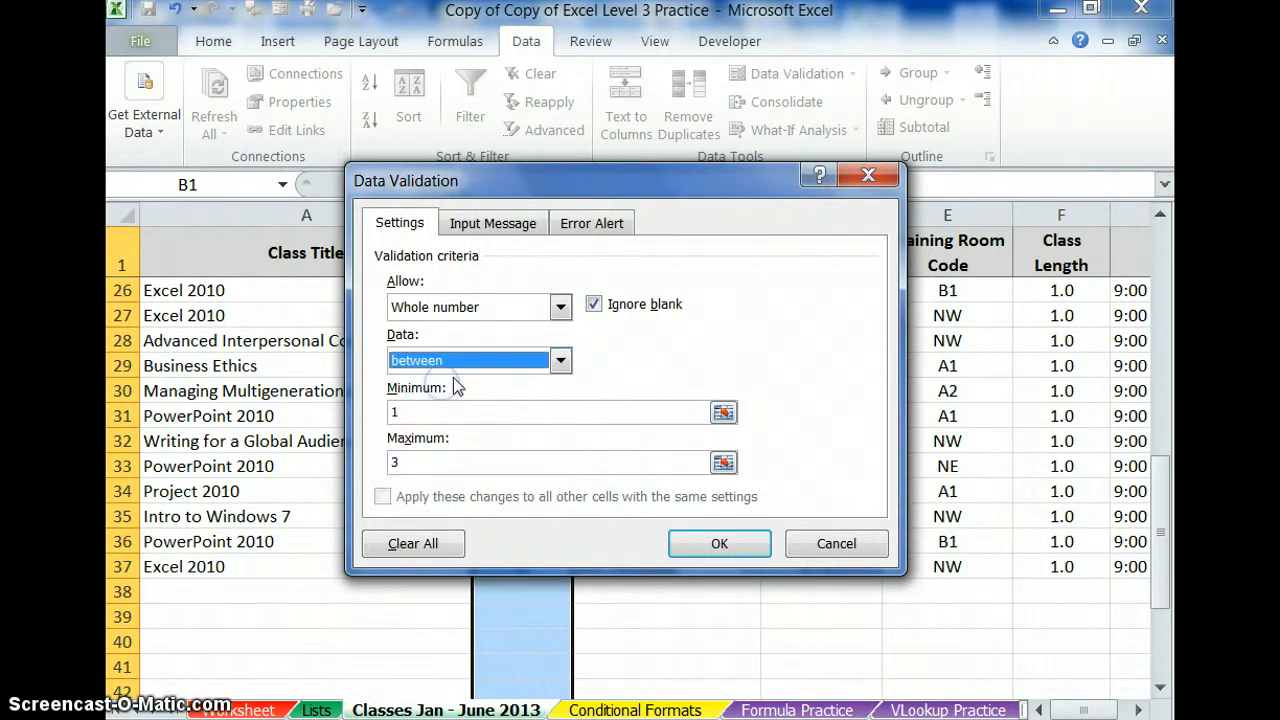
# Add an input message to the Level column's validation, titled "Level" with the text "Enter level 1, 2 or 3.".
pyautogui.click(489, 228)
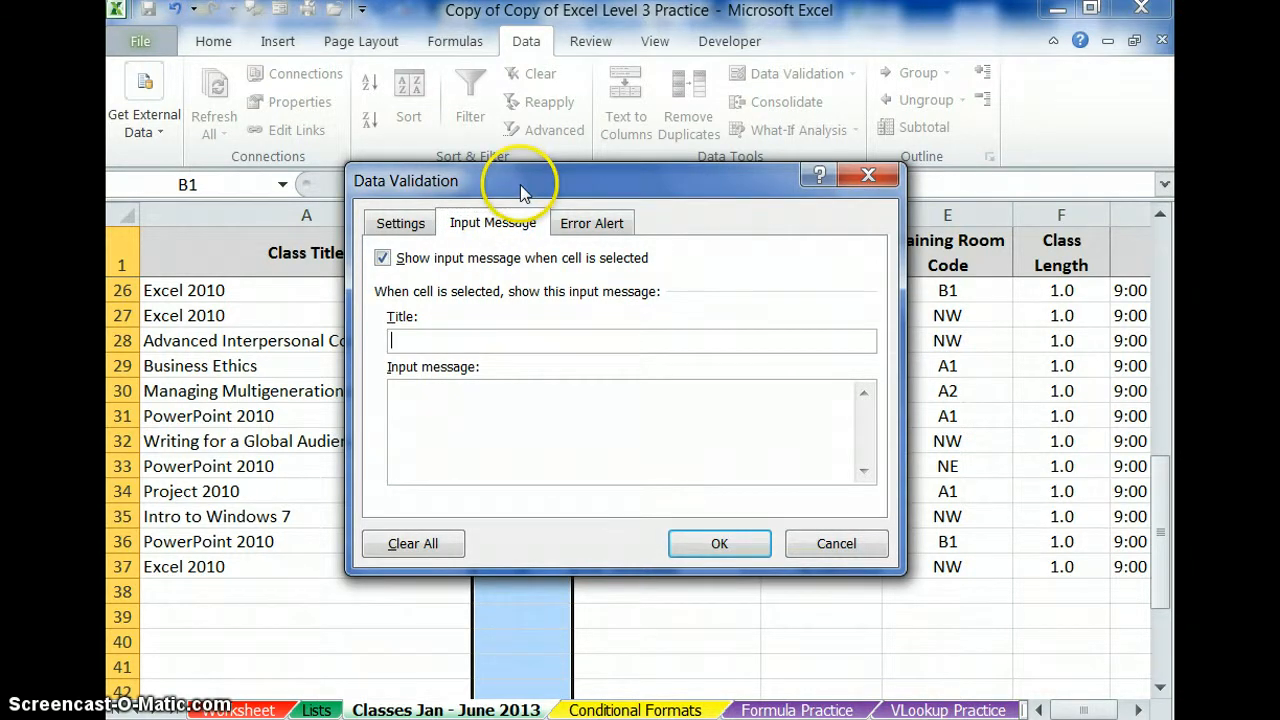
pyautogui.moveTo(520, 184); pyautogui.dragTo(565, 311)
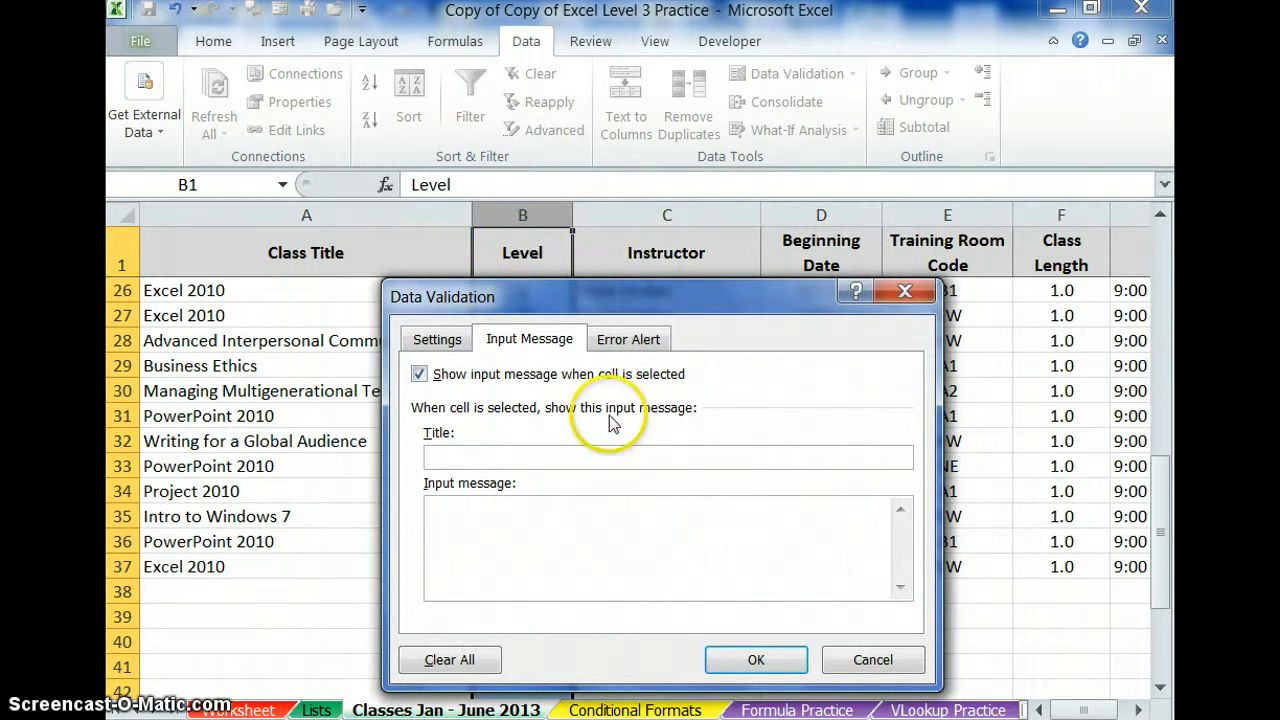
pyautogui.write('Level')
pyautogui.press('Tab')
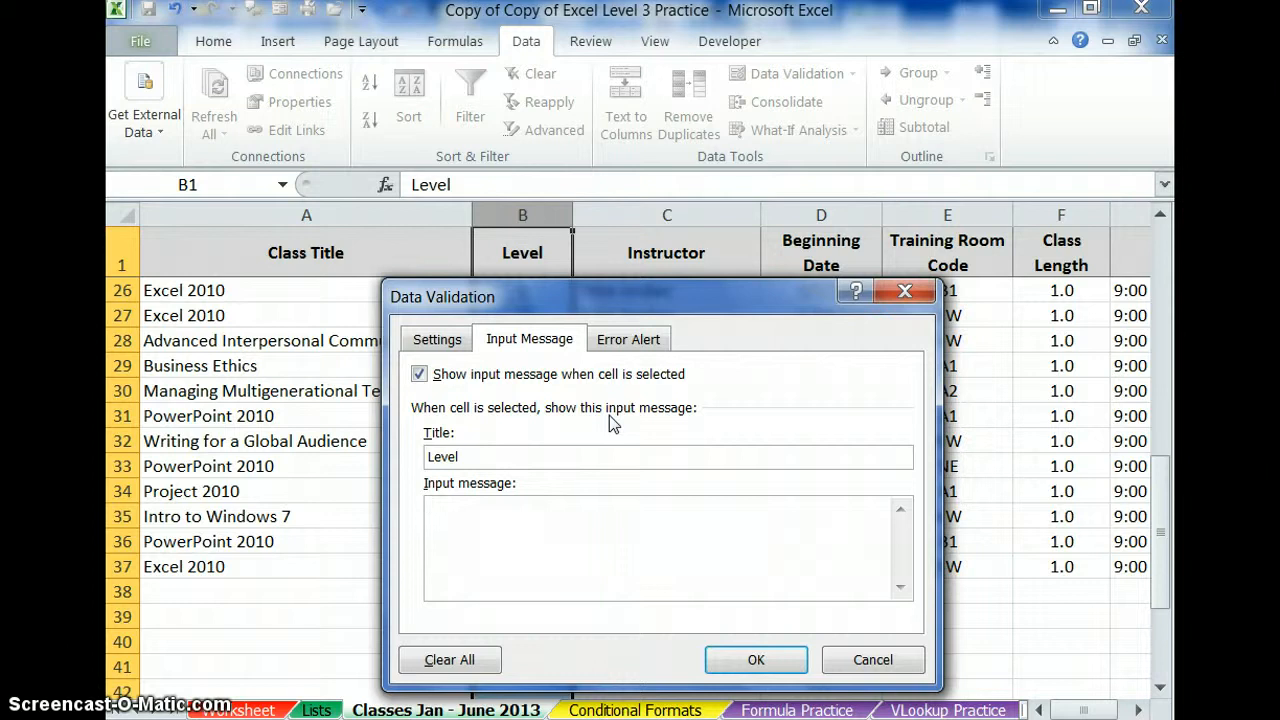
pyautogui.write('Enter level 1, 2 or 3.')
# Set the error alert style of the Level column's validation to Warning.
pyautogui.click(617, 342)
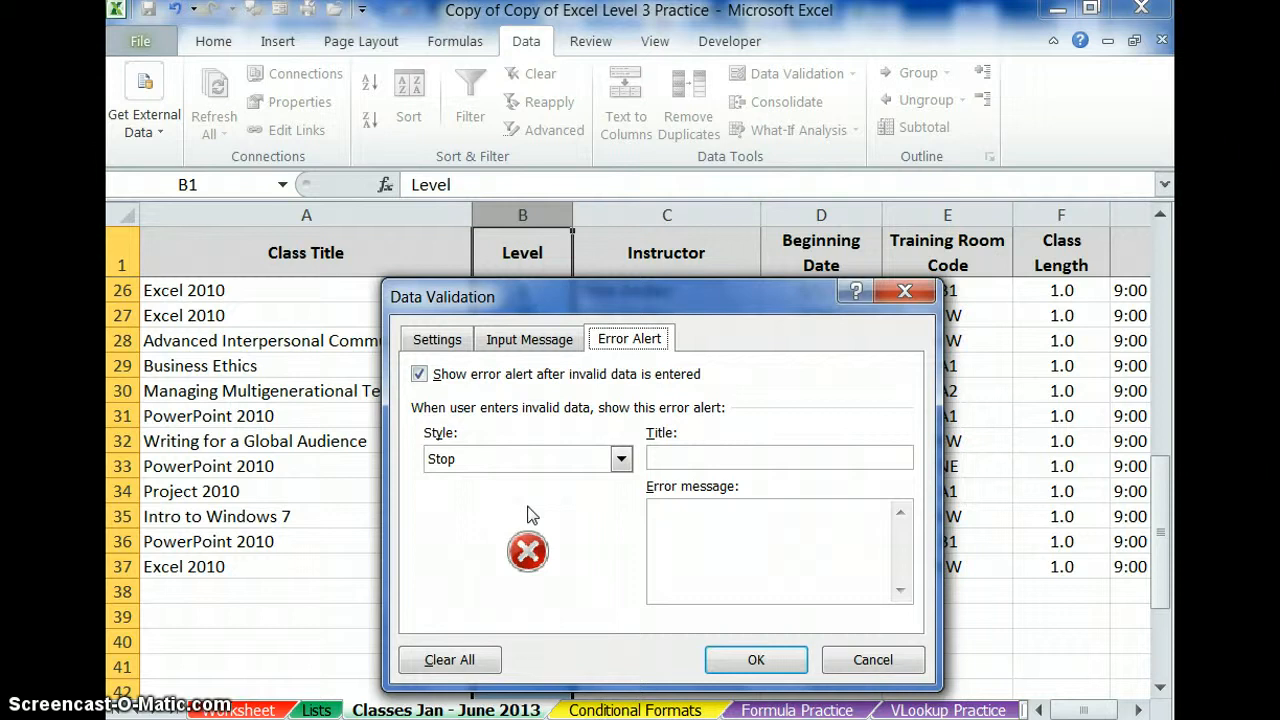
pyautogui.click(620, 459)
pyautogui.click(588, 499)
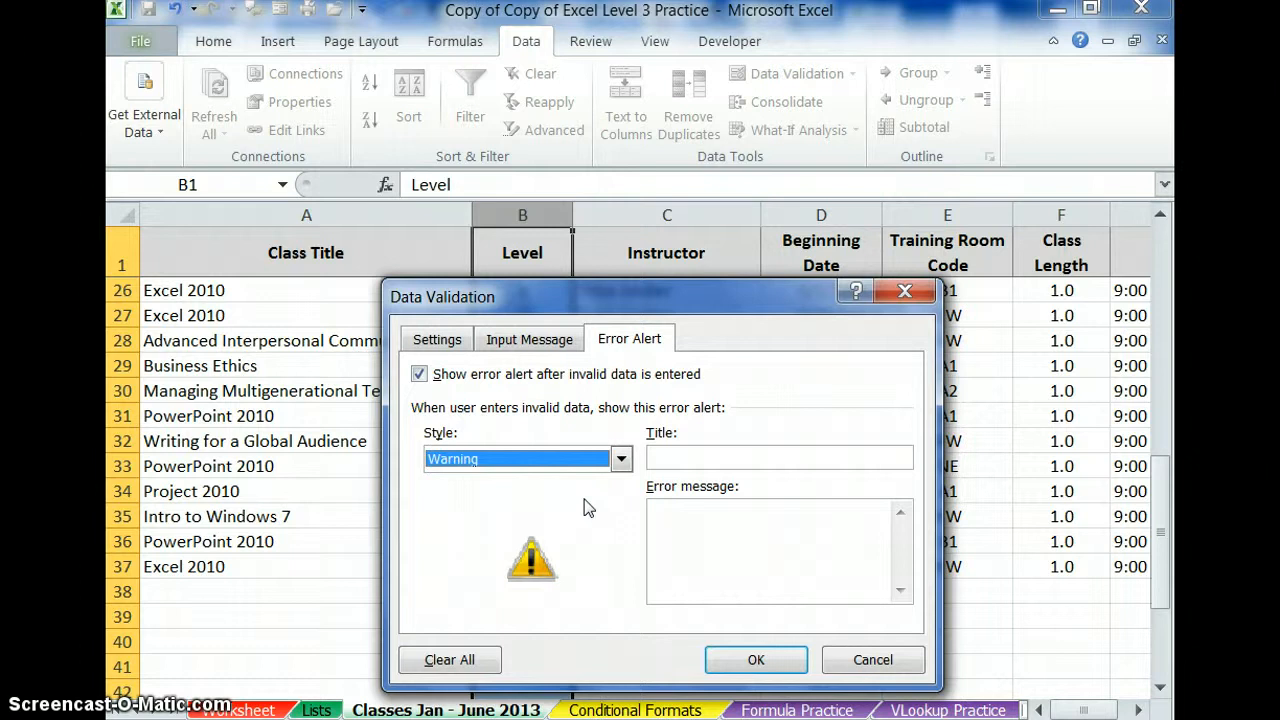
pyautogui.click(587, 458)
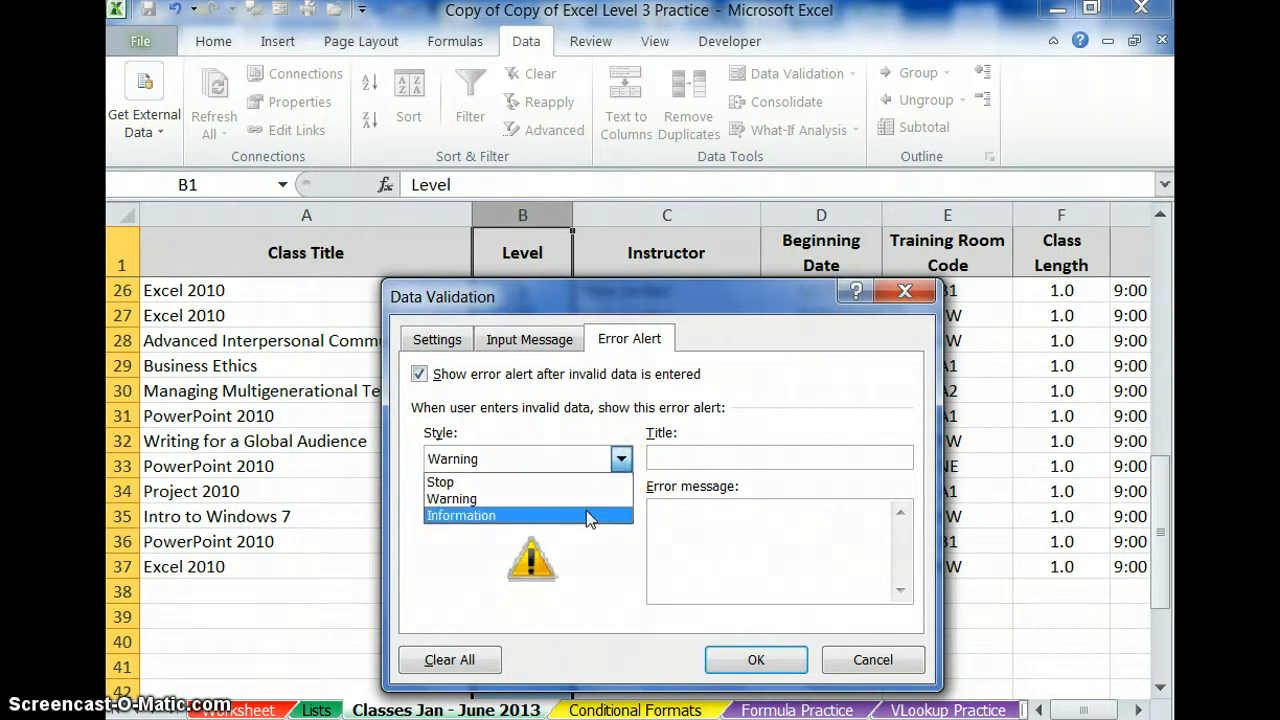
pyautogui.click(586, 514)
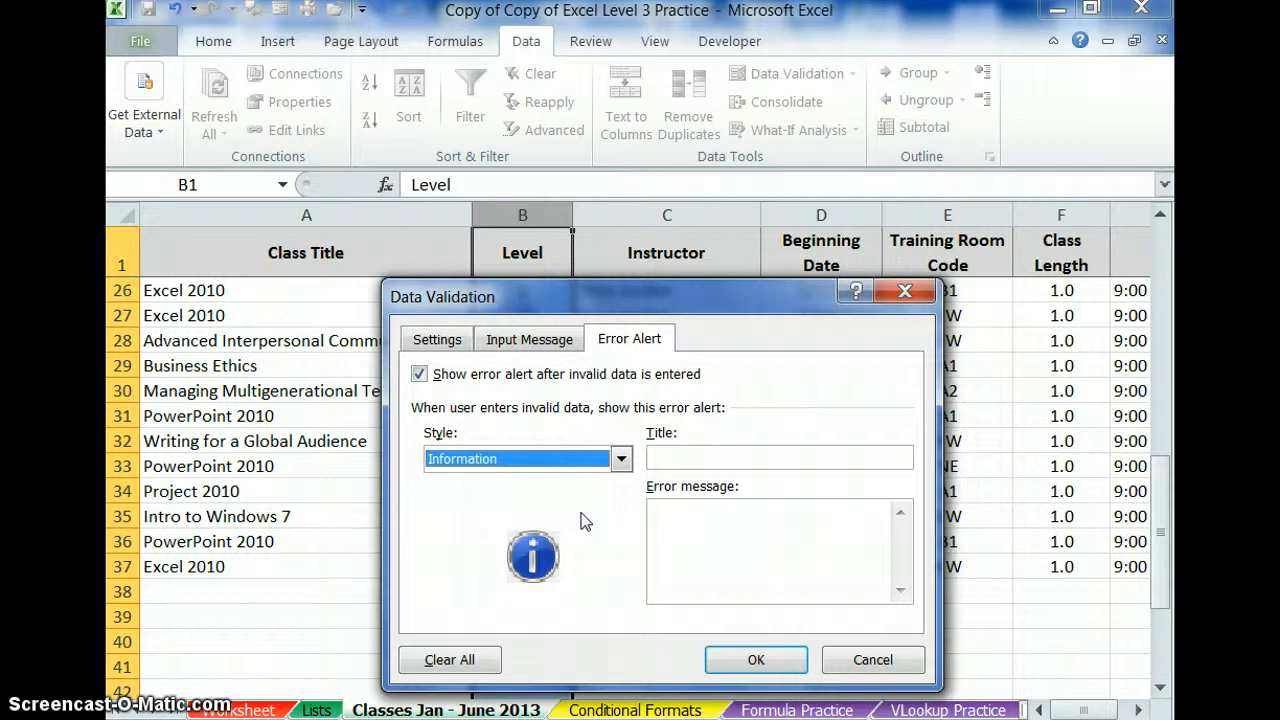
pyautogui.click(619, 459)
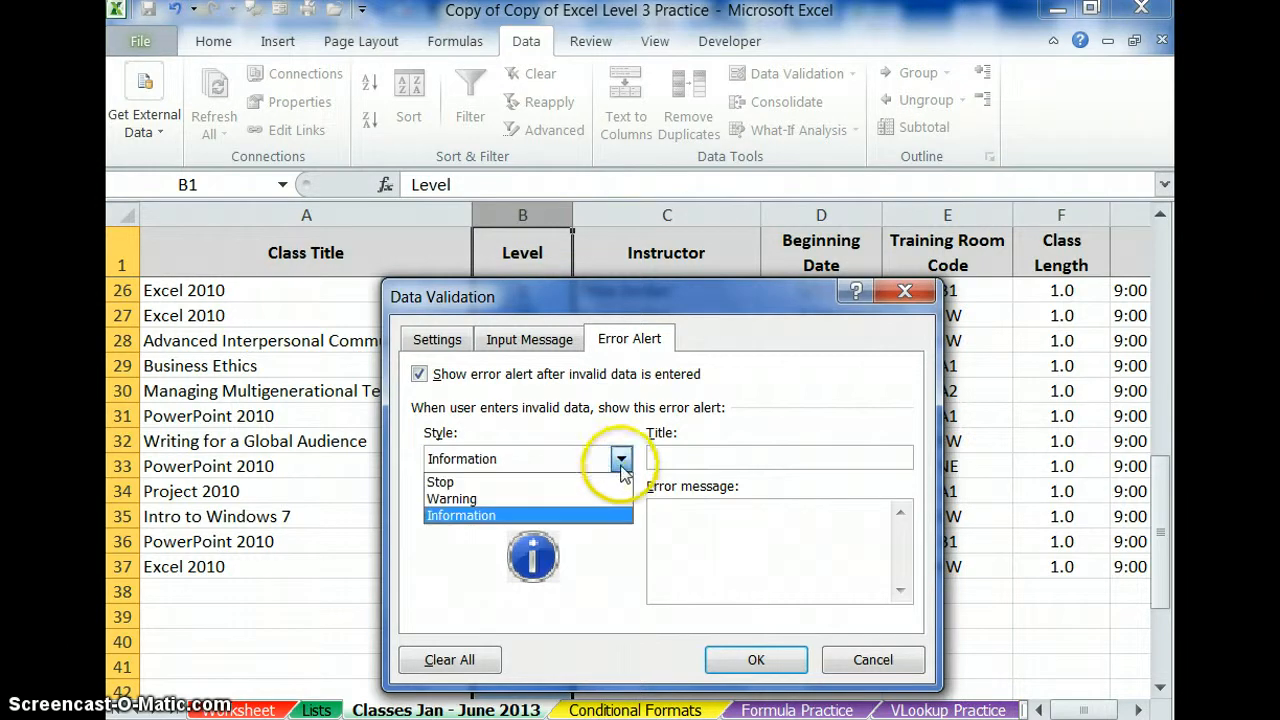
pyautogui.click(604, 496)
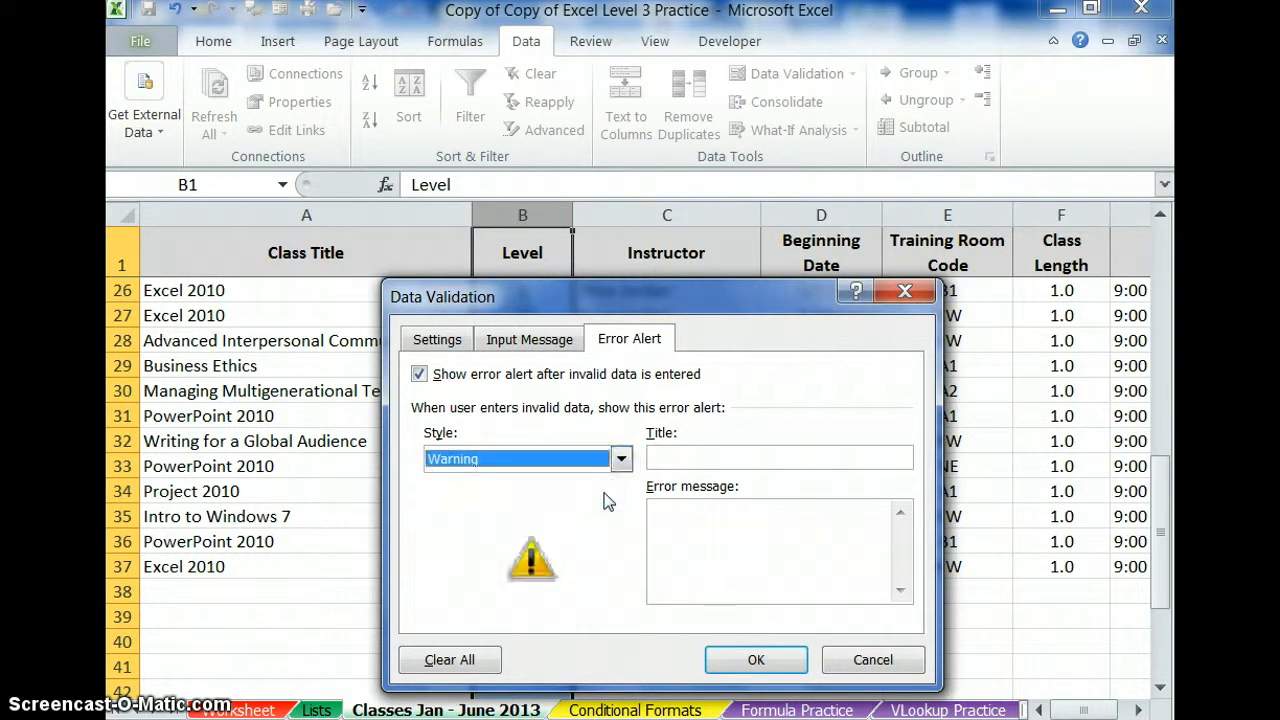
# Title the error alert "Level", enter the error message "This should be level 1, 2 or 3." and apply the validation.
pyautogui.click(663, 457)
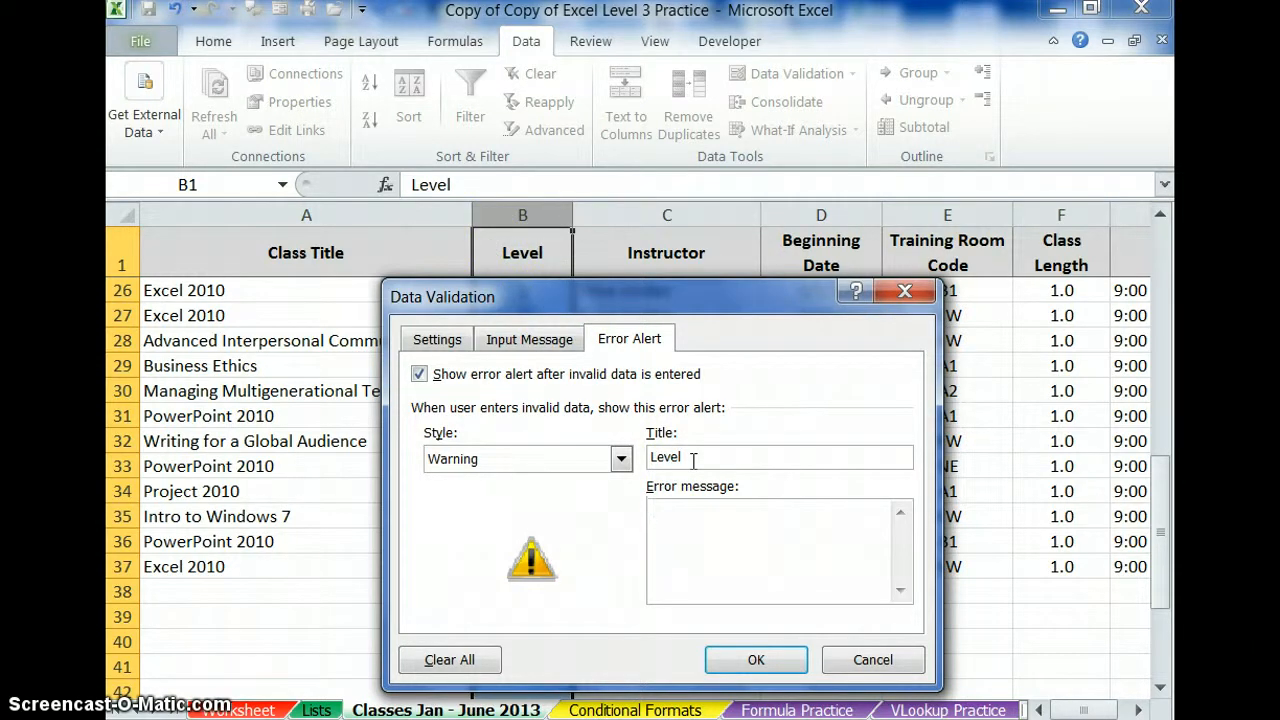
pyautogui.write('should be level 1, 2 or 3.')
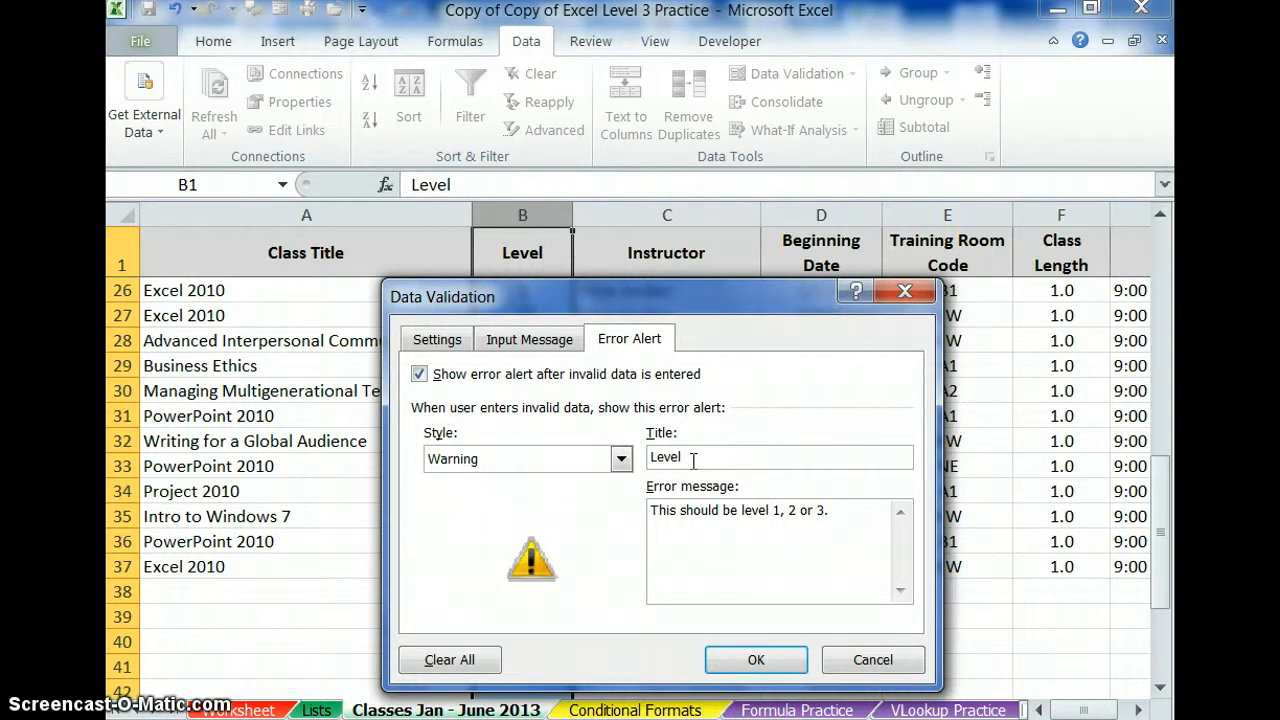
pyautogui.click(756, 660)
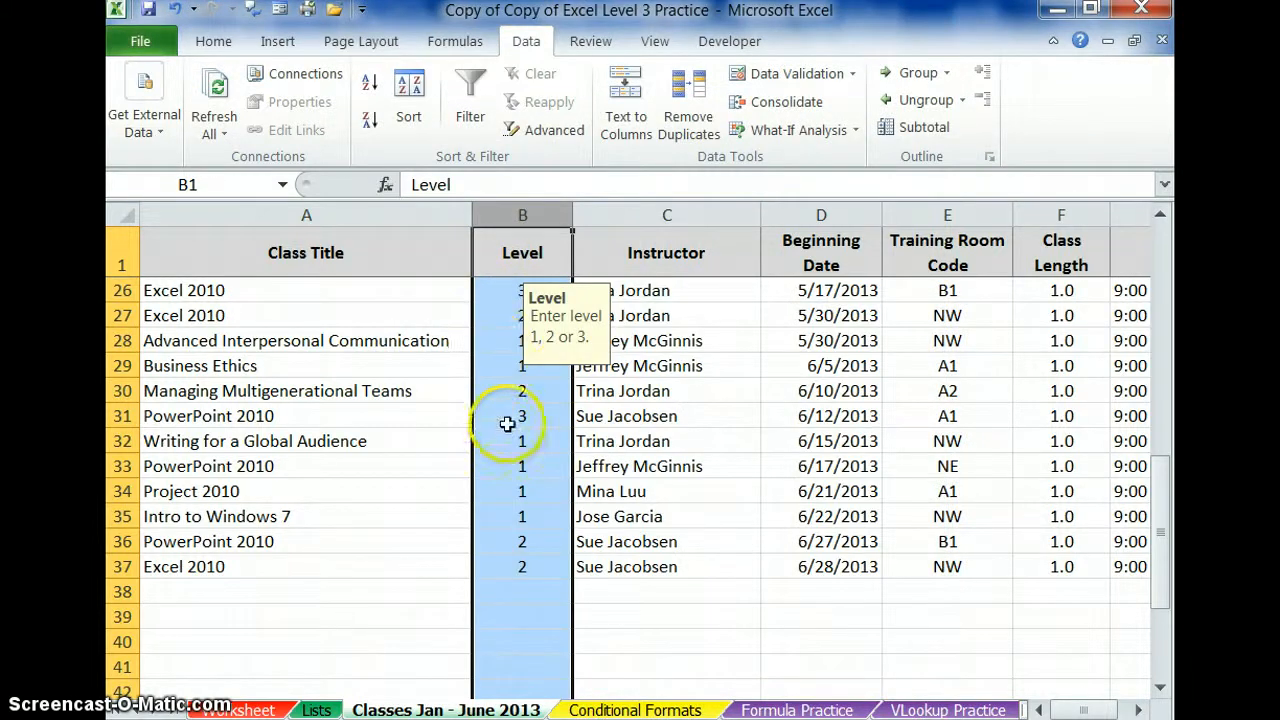
# Review the Instructor column on the classes sheet and the INSTRUCTORS list on the Lists sheet.
pyautogui.click(637, 245)
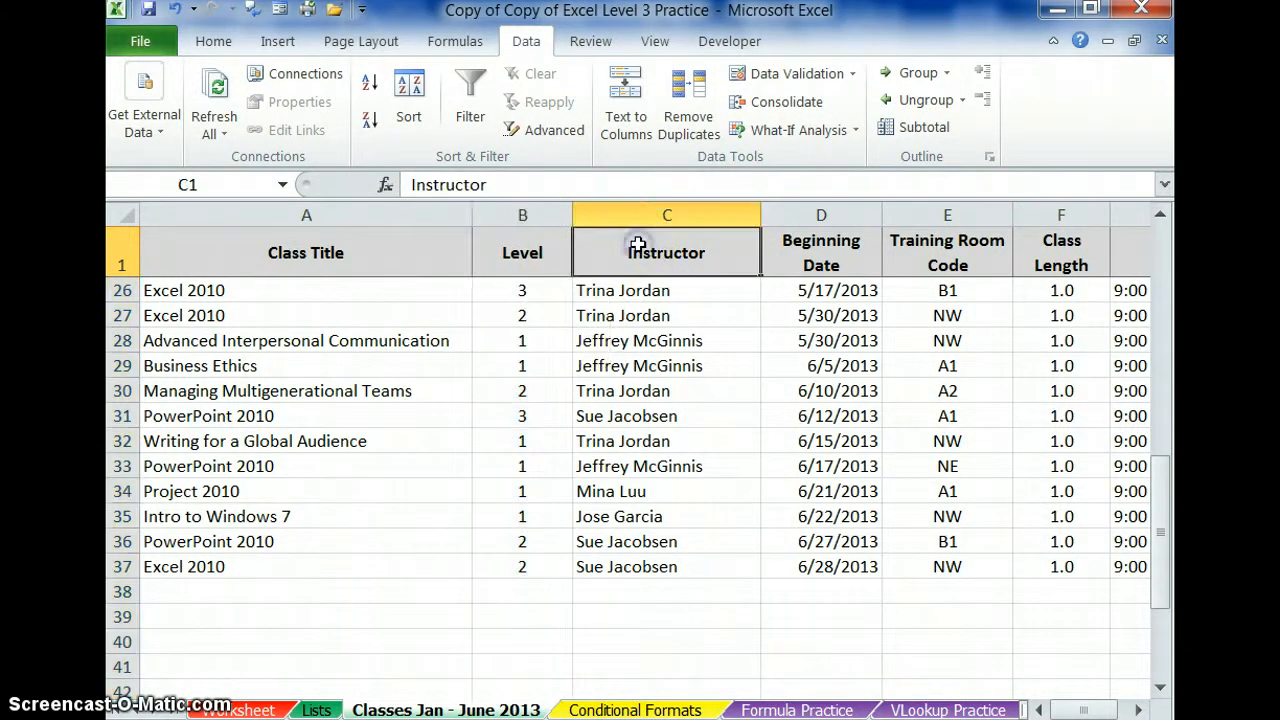
pyautogui.scroll(3, 645, 507)
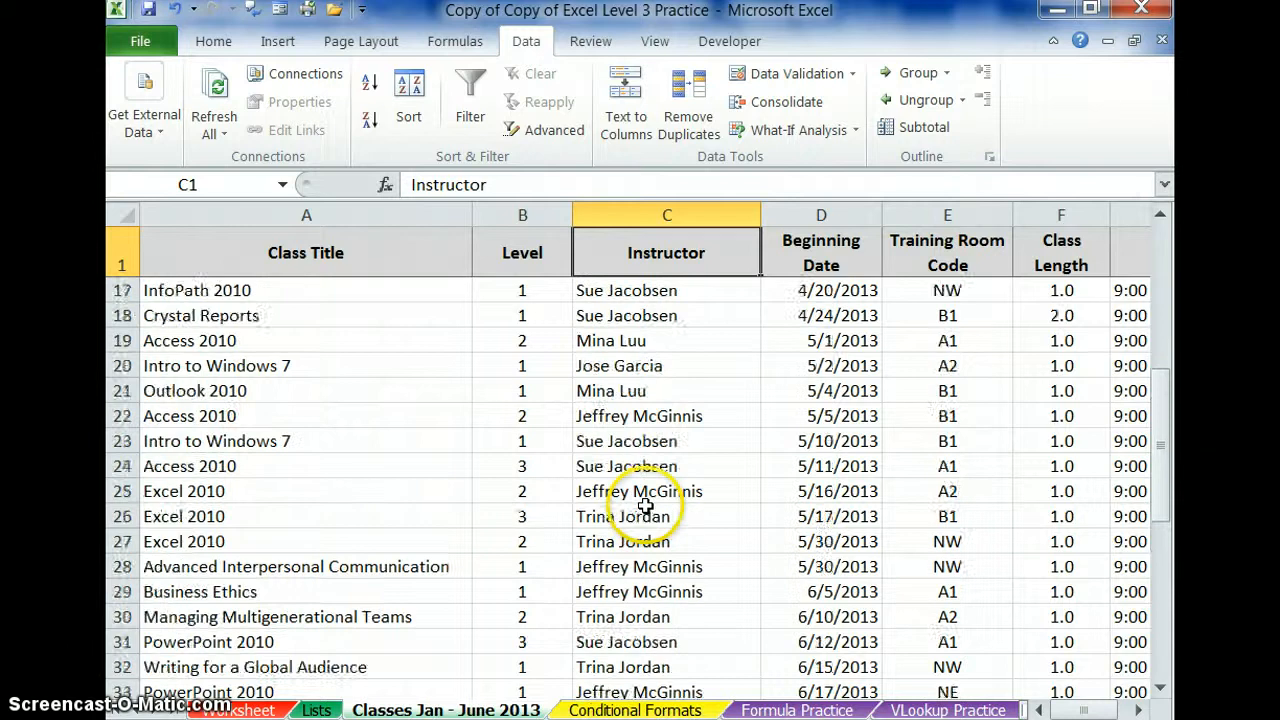
pyautogui.scroll(1, 645, 507)
pyautogui.scroll(-4, 643, 494)
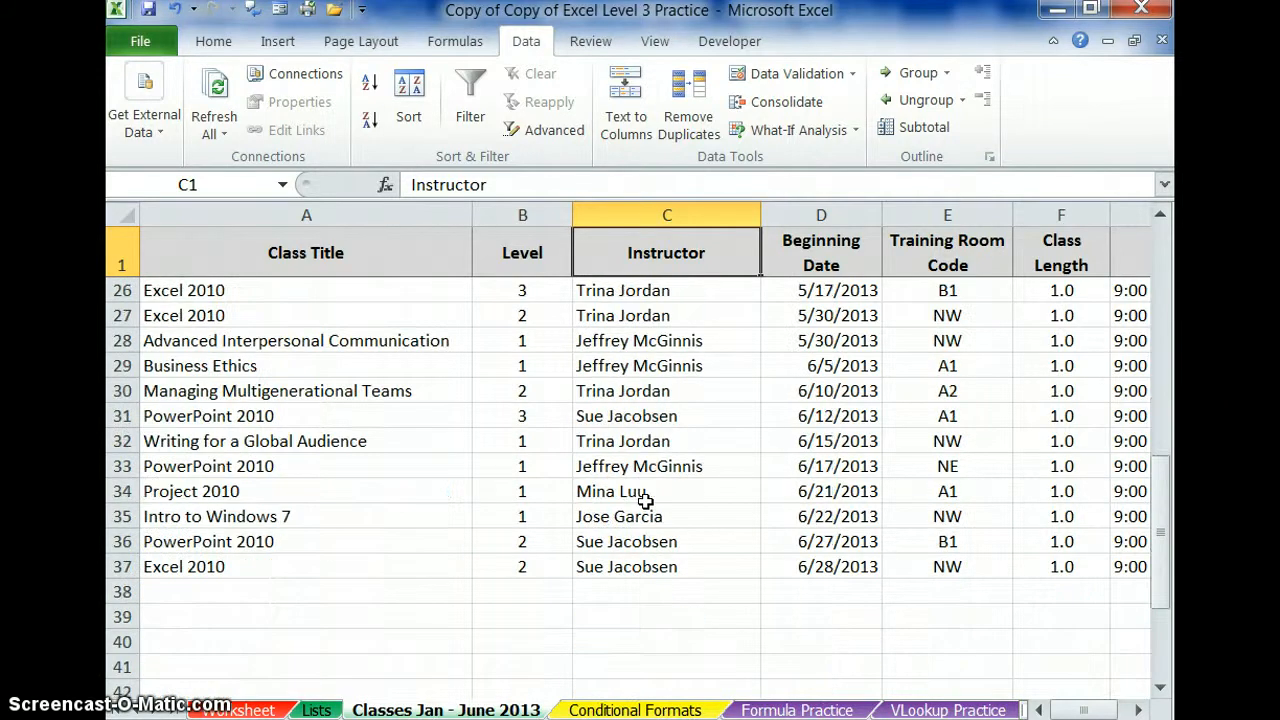
pyautogui.scroll(-1, 645, 500)
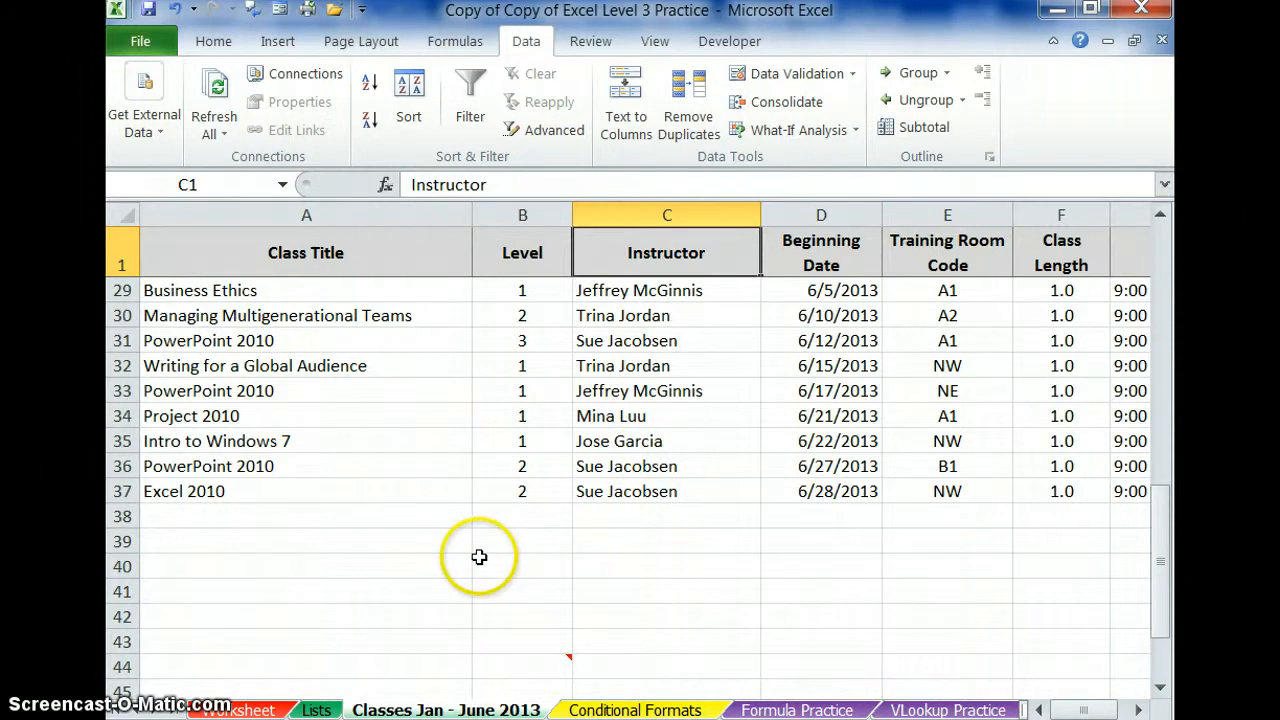
pyautogui.click(316, 709)
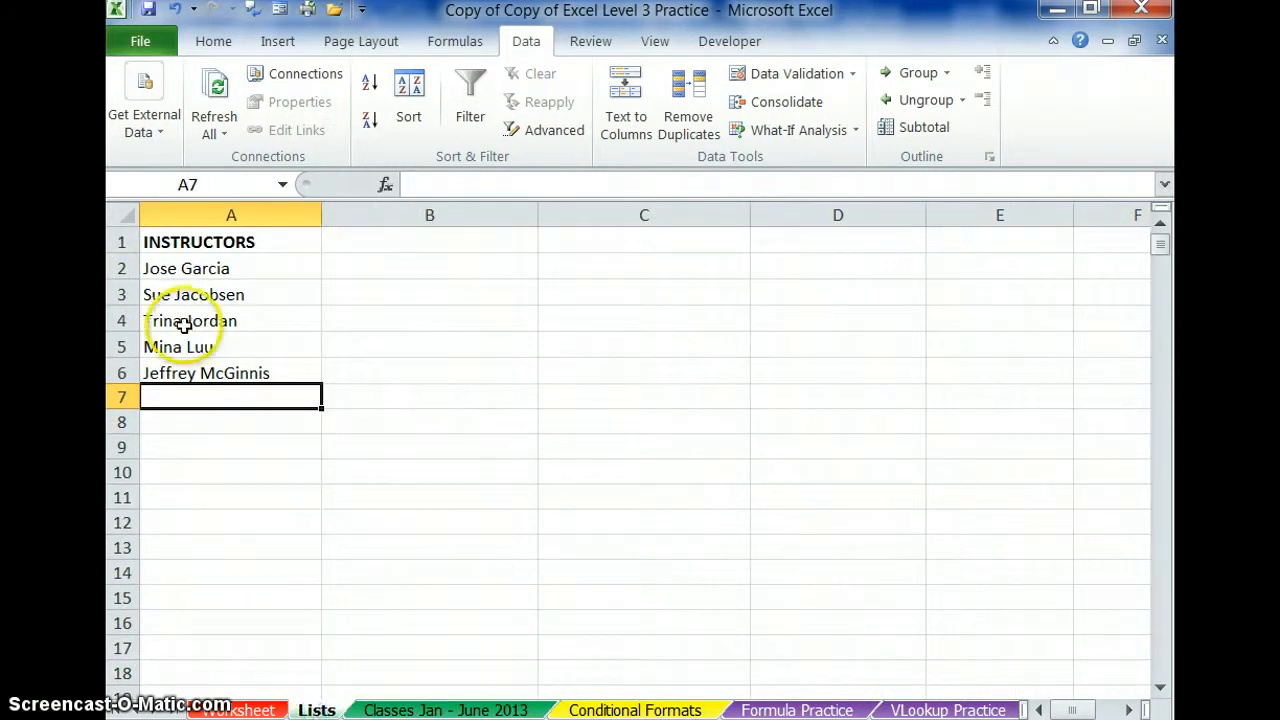
pyautogui.click(405, 709)
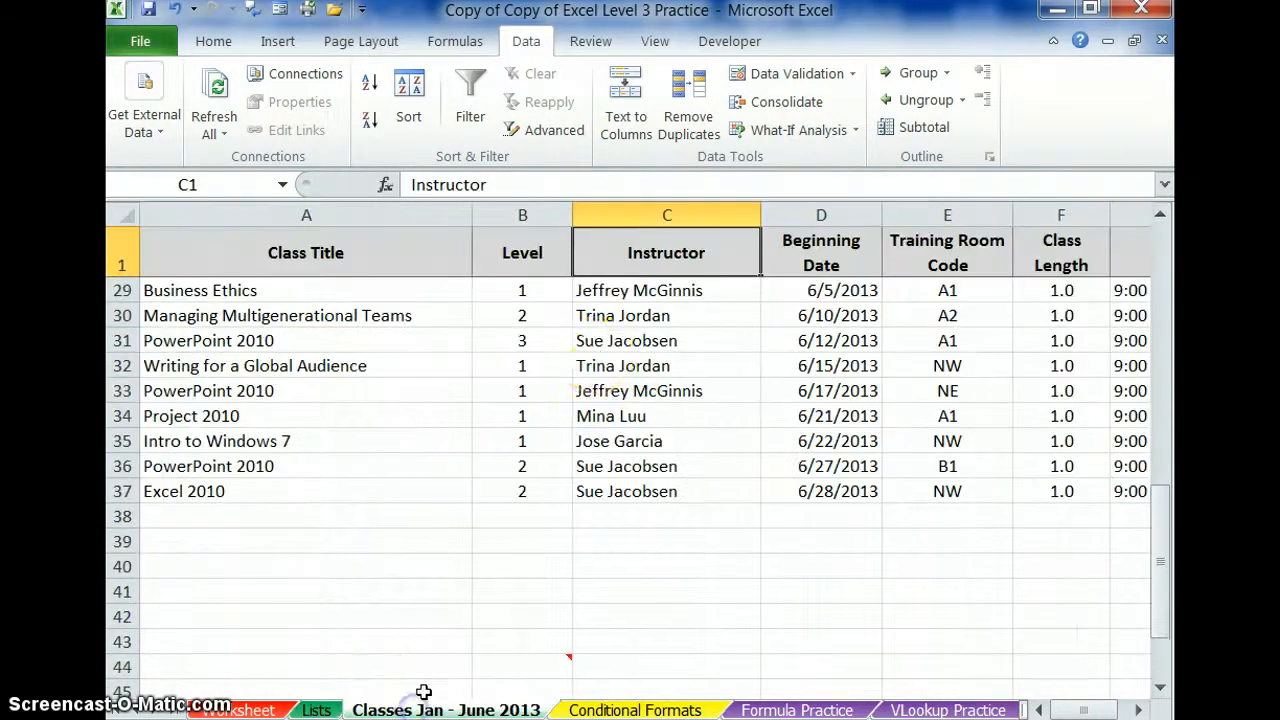
# Start a data validation rule for the whole Instructor column that allows only values from a list.
pyautogui.click(625, 214)
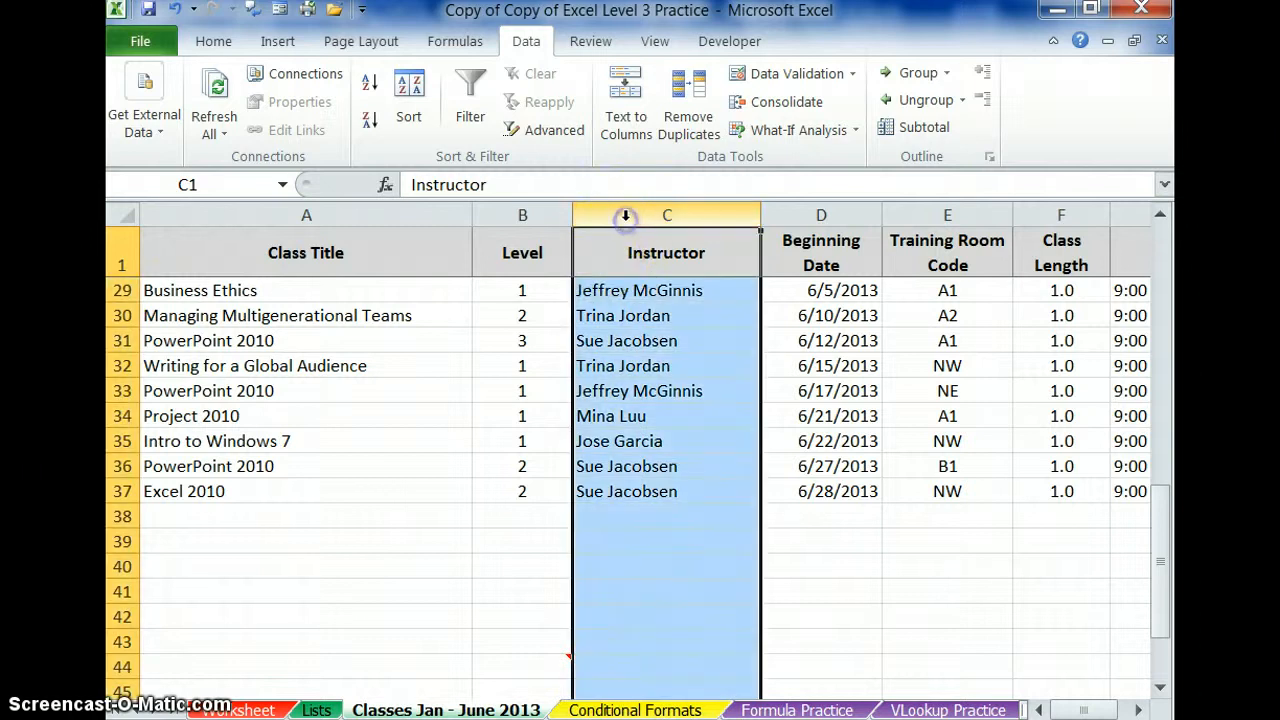
pyautogui.click(760, 75)
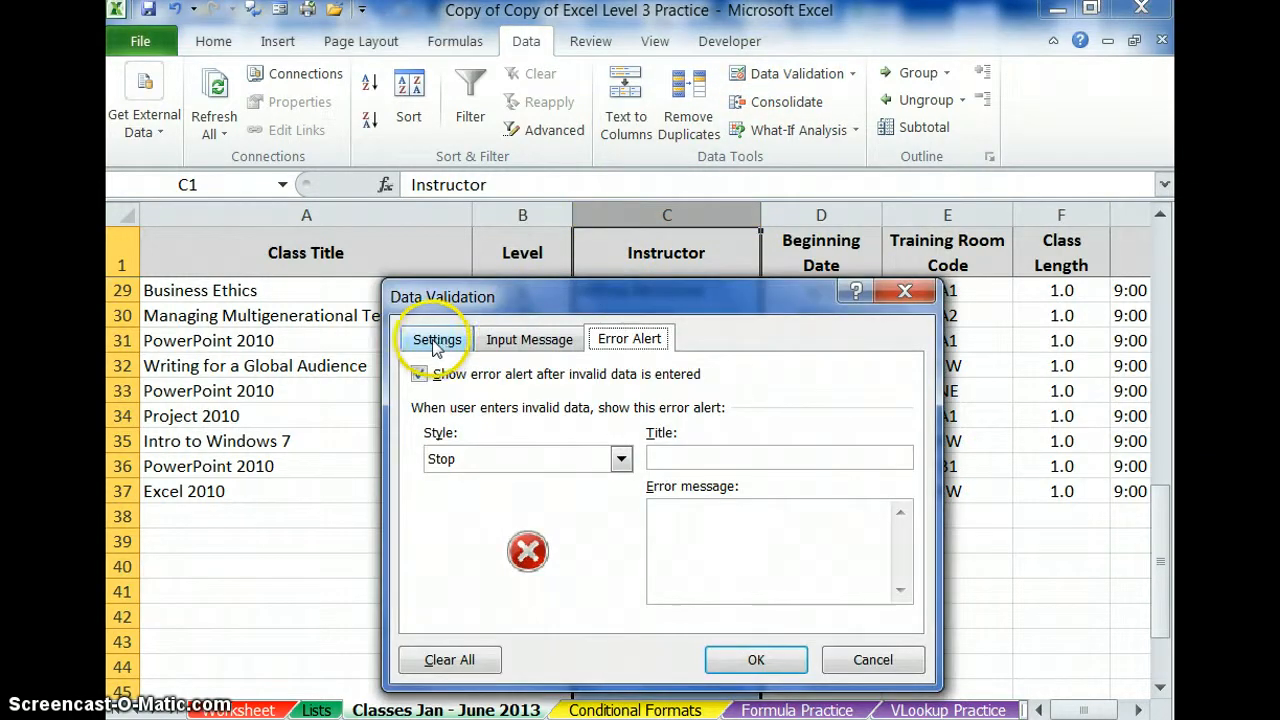
pyautogui.click(436, 341)
pyautogui.moveTo(481, 298); pyautogui.dragTo(494, 181)
pyautogui.click(609, 310)
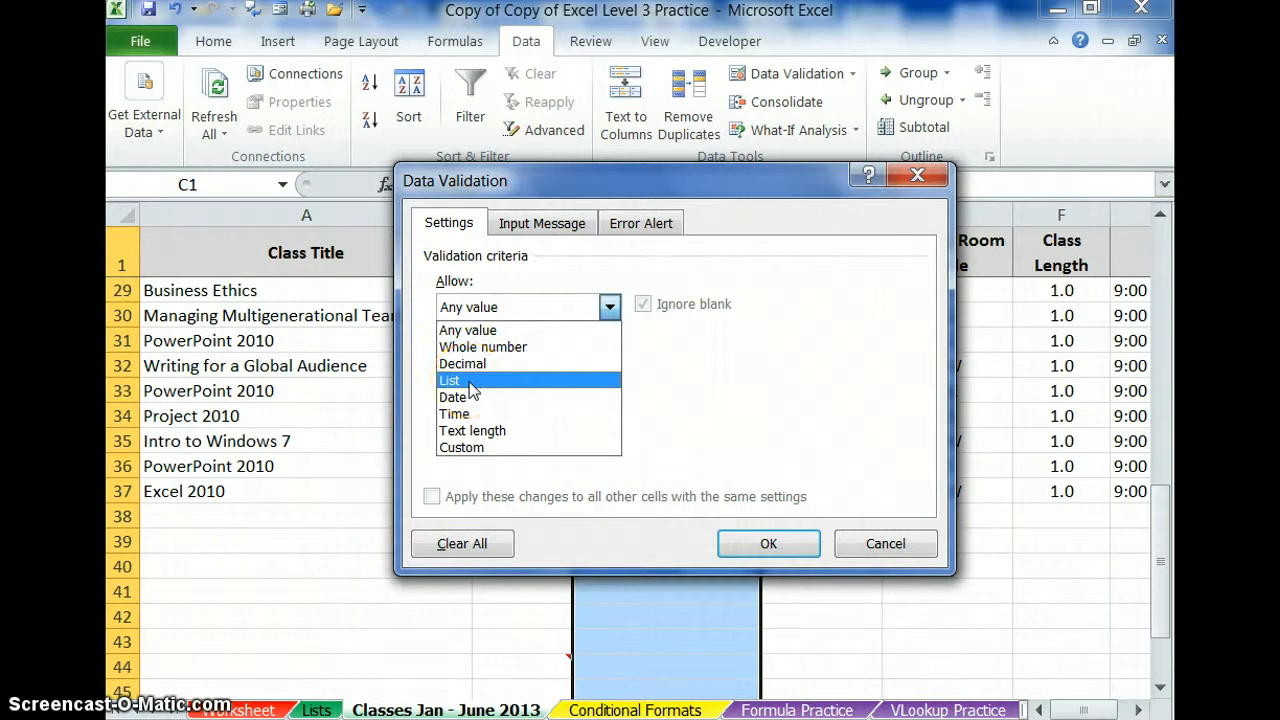
pyautogui.click(470, 385)
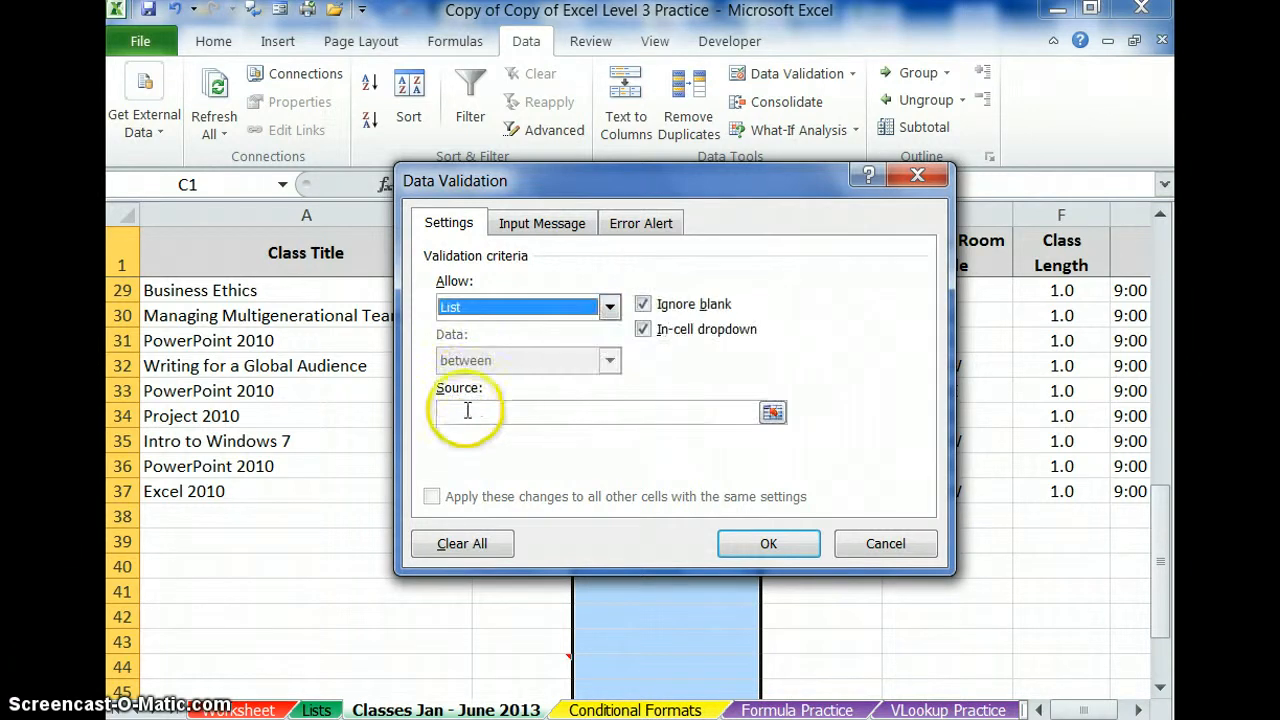
# Set the list source of the Instructor validation to the instructor names in A2:A6 on the Lists sheet.
pyautogui.click(461, 417)
pyautogui.click(455, 413)
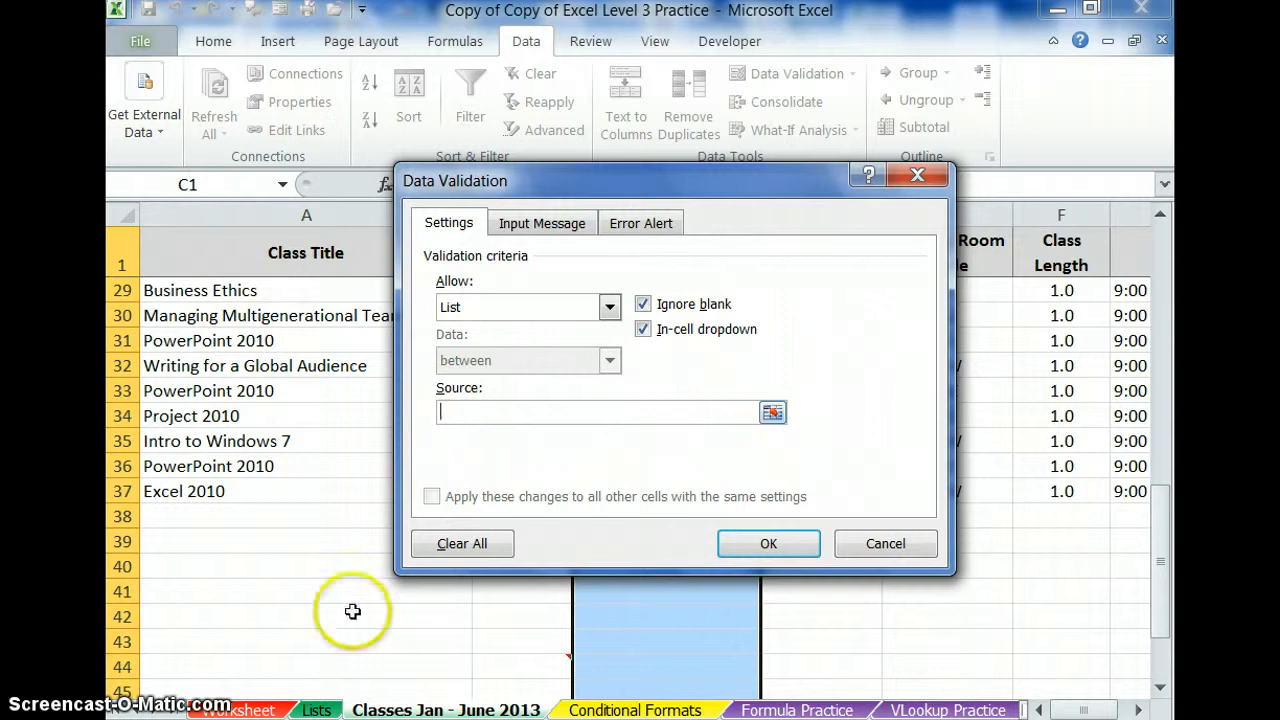
pyautogui.click(316, 709)
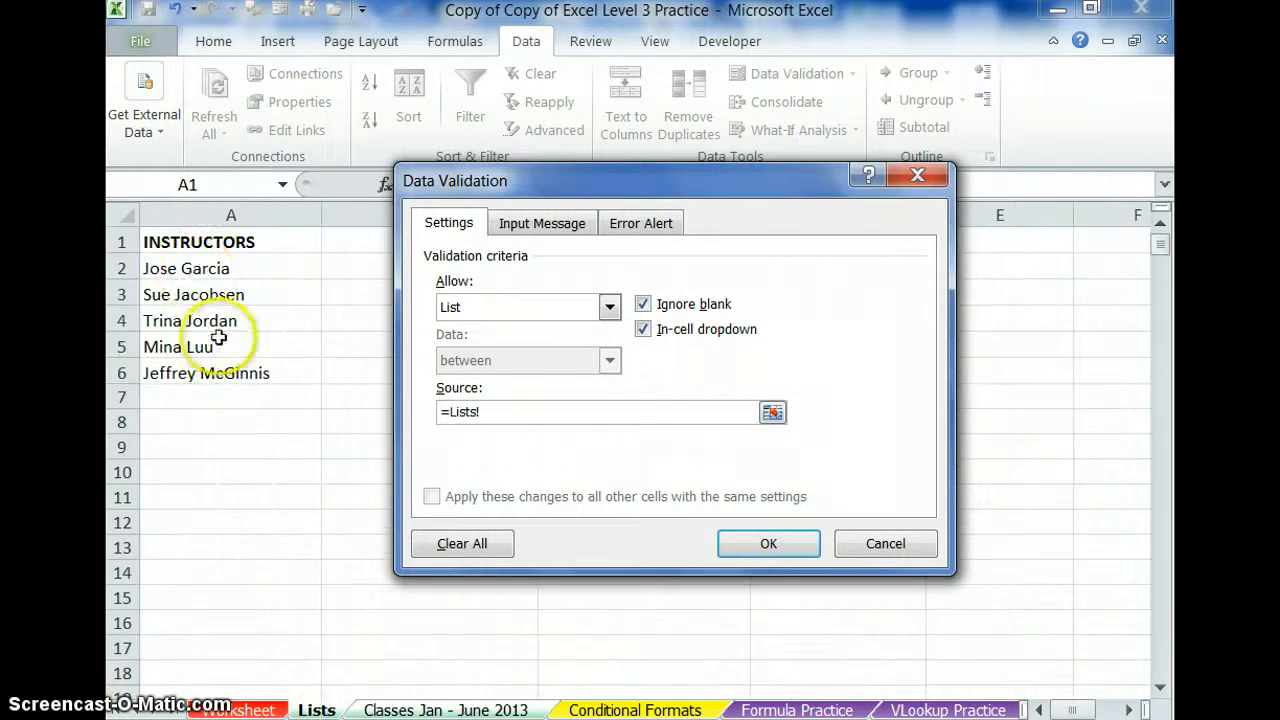
pyautogui.moveTo(189, 270); pyautogui.dragTo(188, 370)
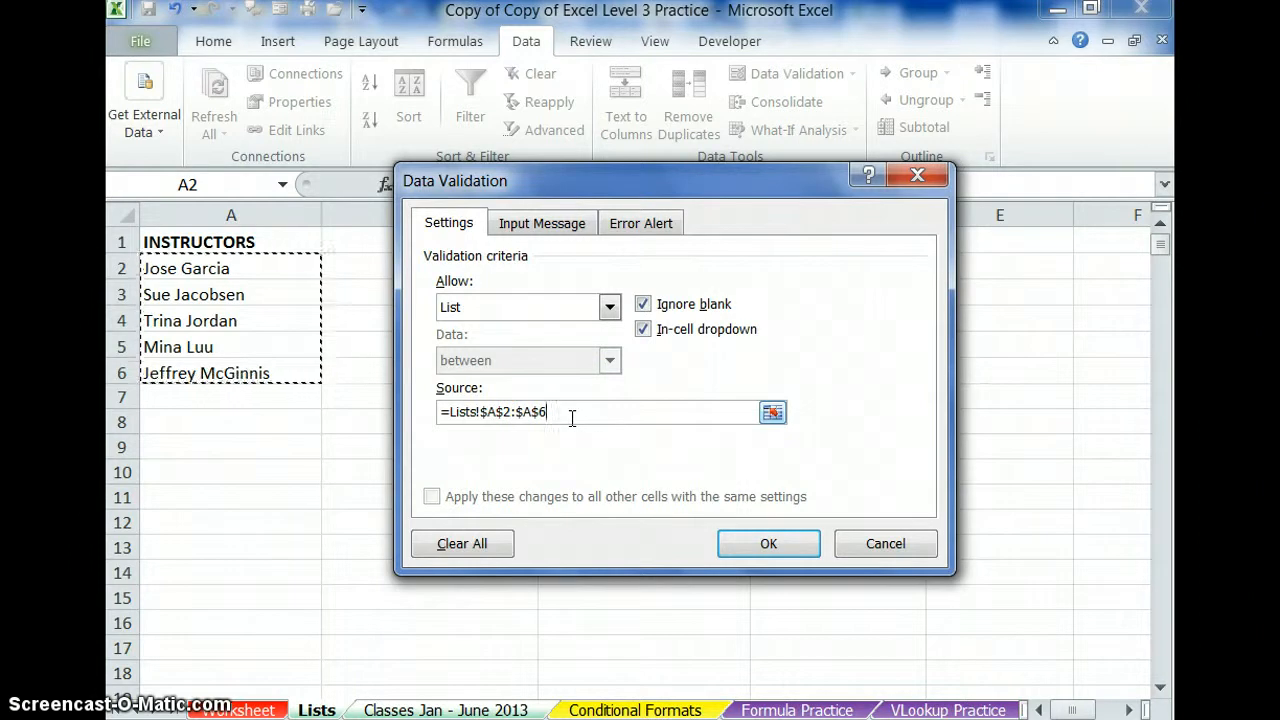
# Add an input message to the Instructor column's validation, titled "Instructor" with the text "Select a name from the list.".
pyautogui.click(532, 226)
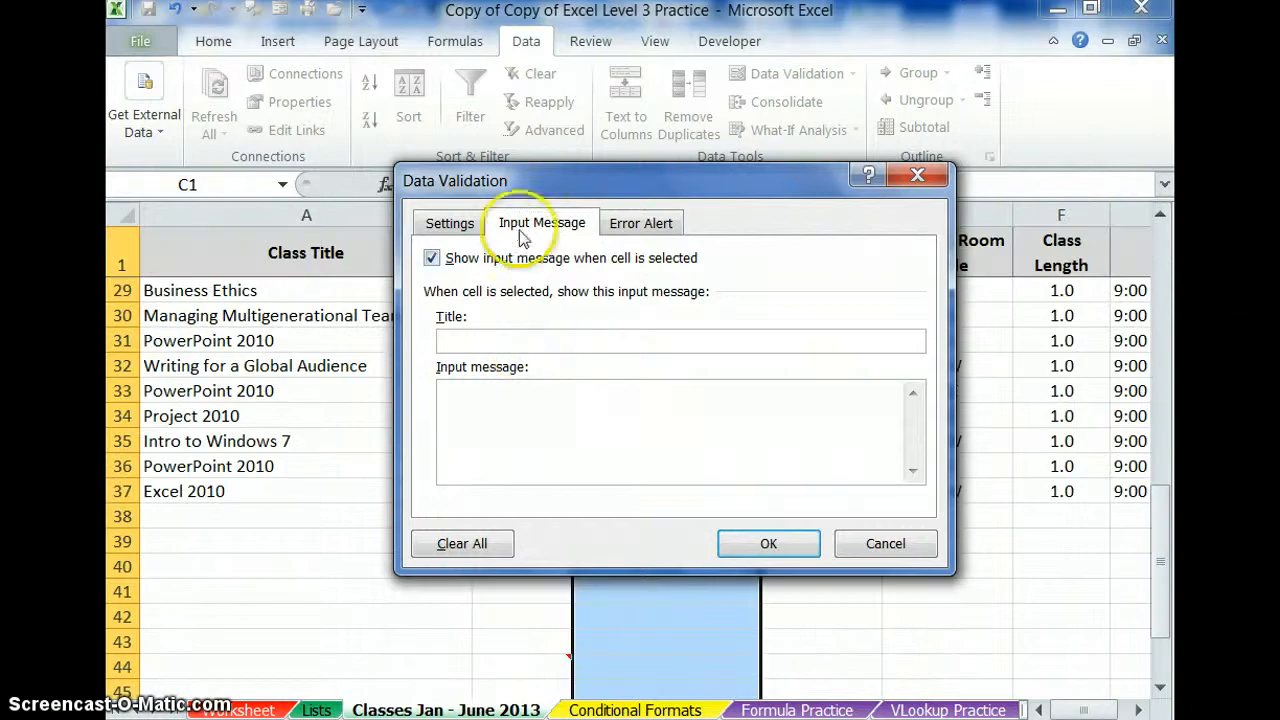
pyautogui.moveTo(523, 190); pyautogui.dragTo(571, 330)
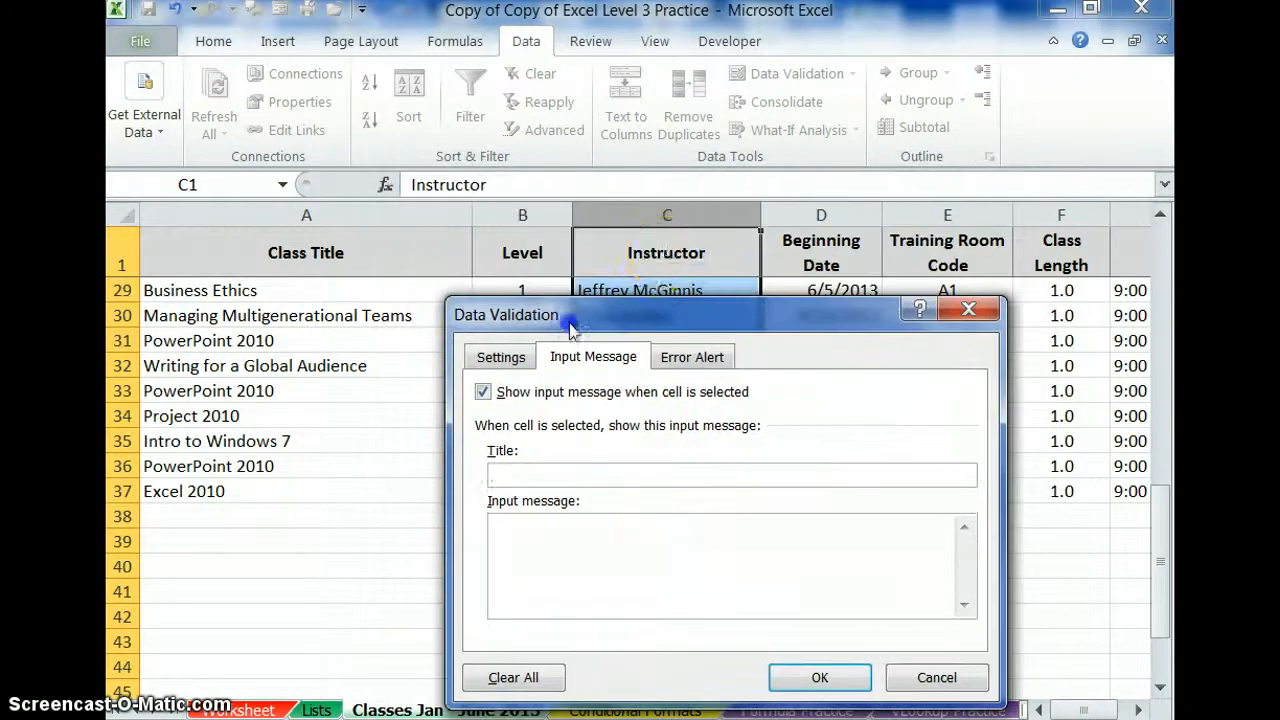
pyautogui.click(640, 473)
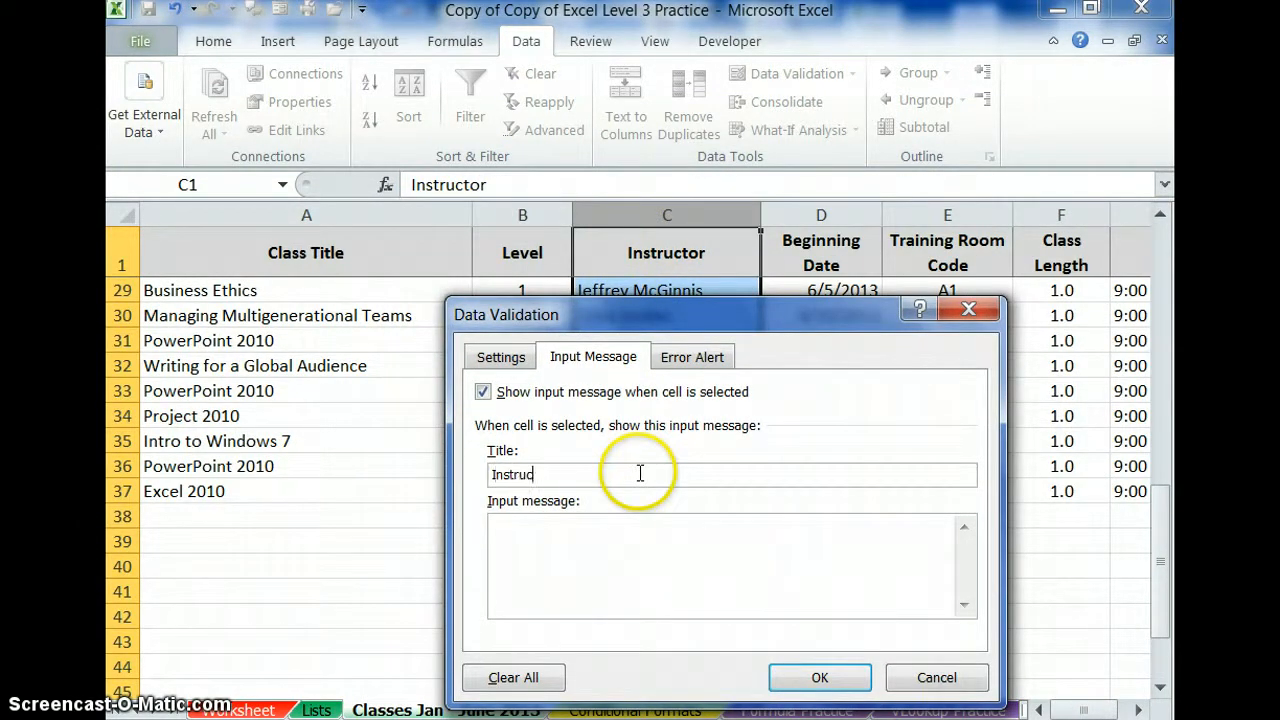
pyautogui.write('Select a name from the list.')
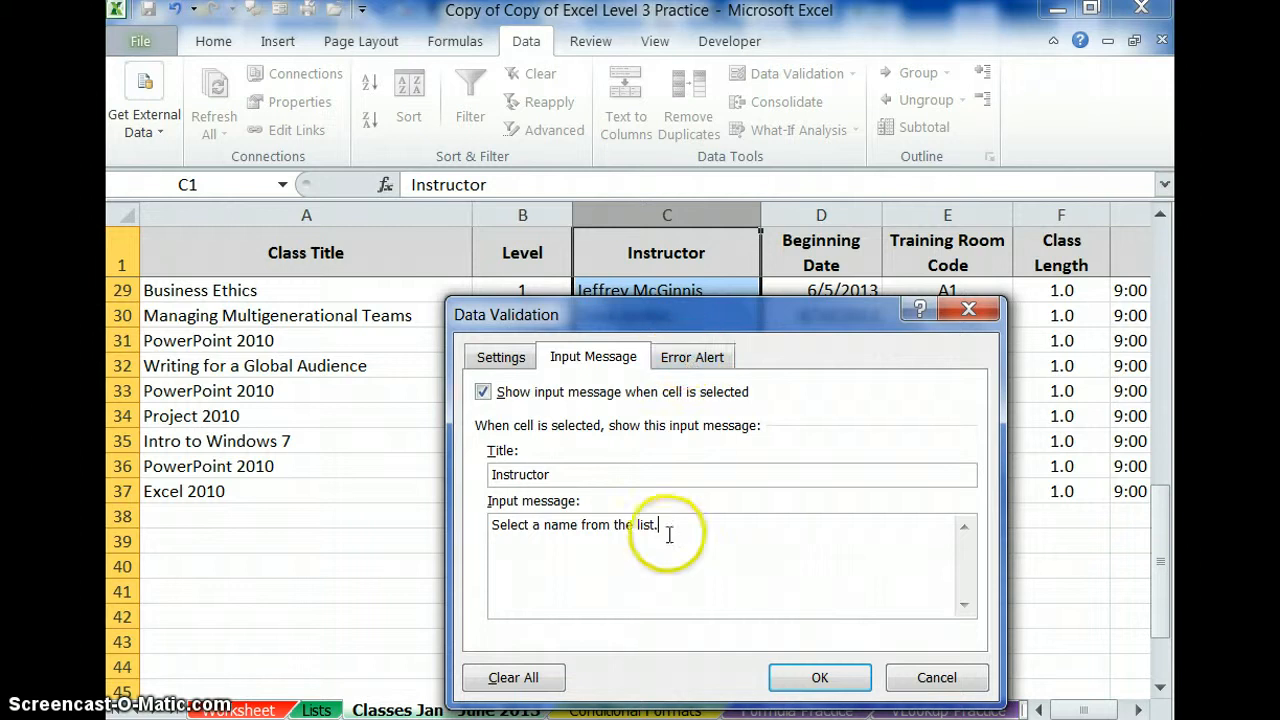
# Title the error alert "Instructor", reuse the input message text to make "You must select a name from the list." and apply the validation.
pyautogui.moveTo(660, 524); pyautogui.dragTo(466, 521)
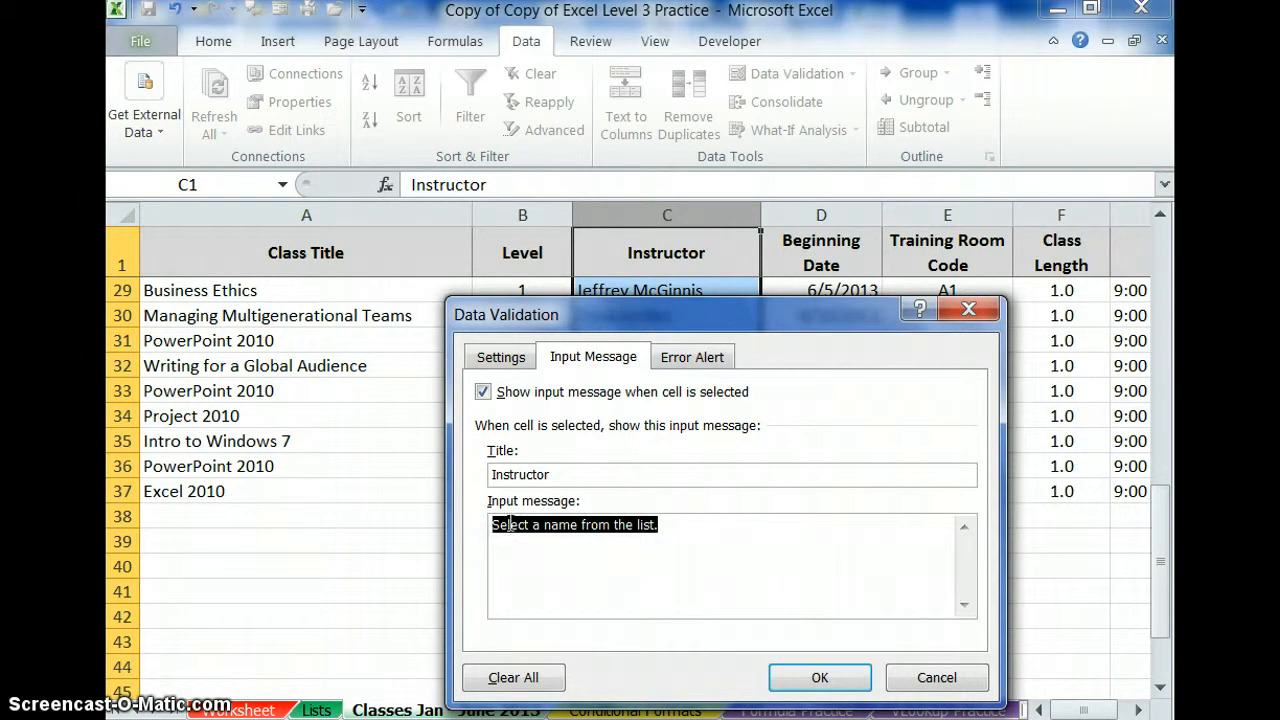
pyautogui.click(689, 360)
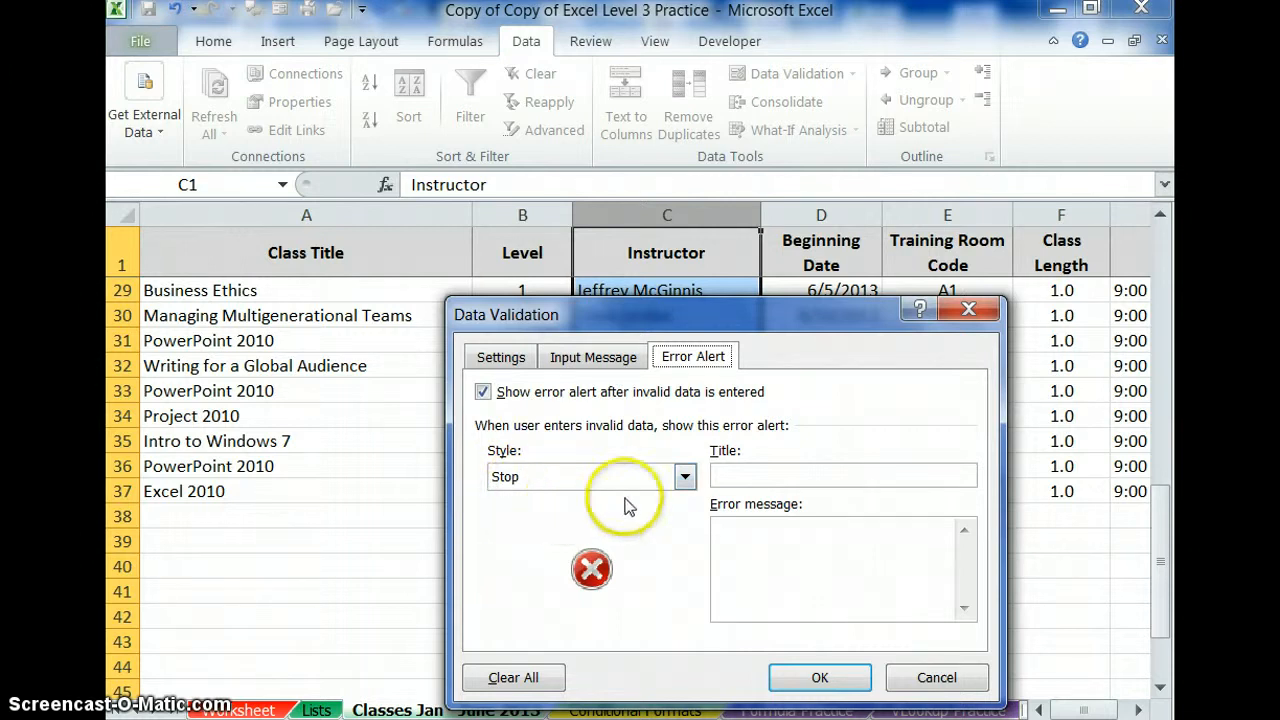
pyautogui.click(753, 480)
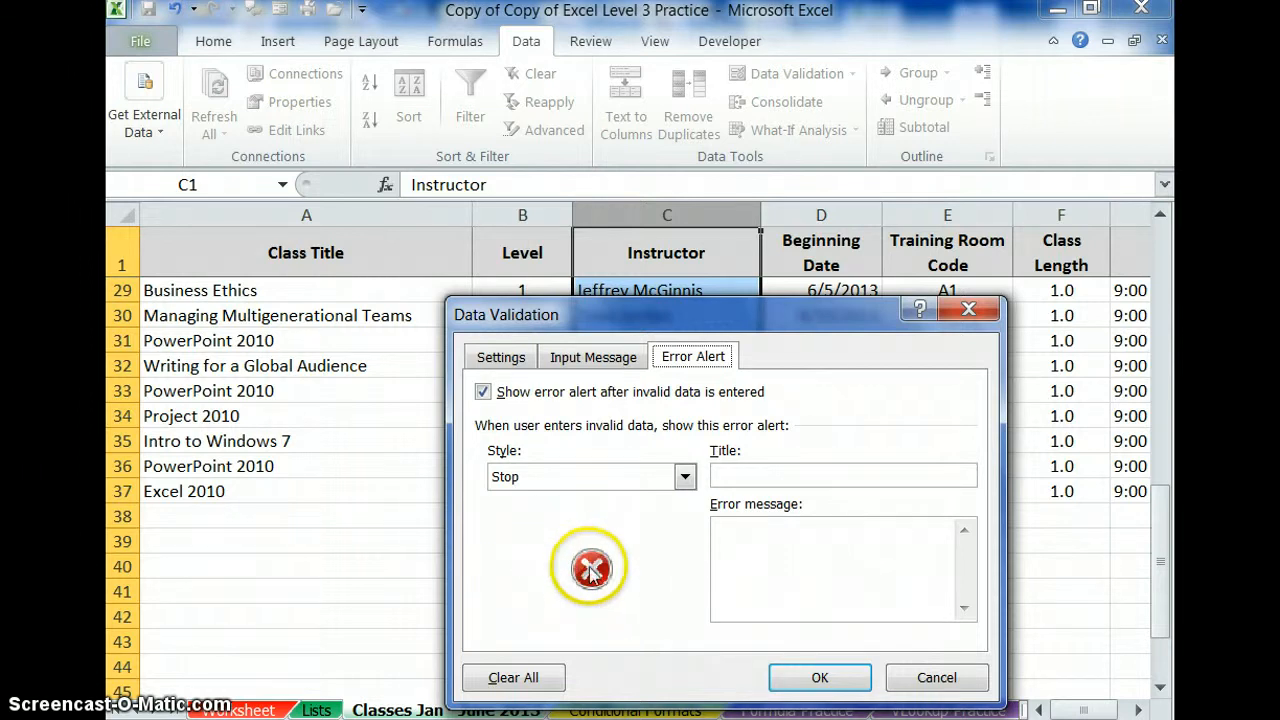
pyautogui.click(740, 476)
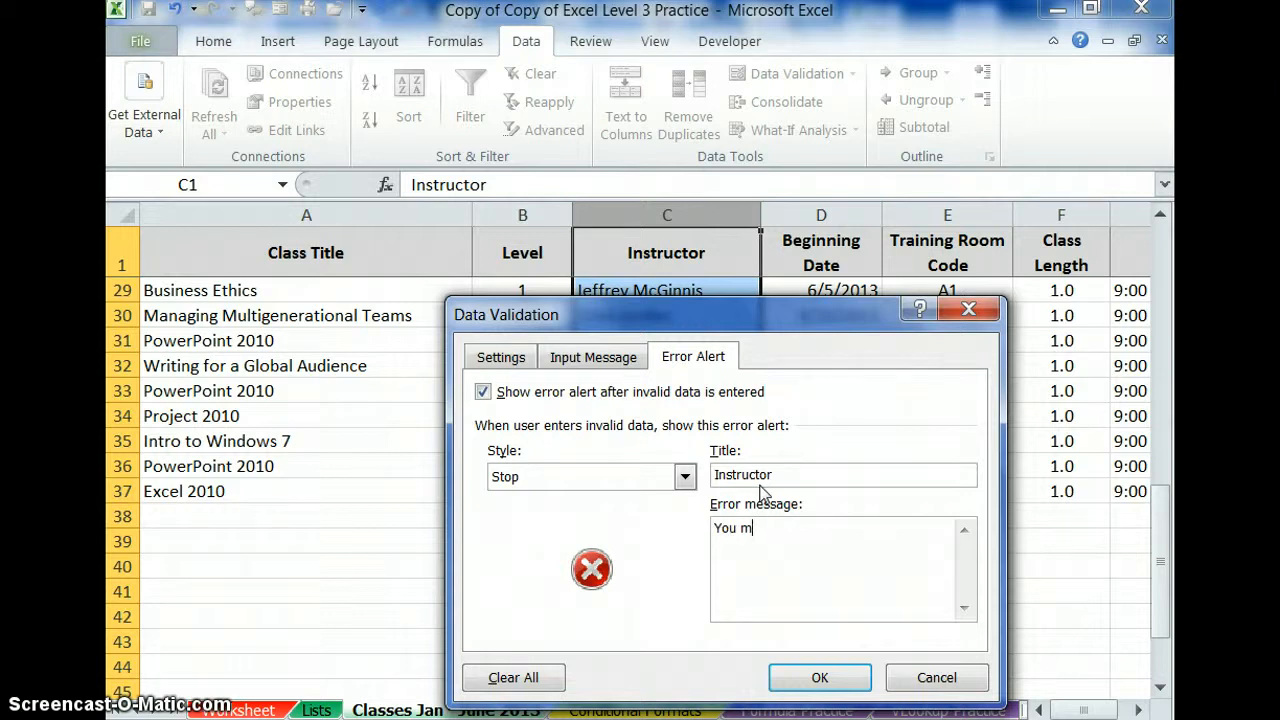
pyautogui.write('Select a name from the list.')
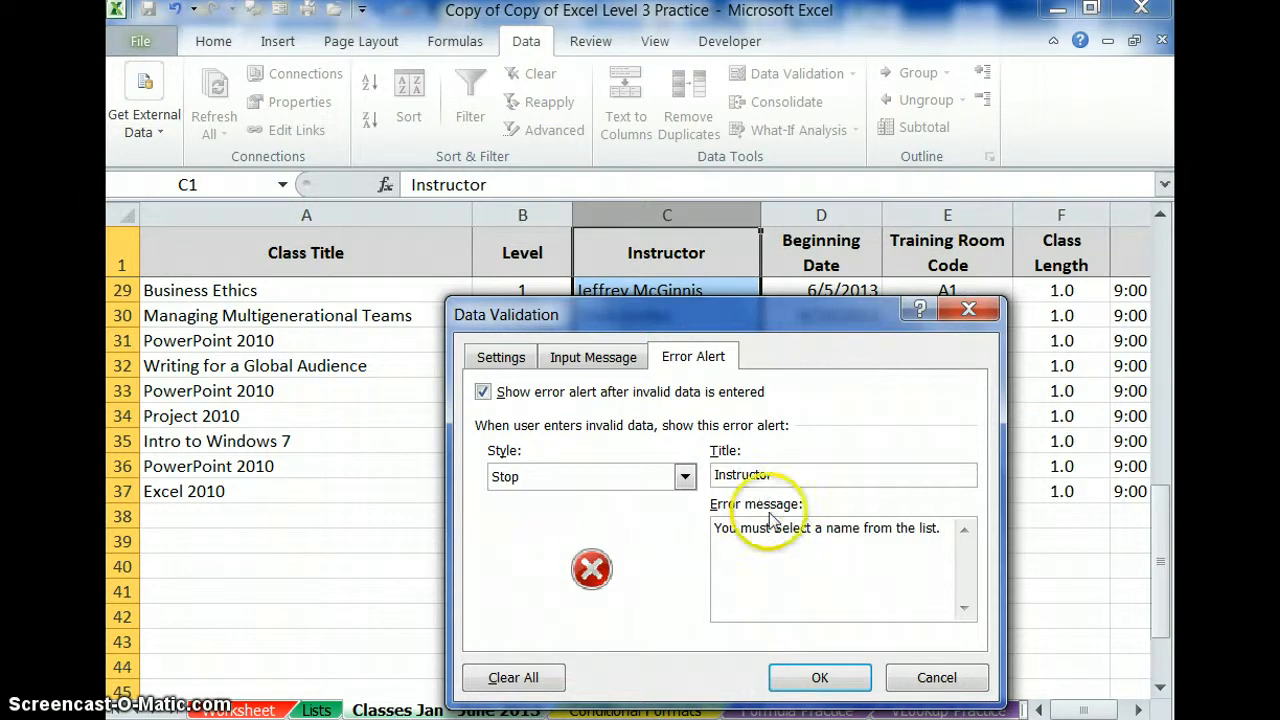
pyautogui.press('BackSpace')
pyautogui.write('s')
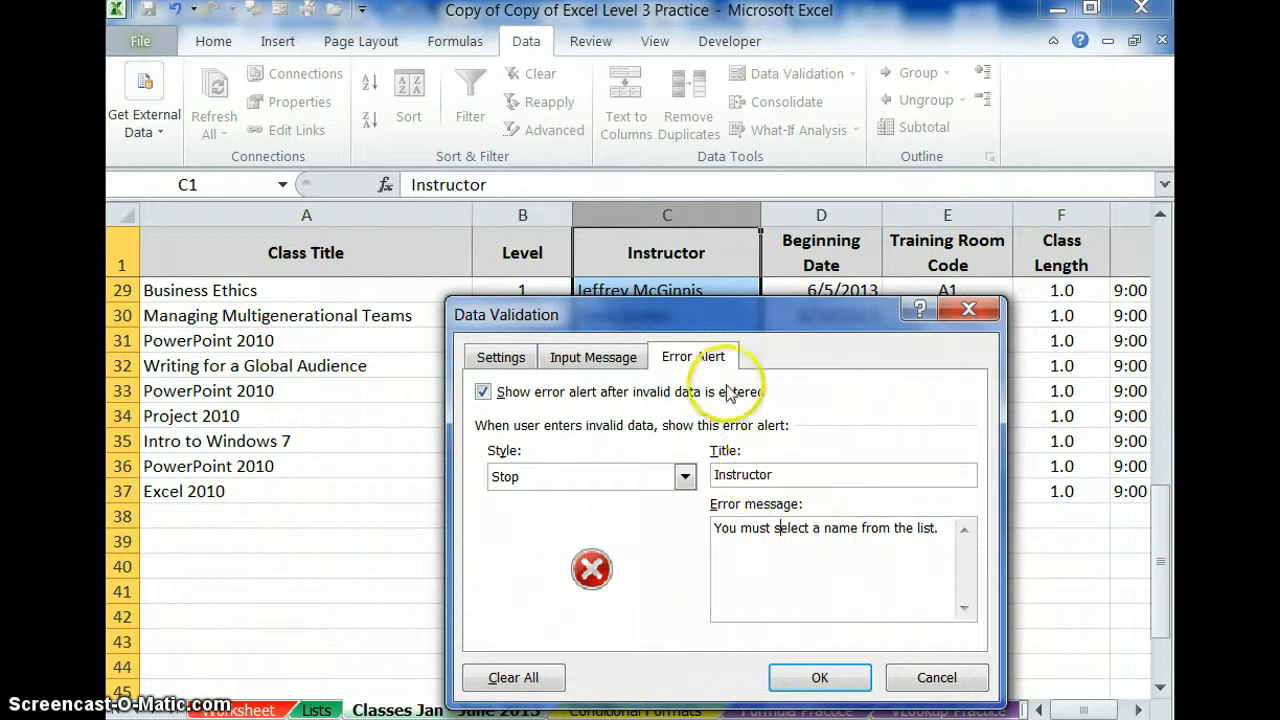
pyautogui.click(800, 688)
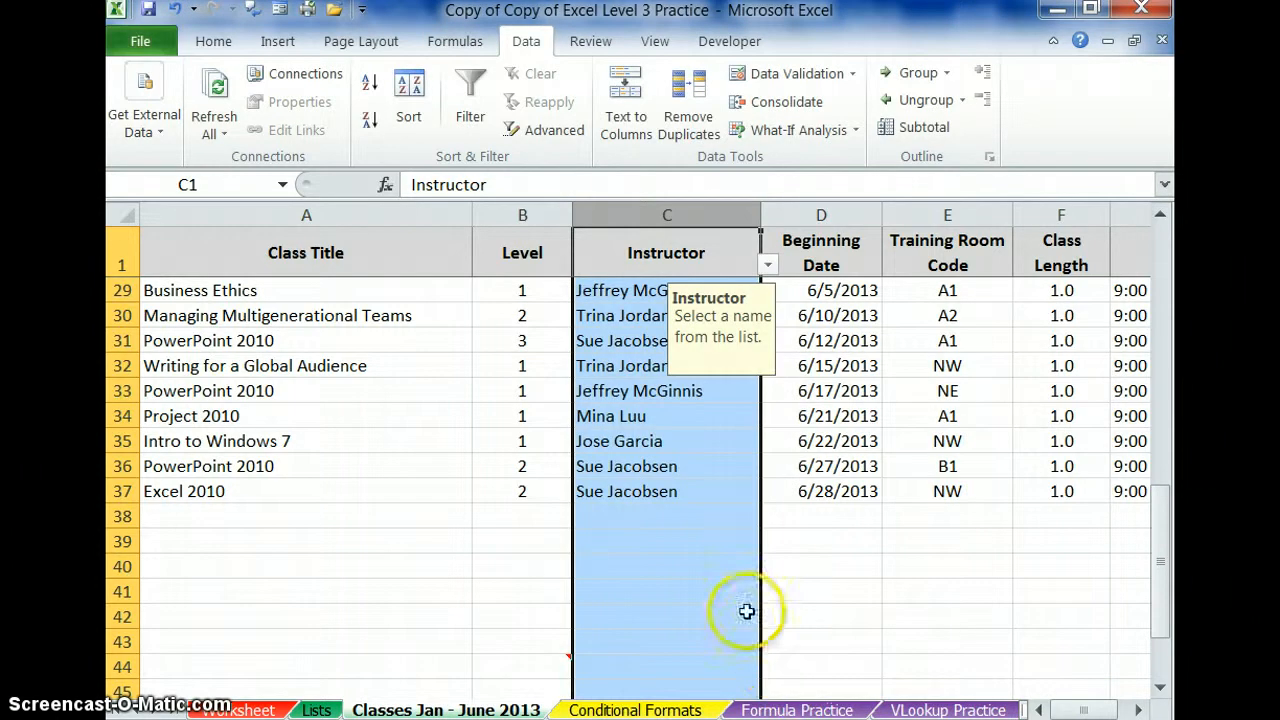
# Start a data validation rule for the whole Beginning Date column that allows only dates.
pyautogui.click(818, 214)
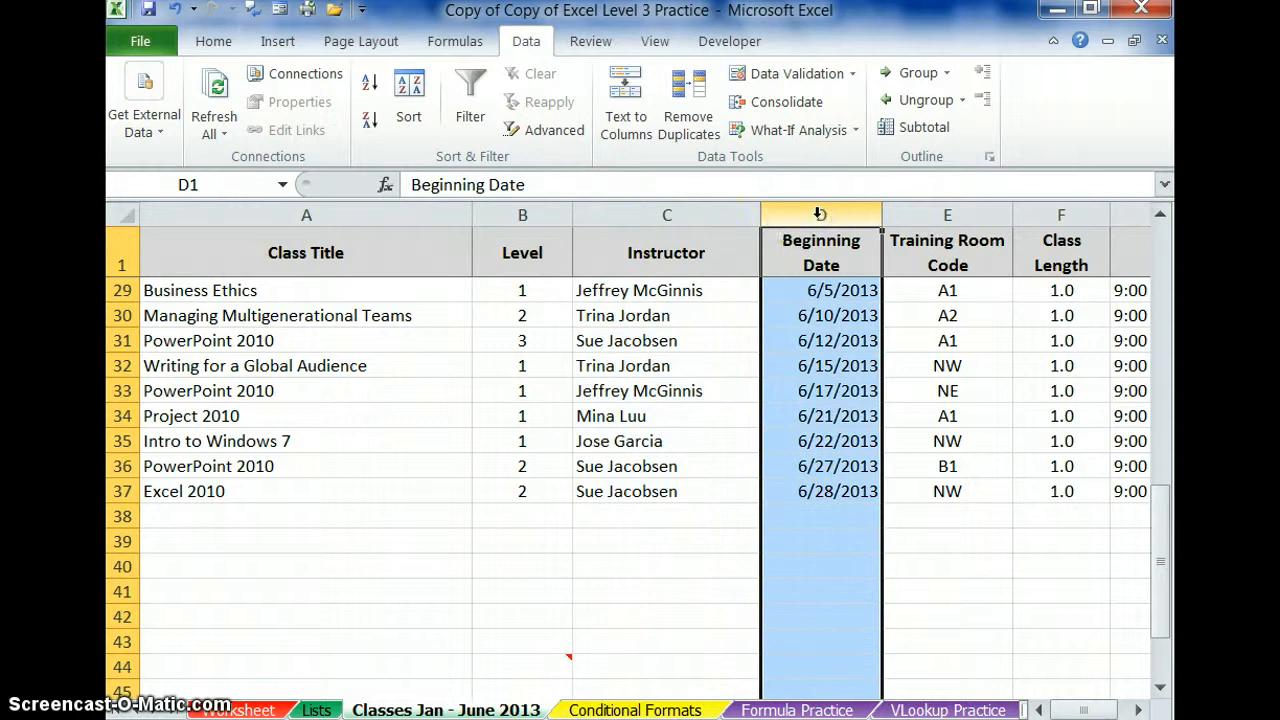
pyautogui.click(790, 74)
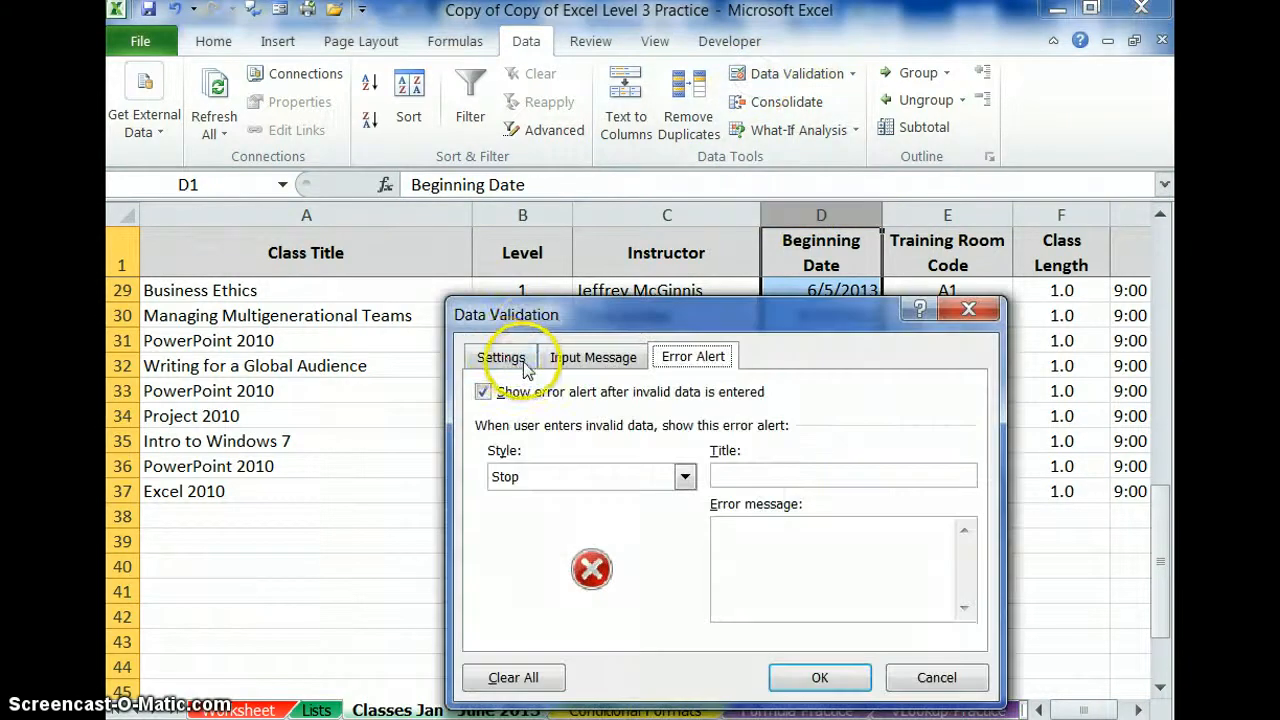
pyautogui.click(500, 358)
pyautogui.moveTo(460, 314); pyautogui.dragTo(422, 193)
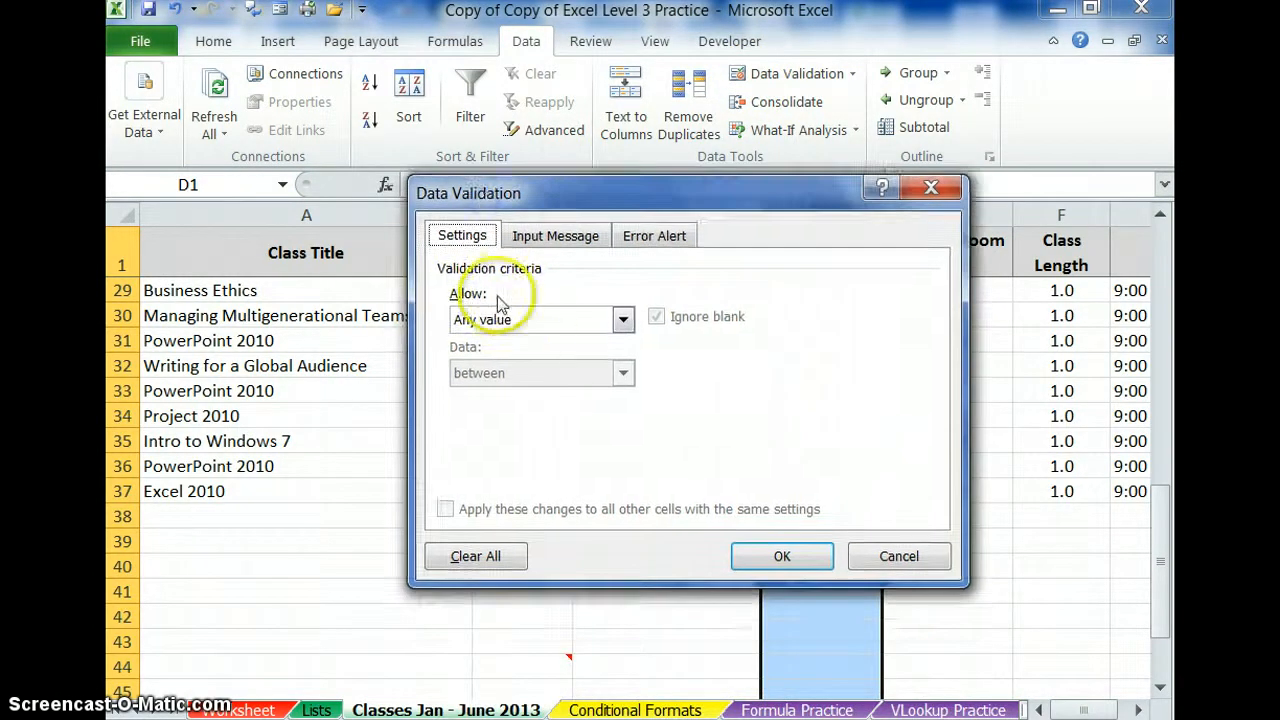
pyautogui.click(622, 319)
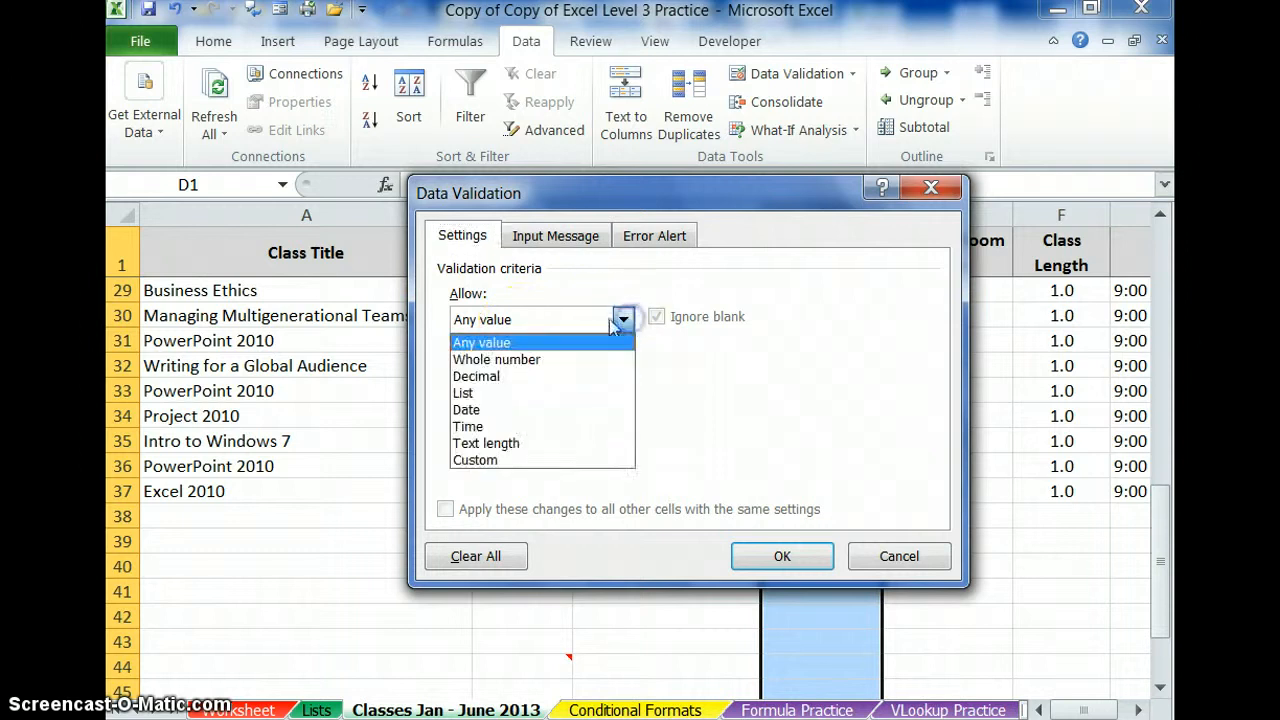
pyautogui.click(519, 409)
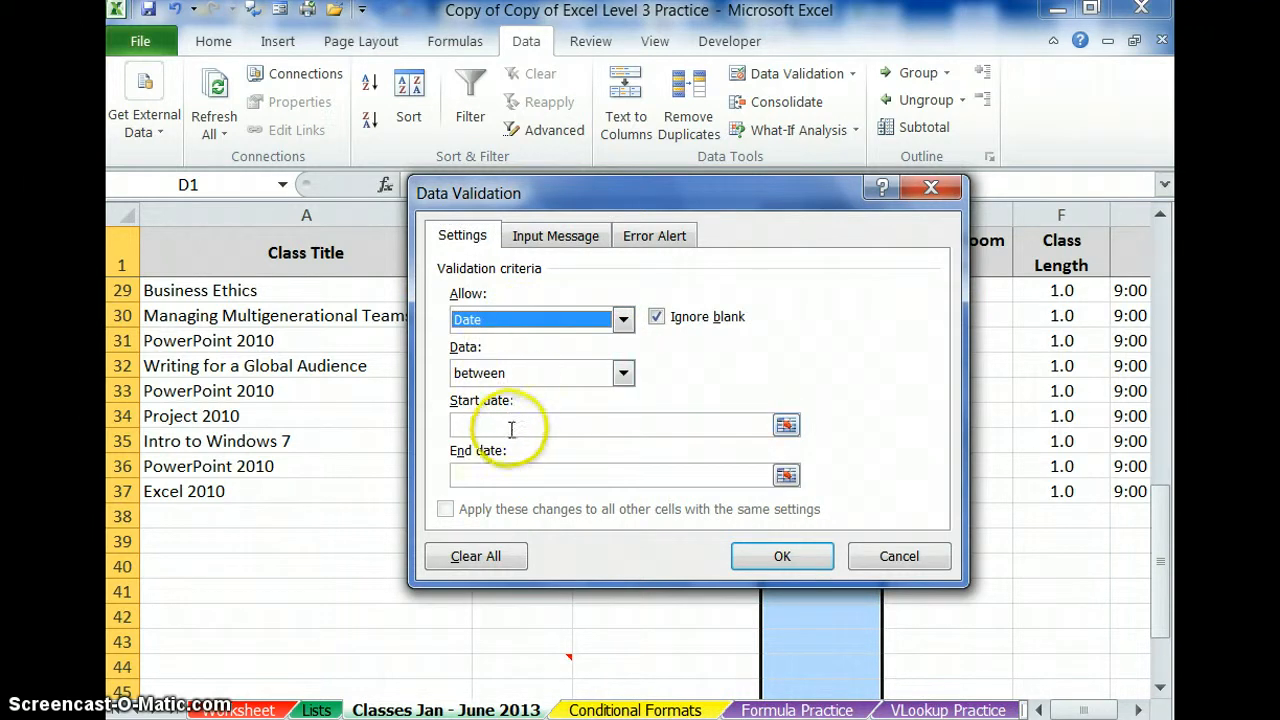
# Limit the Beginning Date validation to dates between 1/1/2013 and 6/30/2013.
pyautogui.click(622, 373)
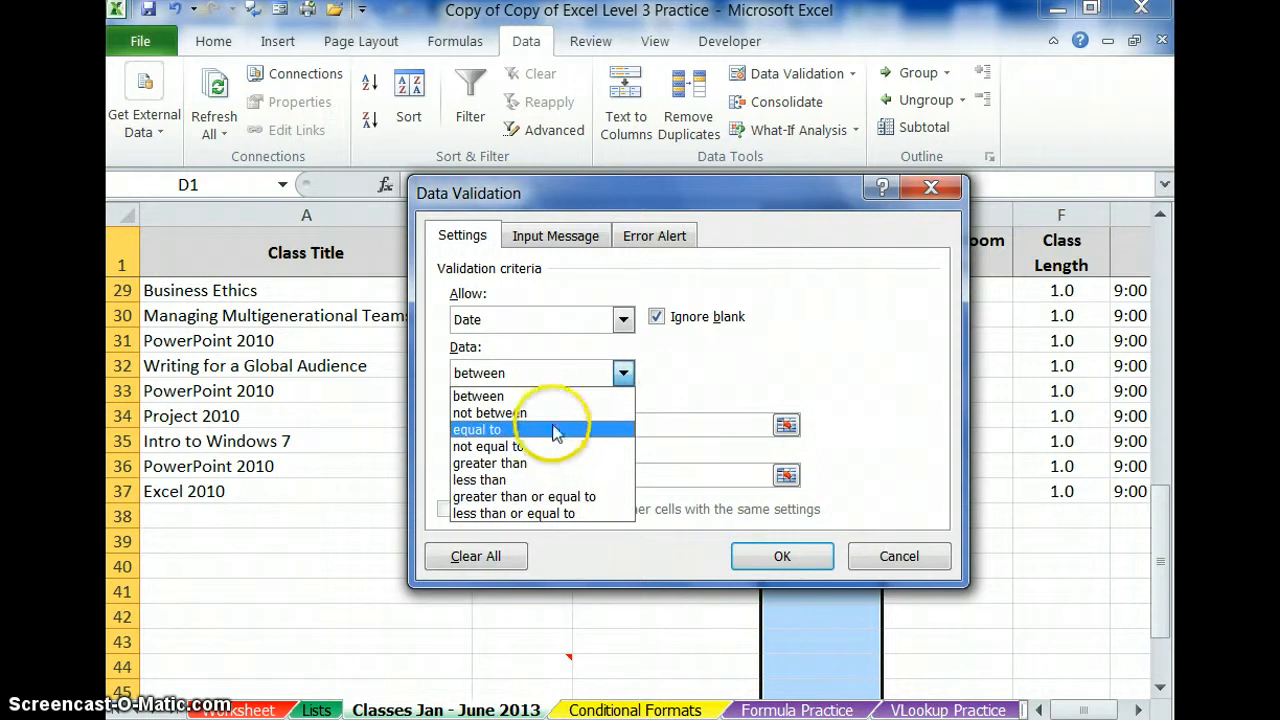
pyautogui.click(508, 396)
pyautogui.click(516, 424)
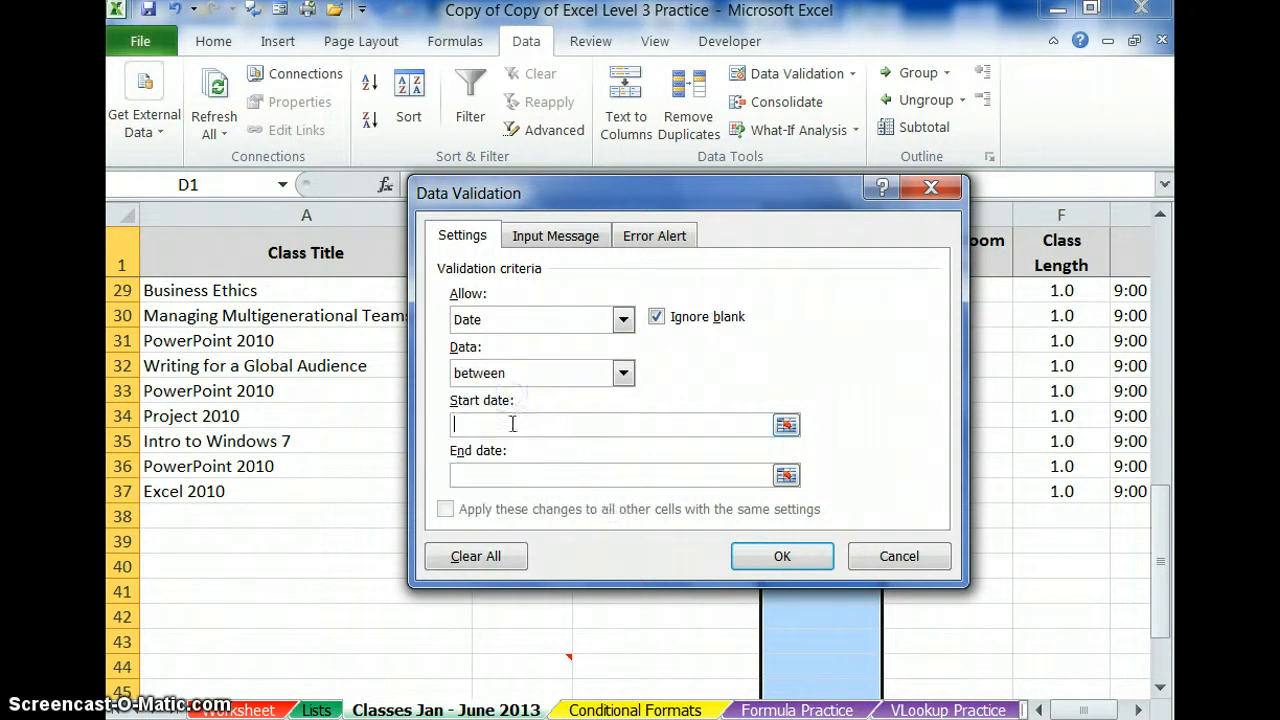
pyautogui.write('1/1/2013')
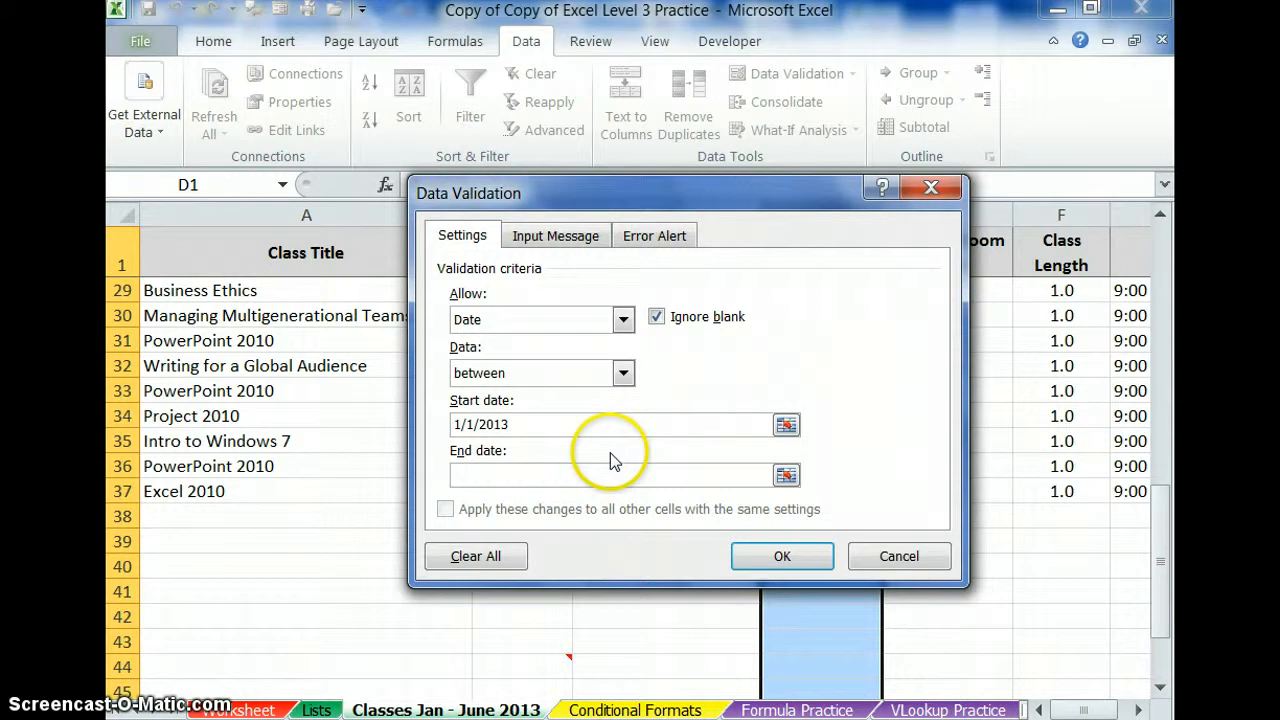
pyautogui.write('6/30/2013')
# Add an input message to the Beginning Date validation, titled "Beginning Date" with the text "Dates must be between 1/1 and 6/30/2013".
pyautogui.click(537, 243)
pyautogui.click(534, 354)
pyautogui.moveTo(517, 203); pyautogui.dragTo(605, 330)
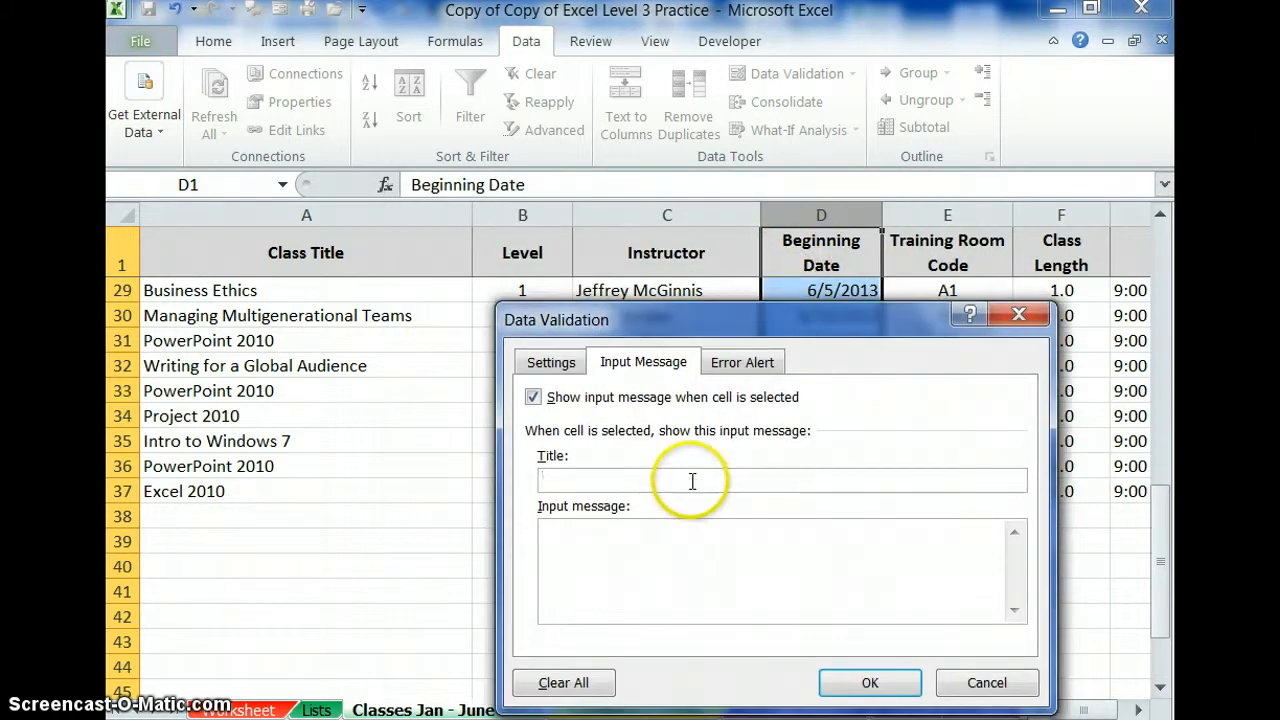
pyautogui.write('Beginning Date')
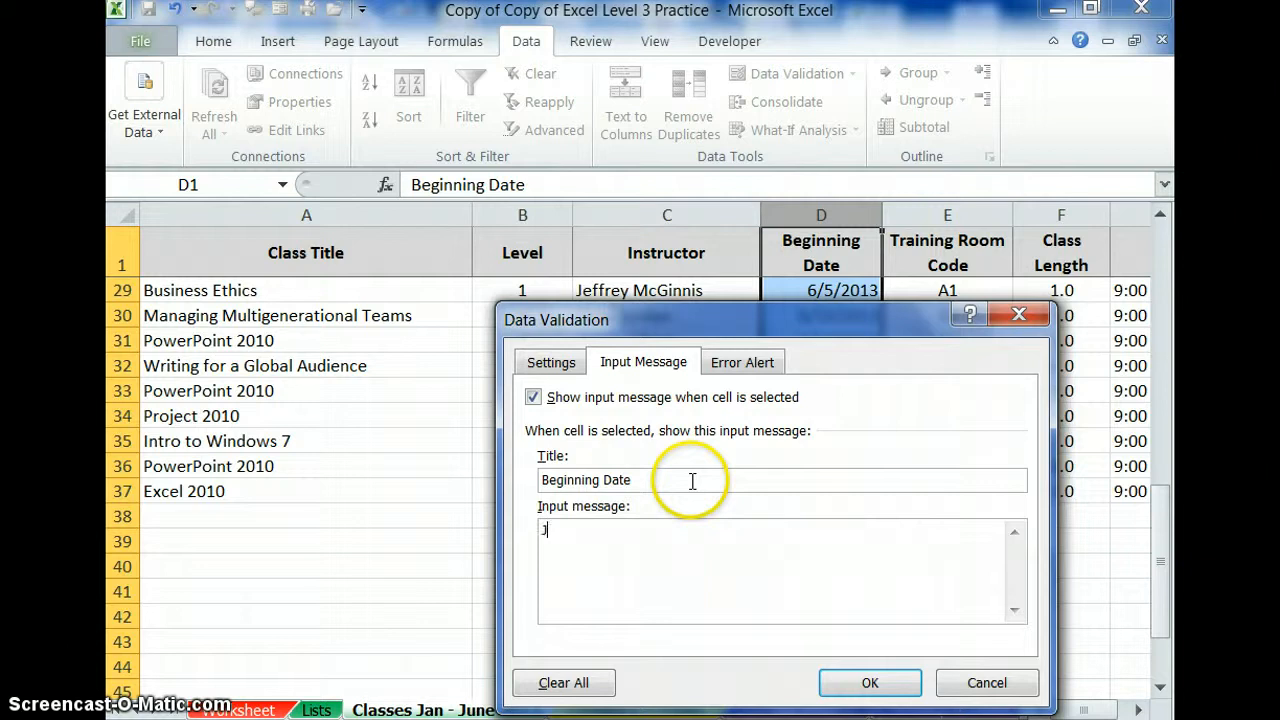
pyautogui.write('ates must')
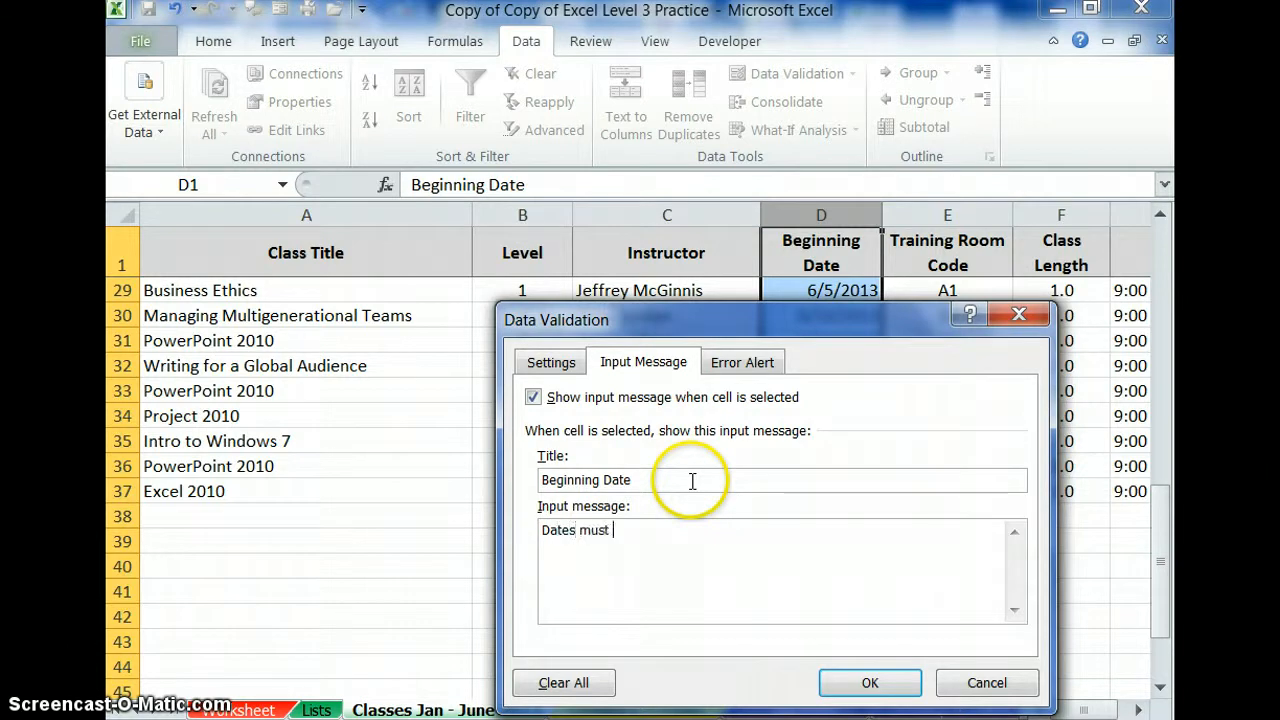
pyautogui.write(' be between 1/1 and')
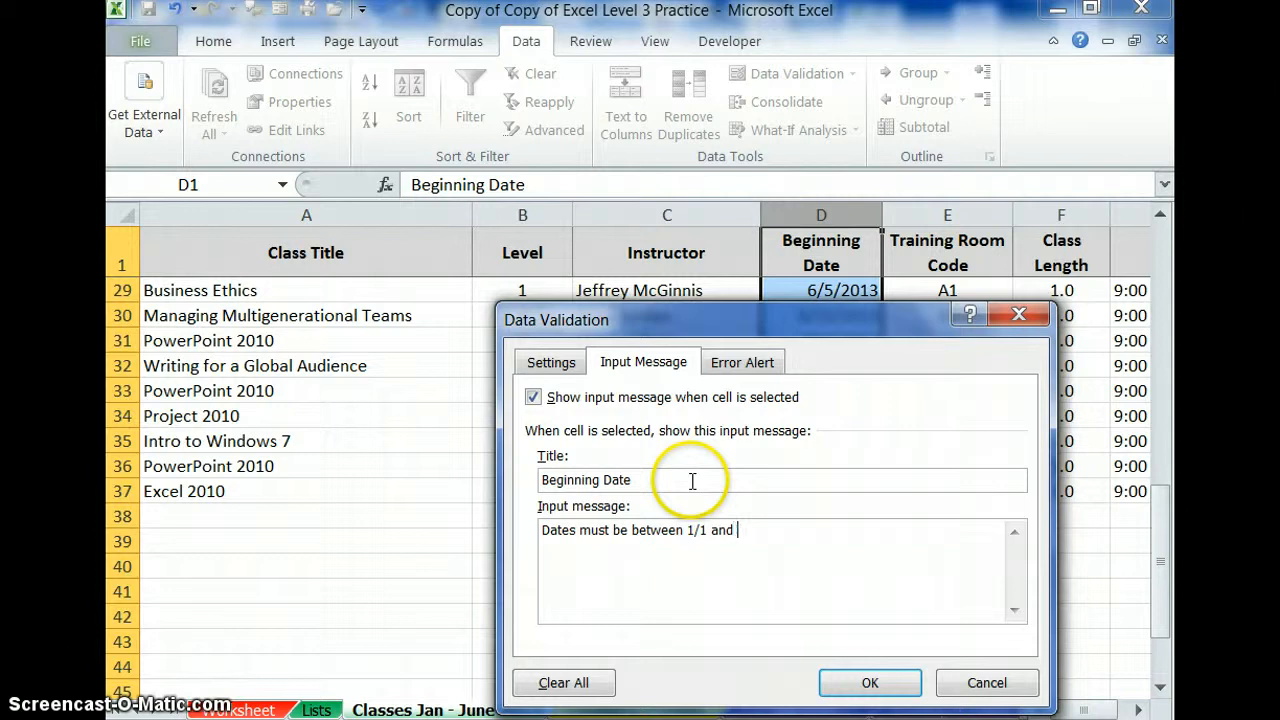
pyautogui.write(' 6/30/2013')
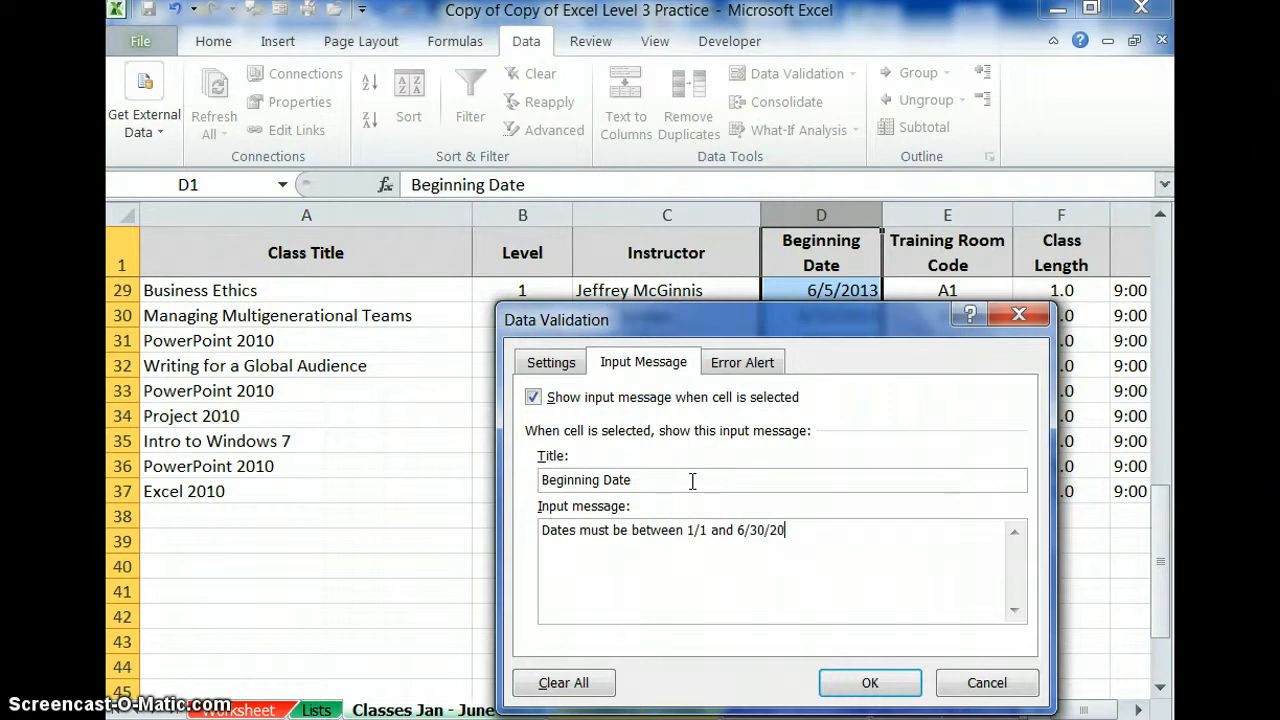
# Title the error alert "Beginning Date", enter the error message "Dates must be first half of 2013." and apply the validation.
pyautogui.click(740, 362)
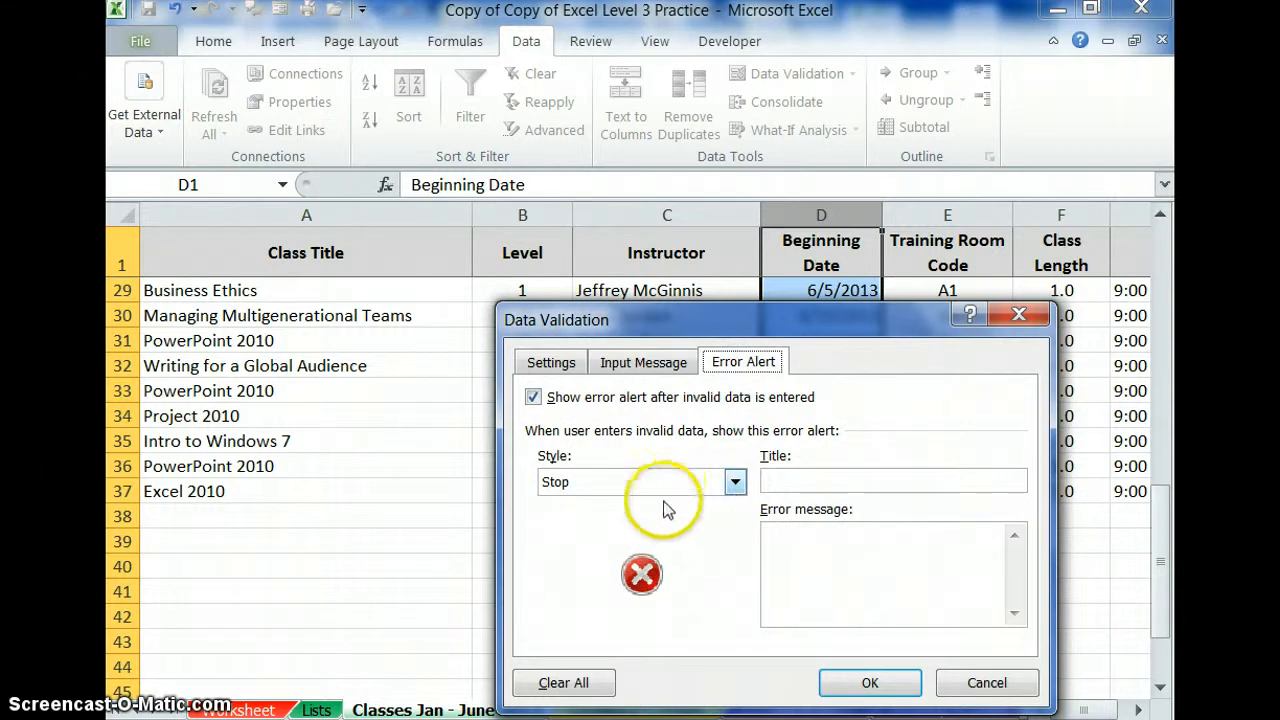
pyautogui.click(789, 481)
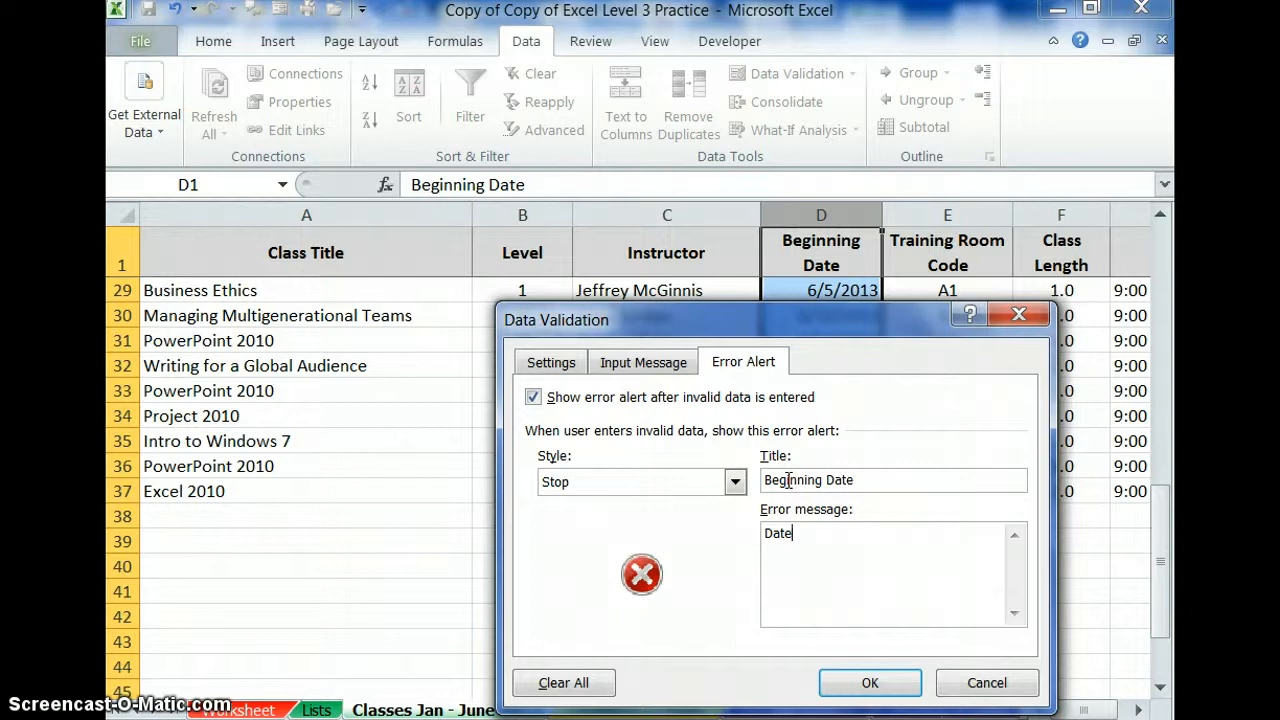
pyautogui.write('t be first half of 2013.')
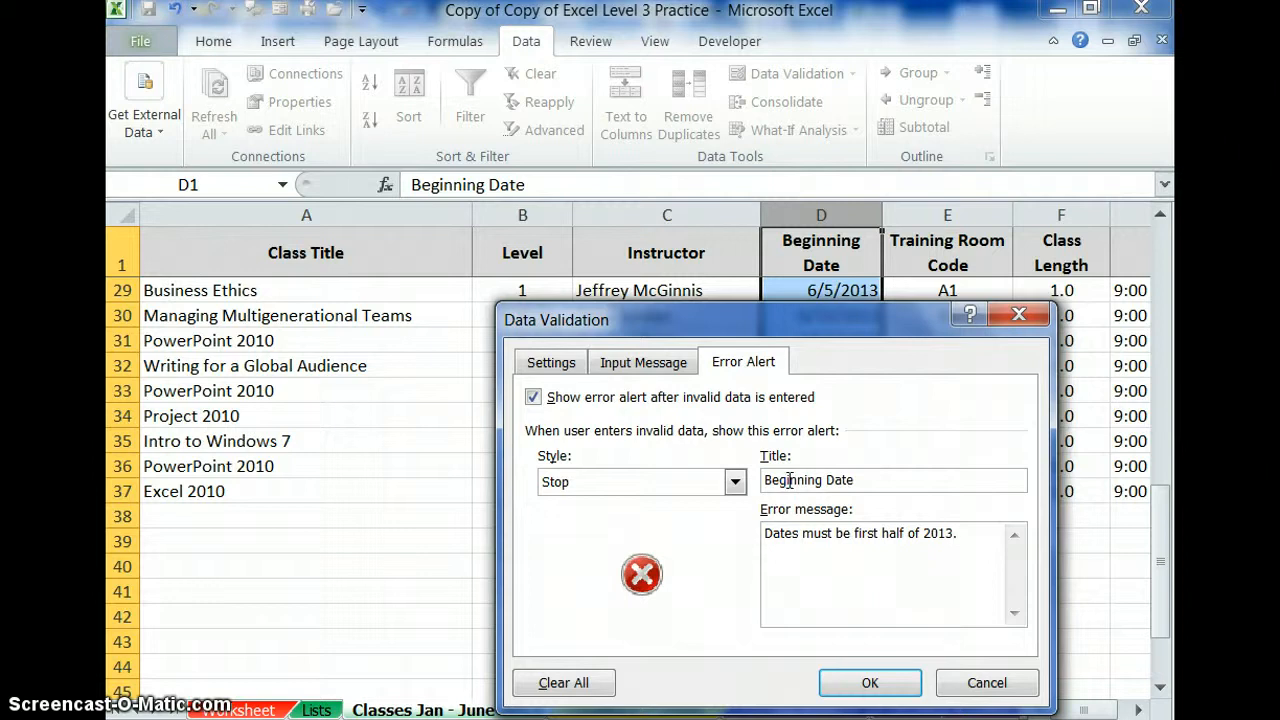
pyautogui.click(866, 682)
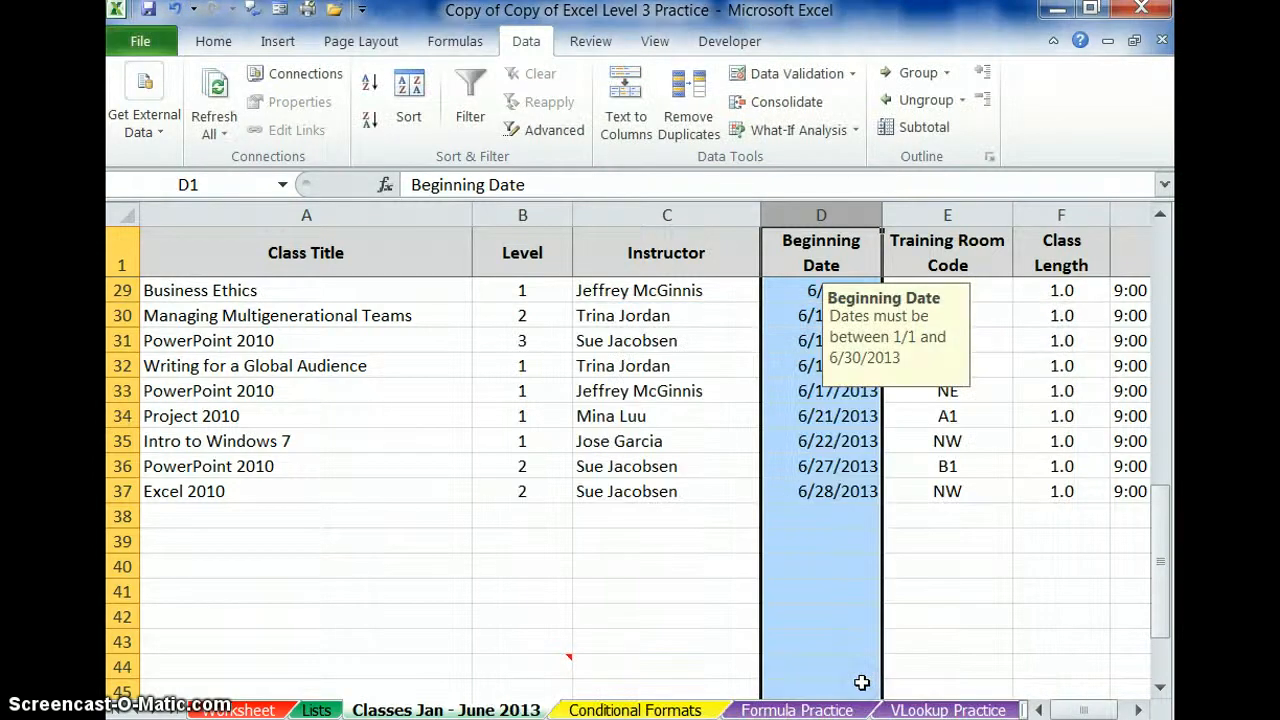
# Create a data validation rule for the whole Training Room Code column that allows only a text length equal to 2.
pyautogui.click(933, 215)
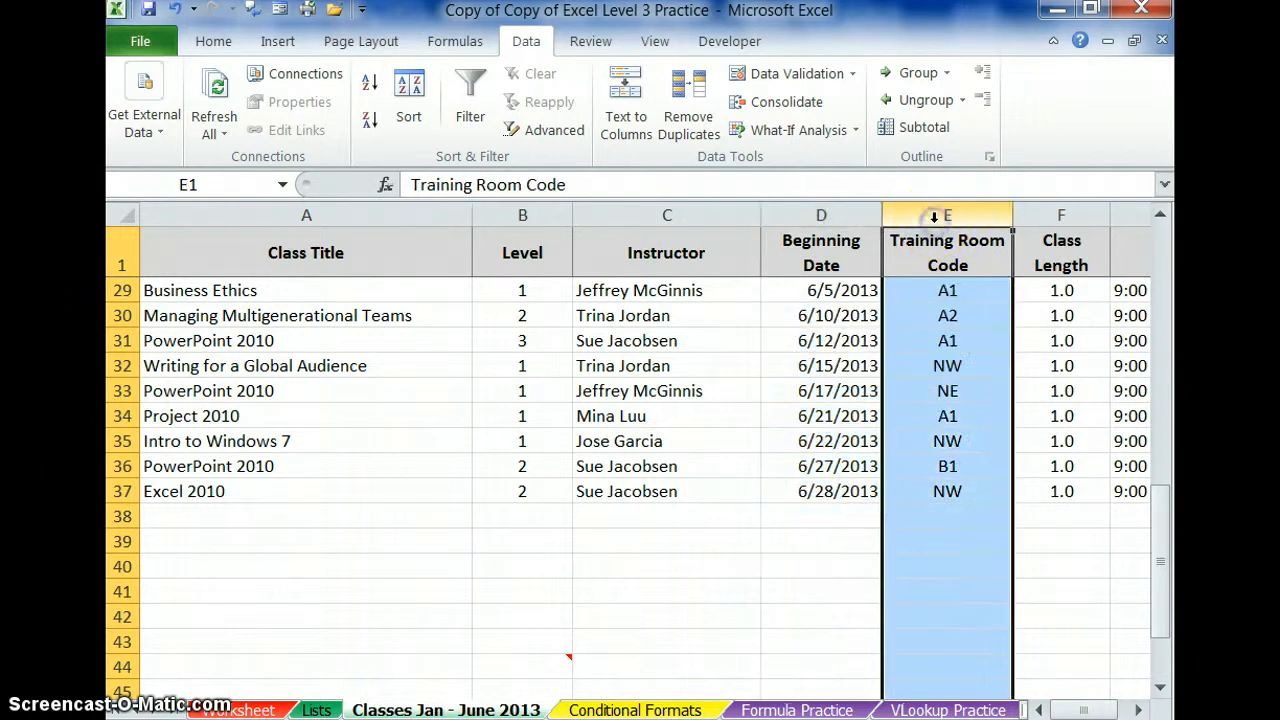
pyautogui.click(763, 84)
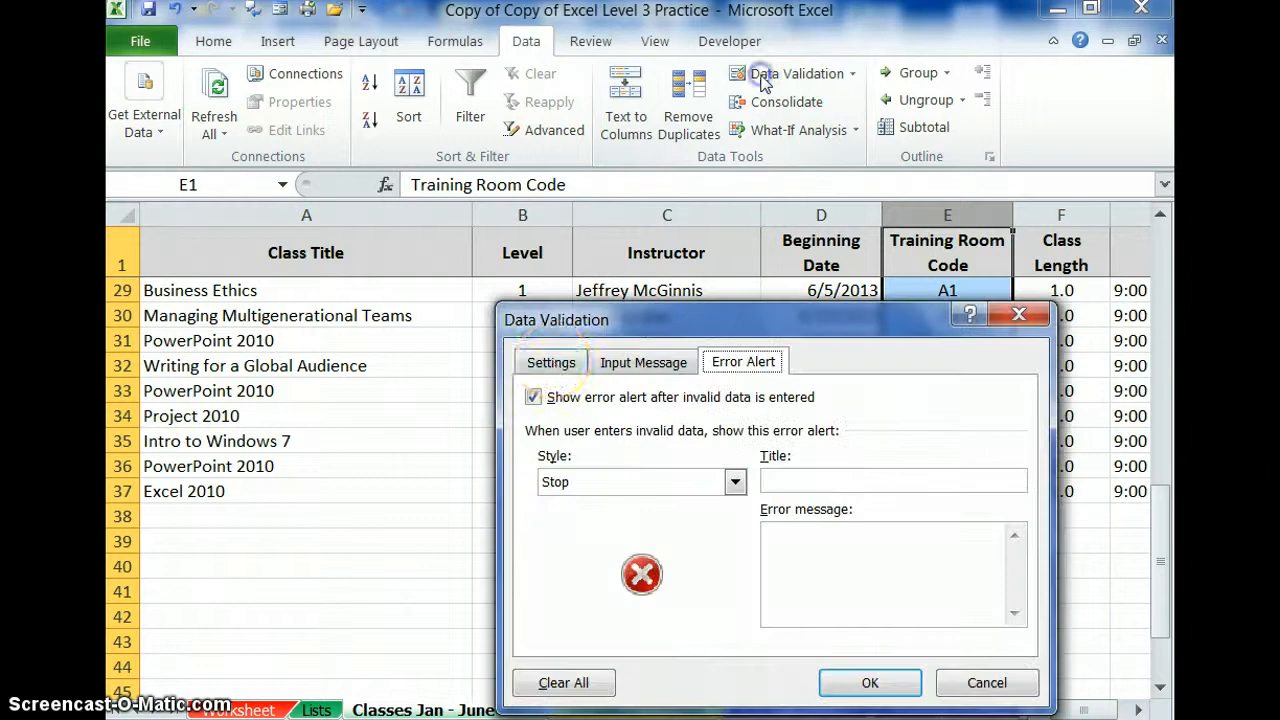
pyautogui.click(548, 362)
pyautogui.moveTo(557, 322); pyautogui.dragTo(509, 152)
pyautogui.click(663, 277)
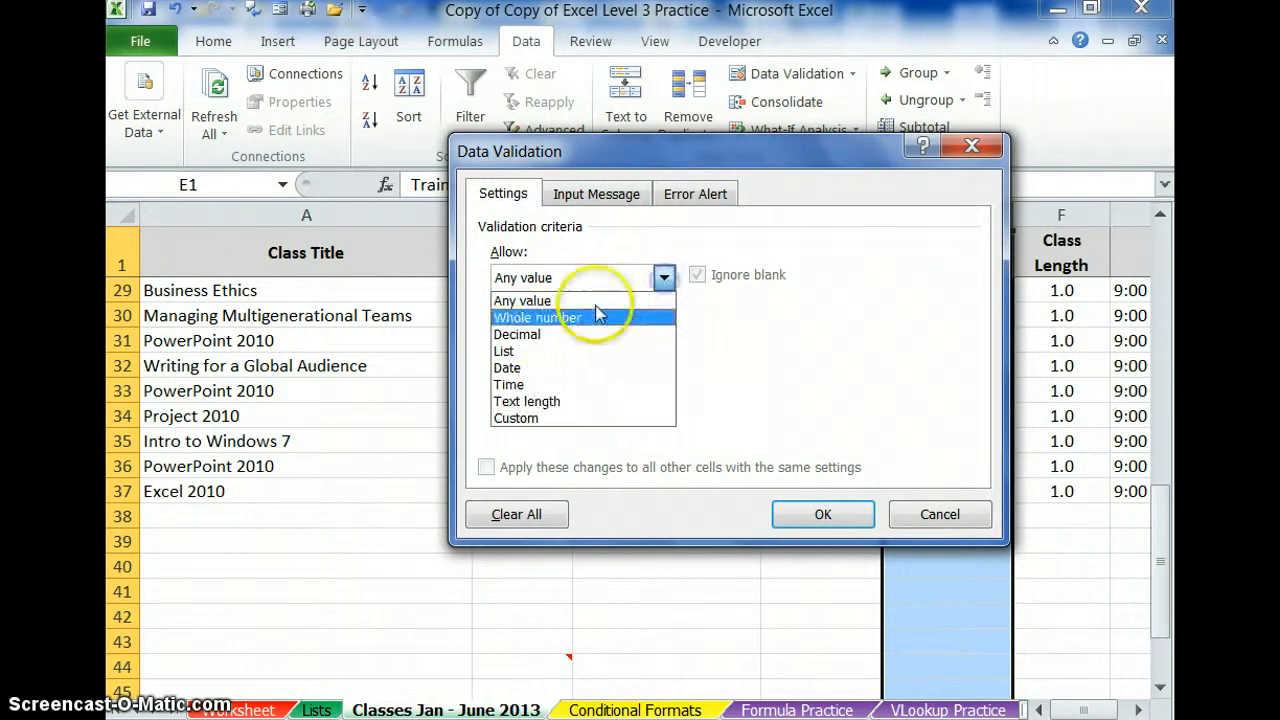
pyautogui.click(556, 403)
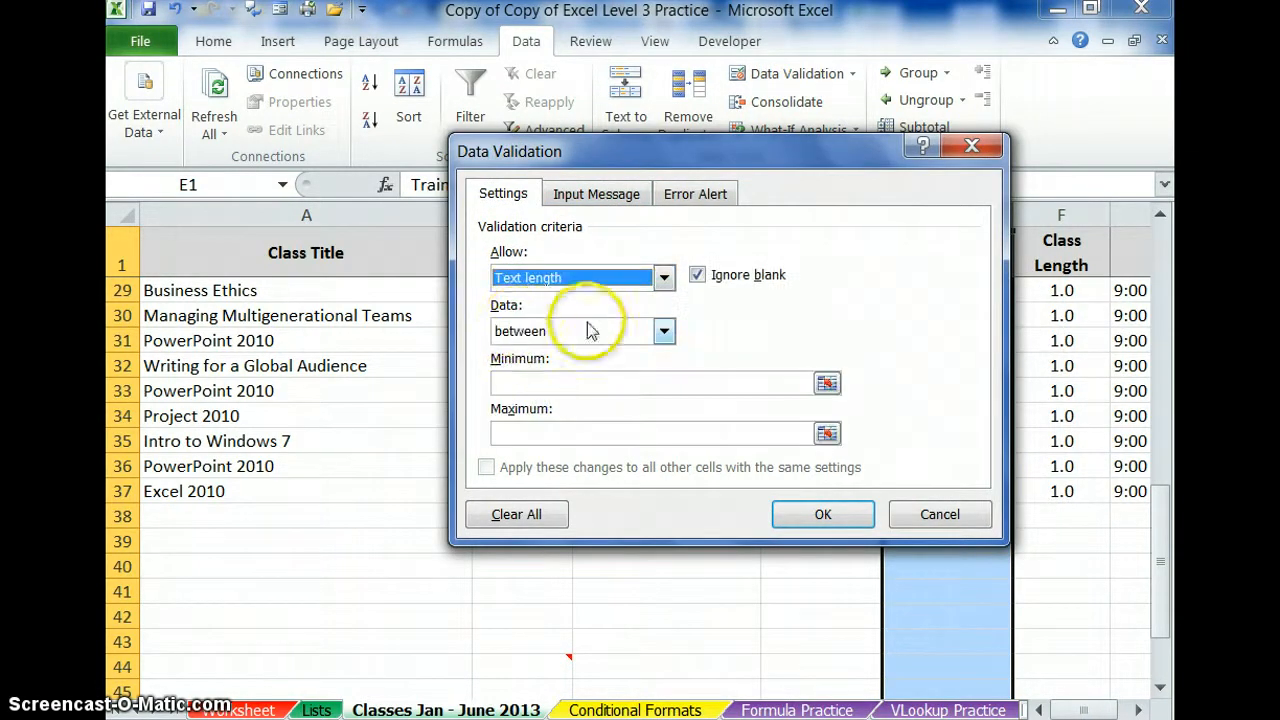
pyautogui.click(665, 332)
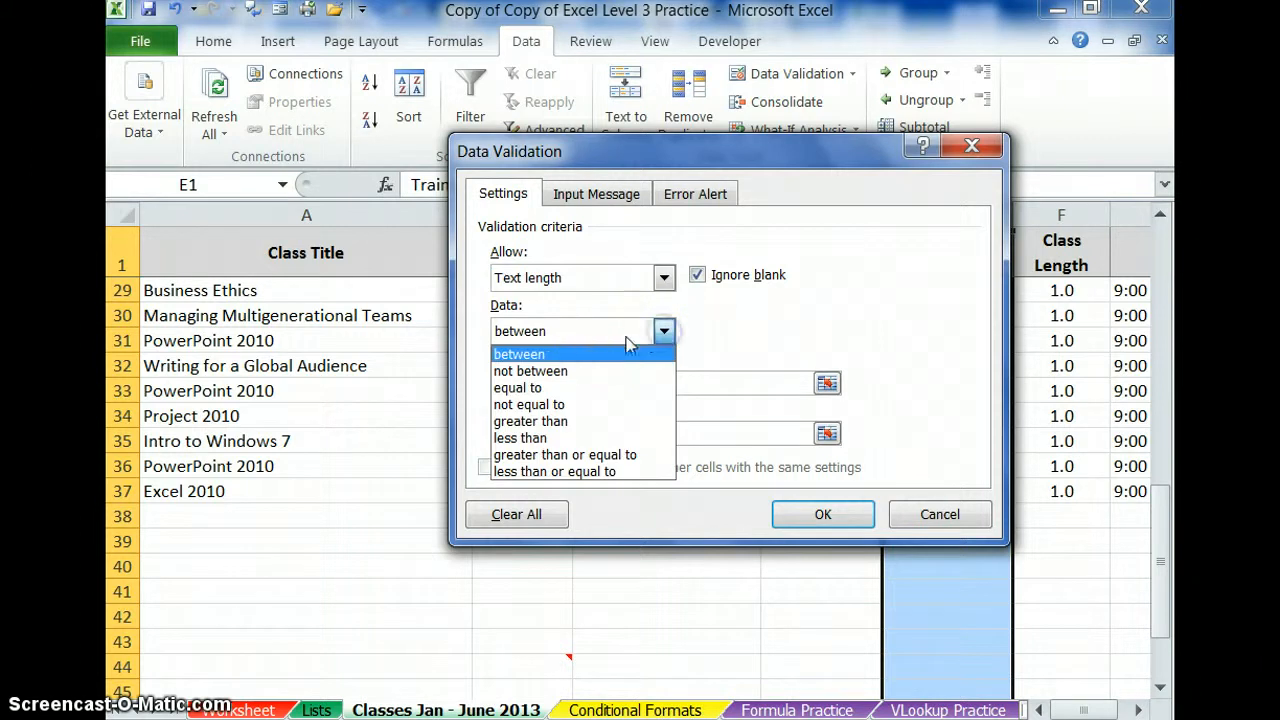
pyautogui.click(579, 388)
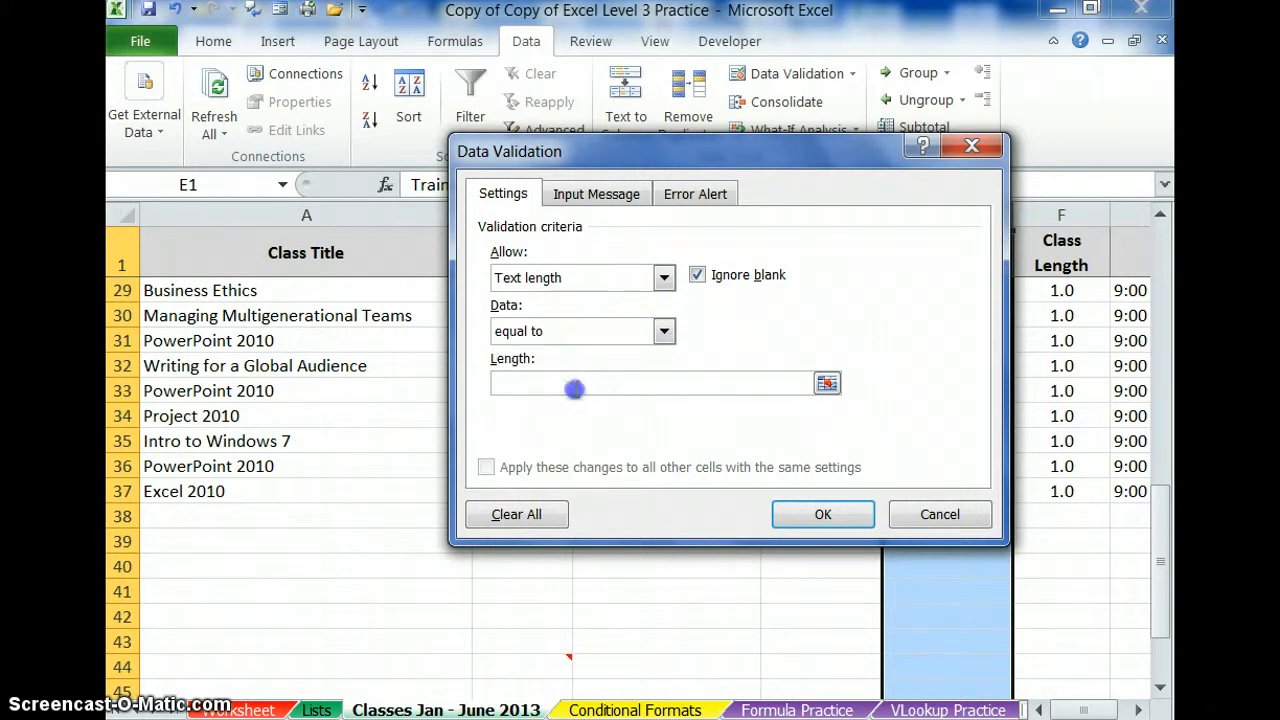
pyautogui.write('2')
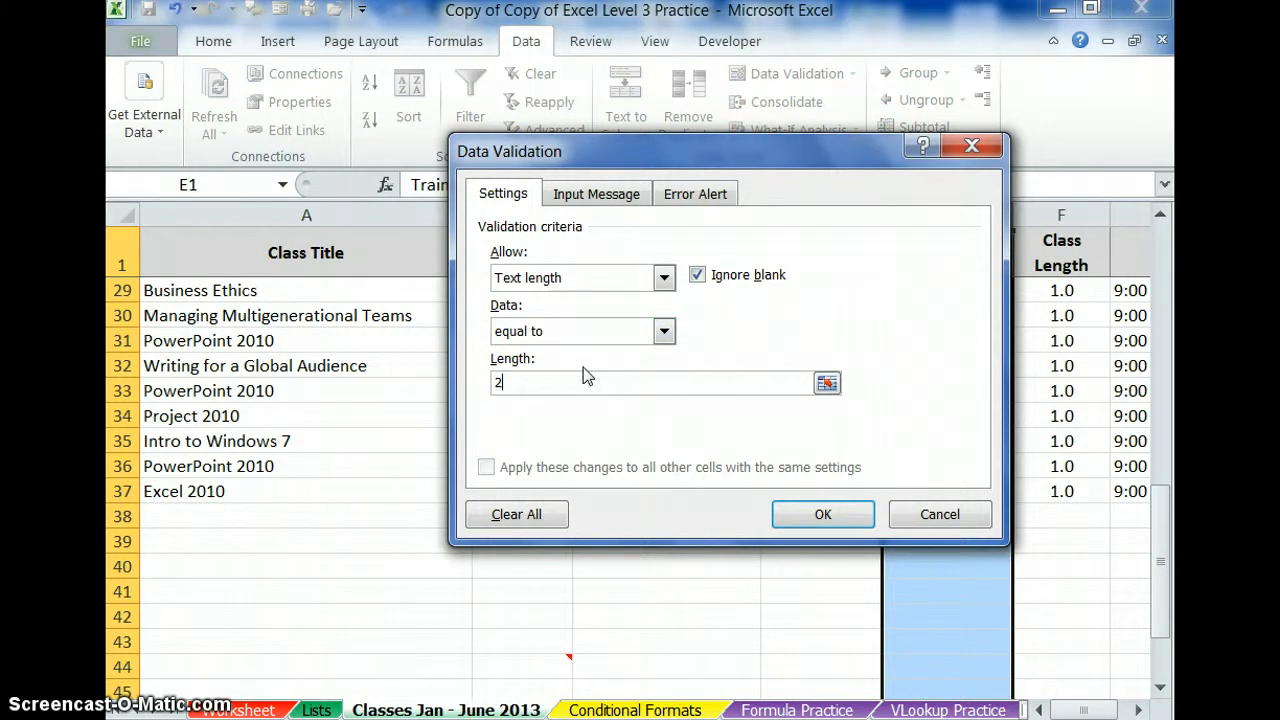
# Set the error alert style of the Training Room Code validation to Warning, leaving the input message blank.
pyautogui.click(603, 196)
pyautogui.click(556, 309)
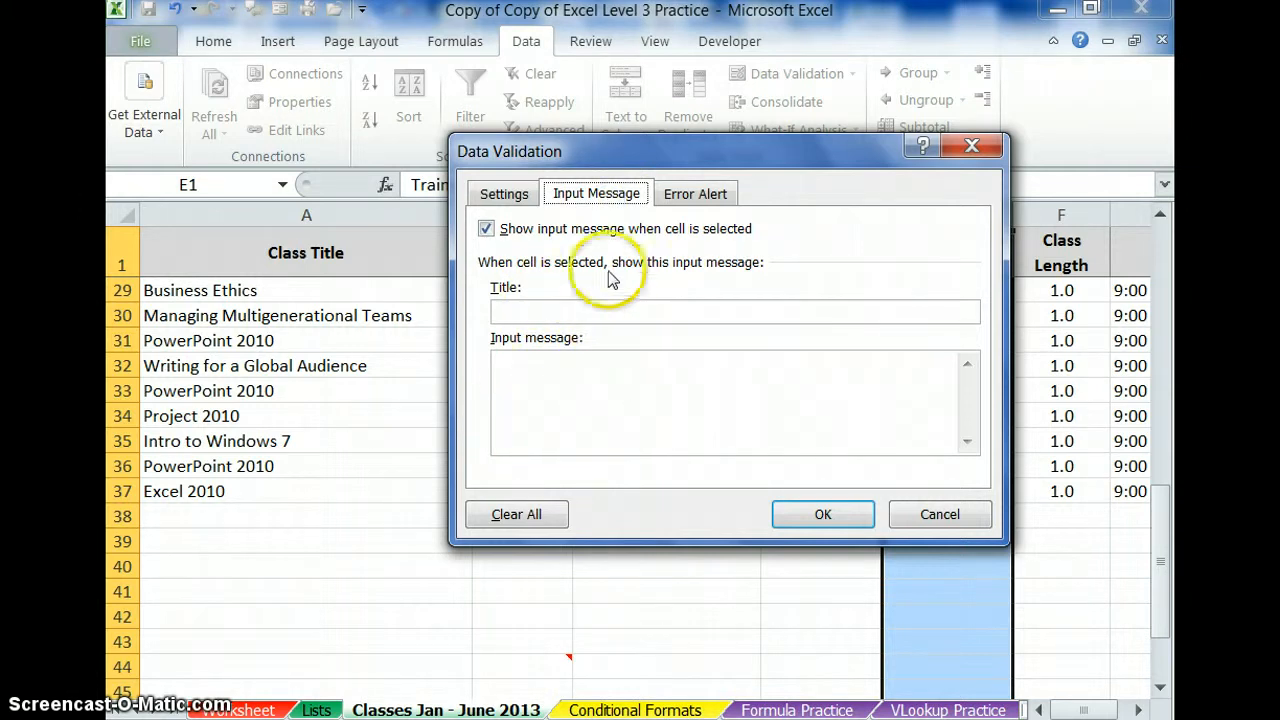
pyautogui.click(693, 196)
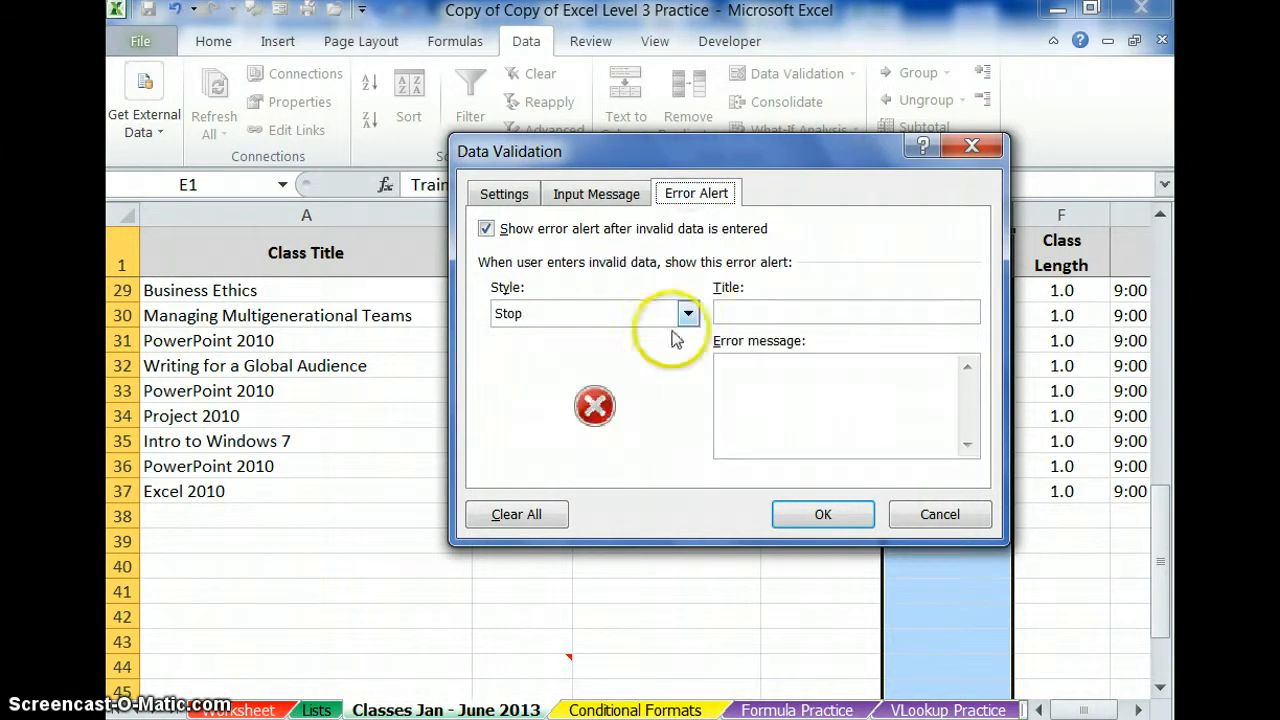
pyautogui.click(688, 313)
pyautogui.click(588, 355)
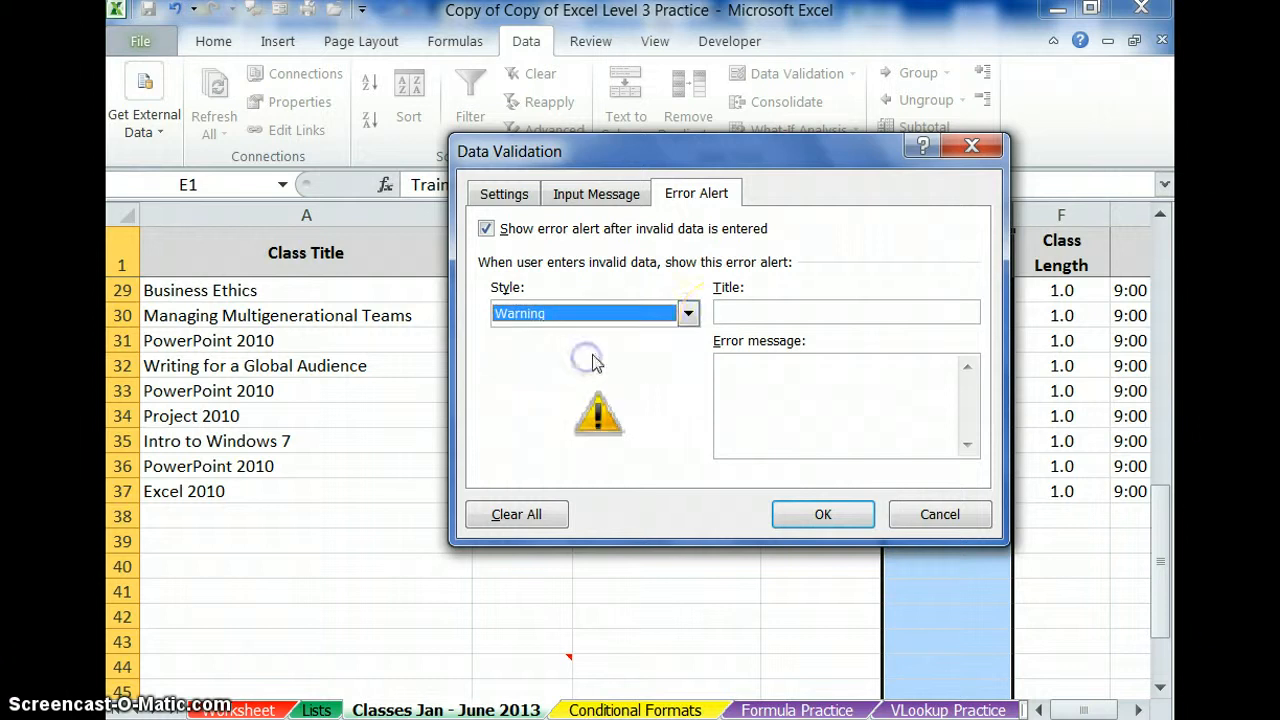
# Title the error alert "Training Room Code", enter the error message "This is normally a 2-digit code." and apply the validation.
pyautogui.click(737, 313)
pyautogui.click(712, 292)
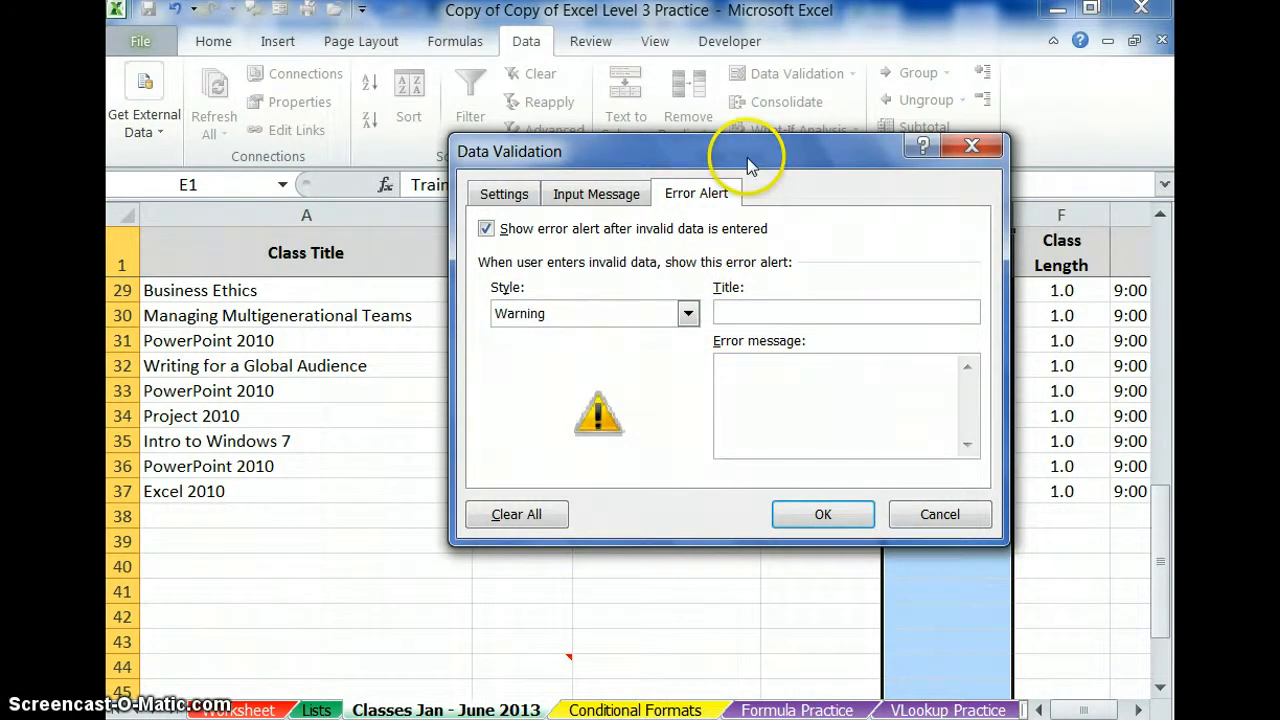
pyautogui.moveTo(724, 163); pyautogui.dragTo(590, 159)
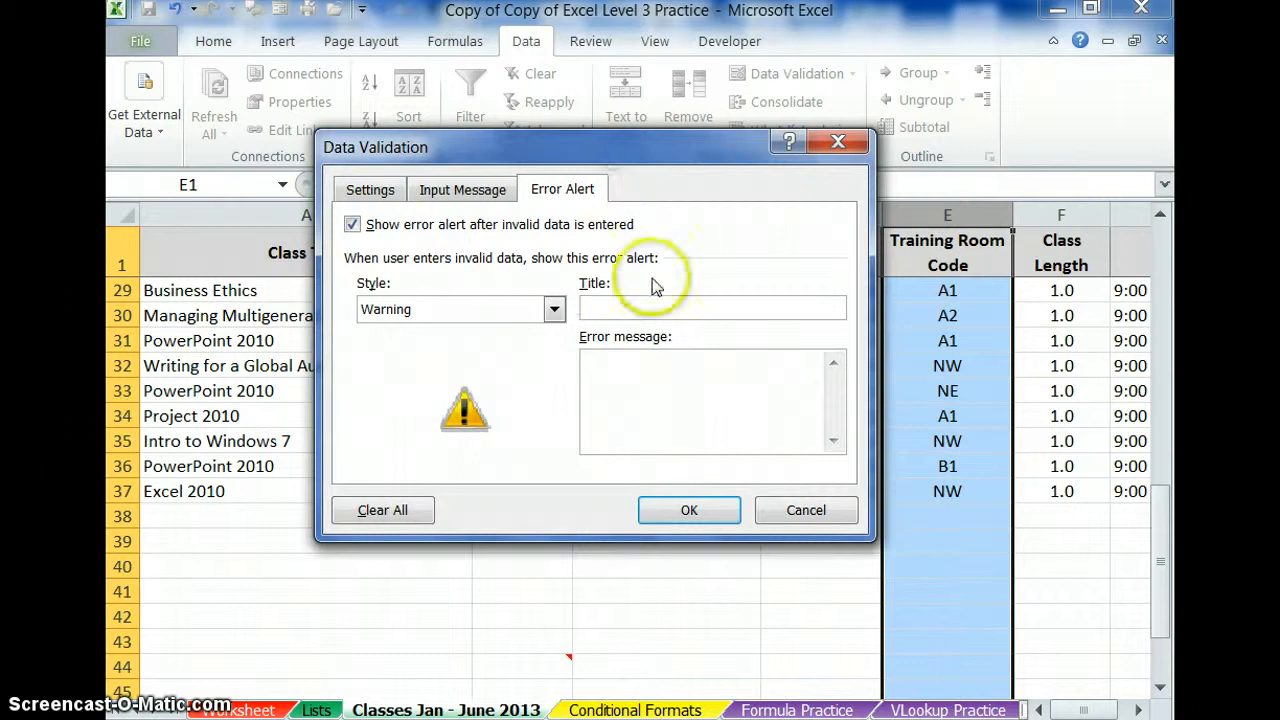
pyautogui.write('Training Room Code')
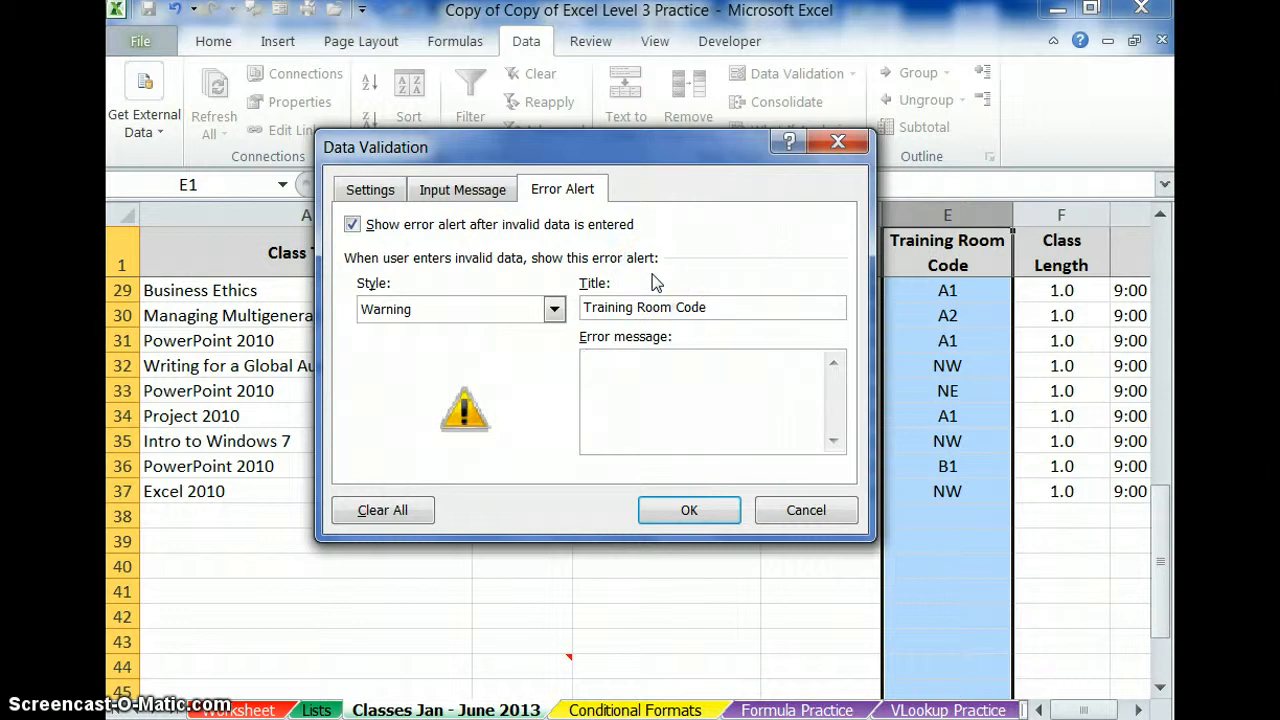
pyautogui.write('This is normally a 2-')
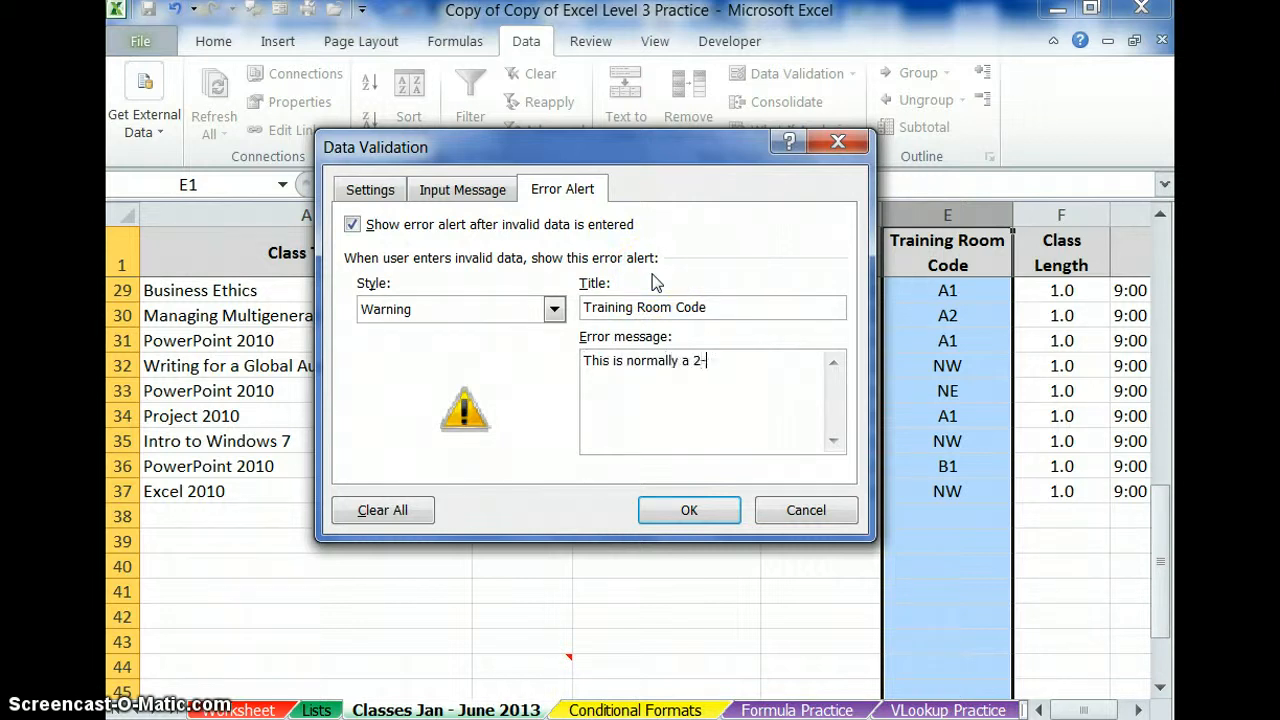
pyautogui.write('digit code.')
pyautogui.click(682, 511)
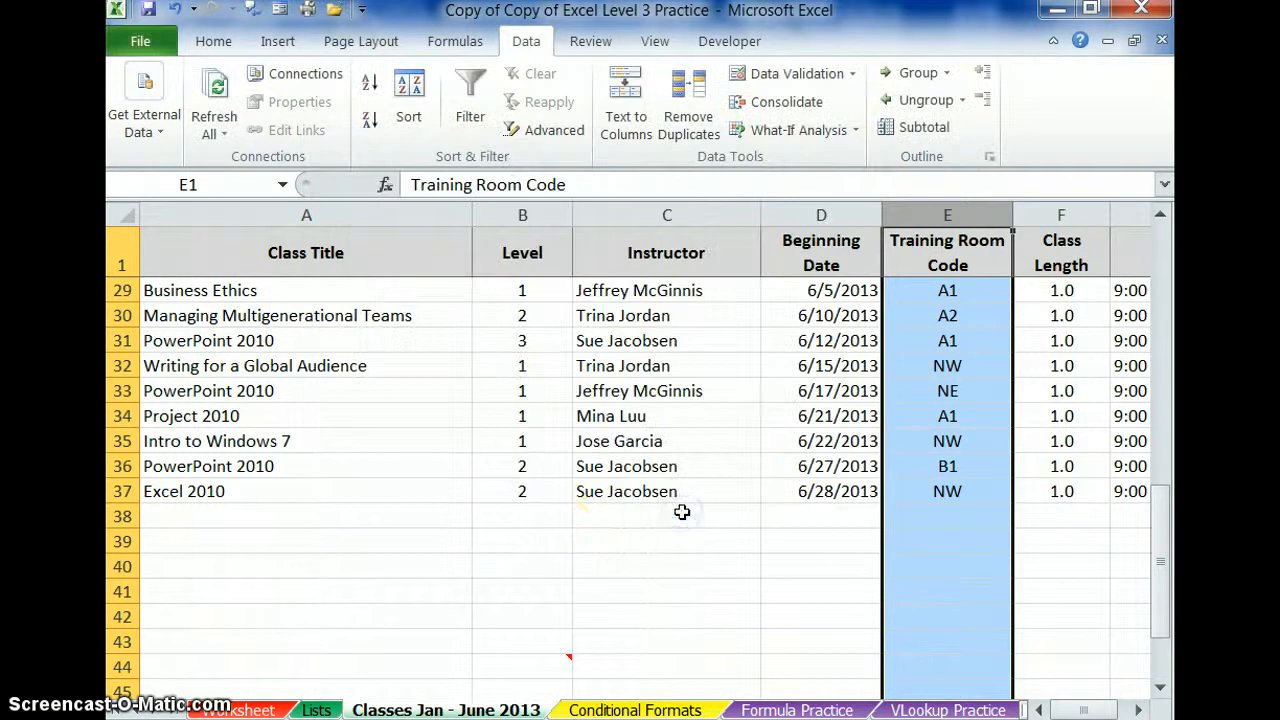
# Add a "Word 2010" class in row 38 with level 4, choosing to continue past the level warning.
pyautogui.click(346, 518)
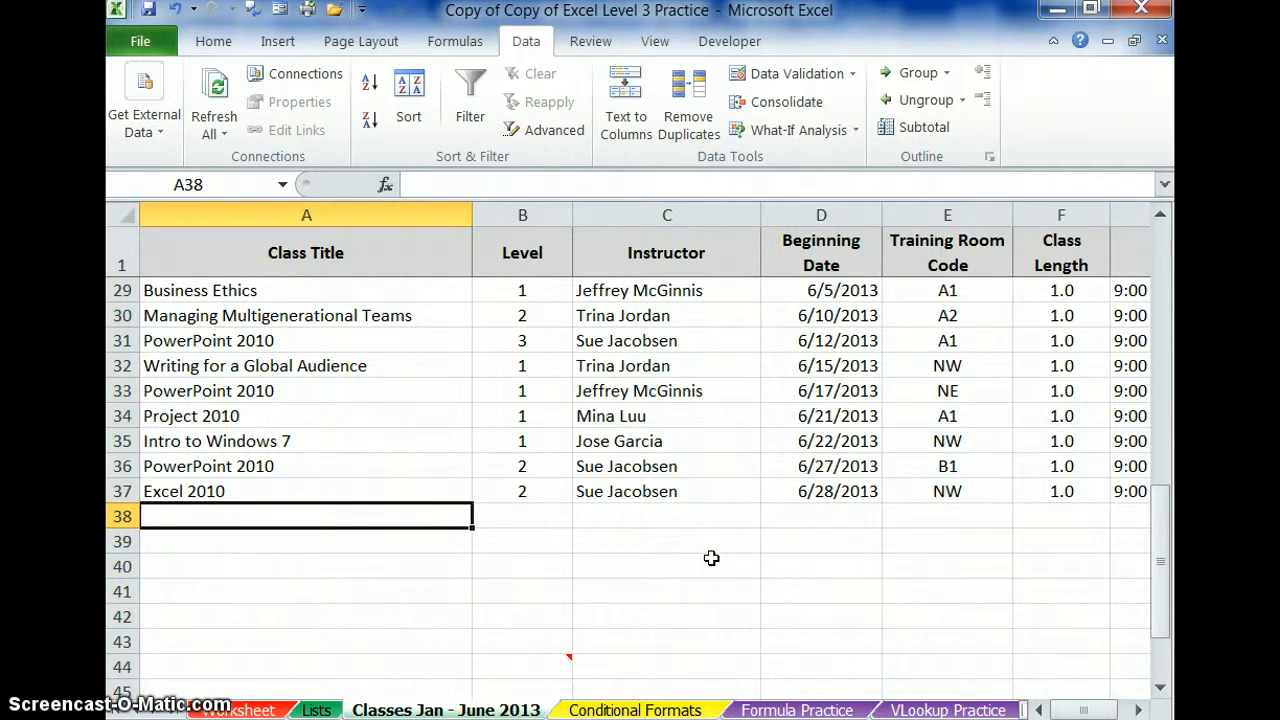
pyautogui.write('Word 2010')
pyautogui.press('Tab')
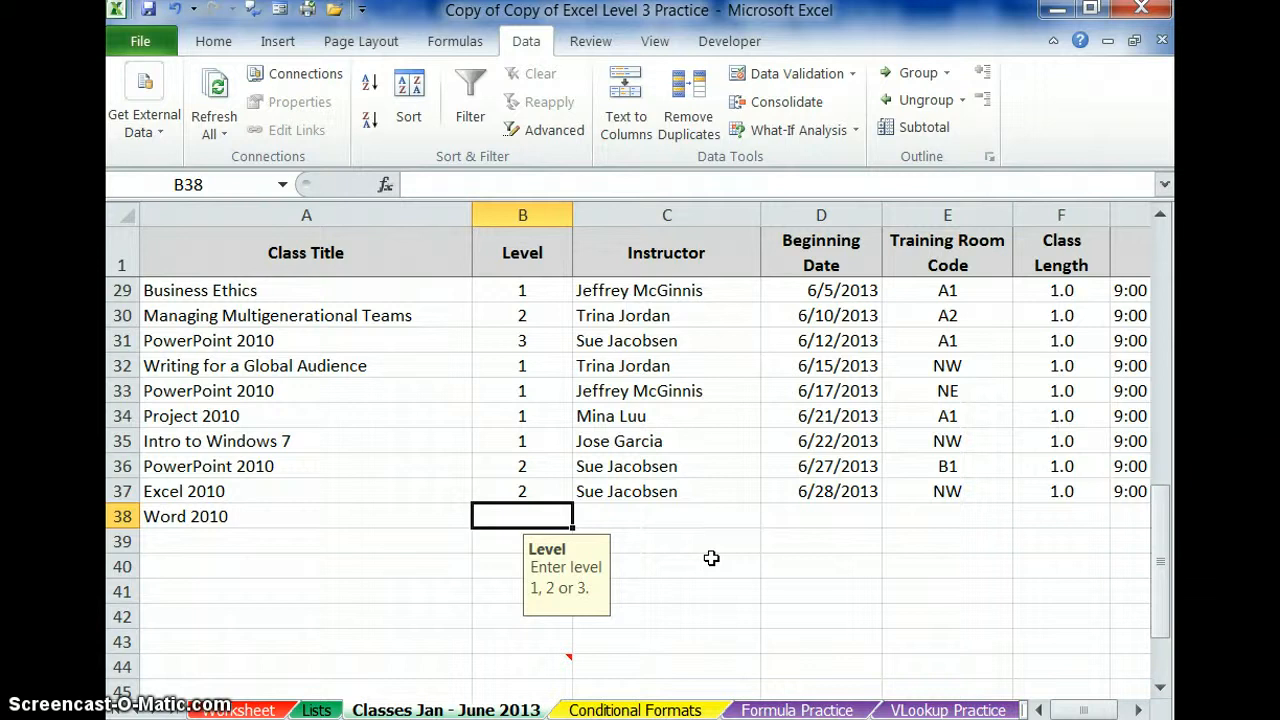
pyautogui.write('4')
pyautogui.press('Return')
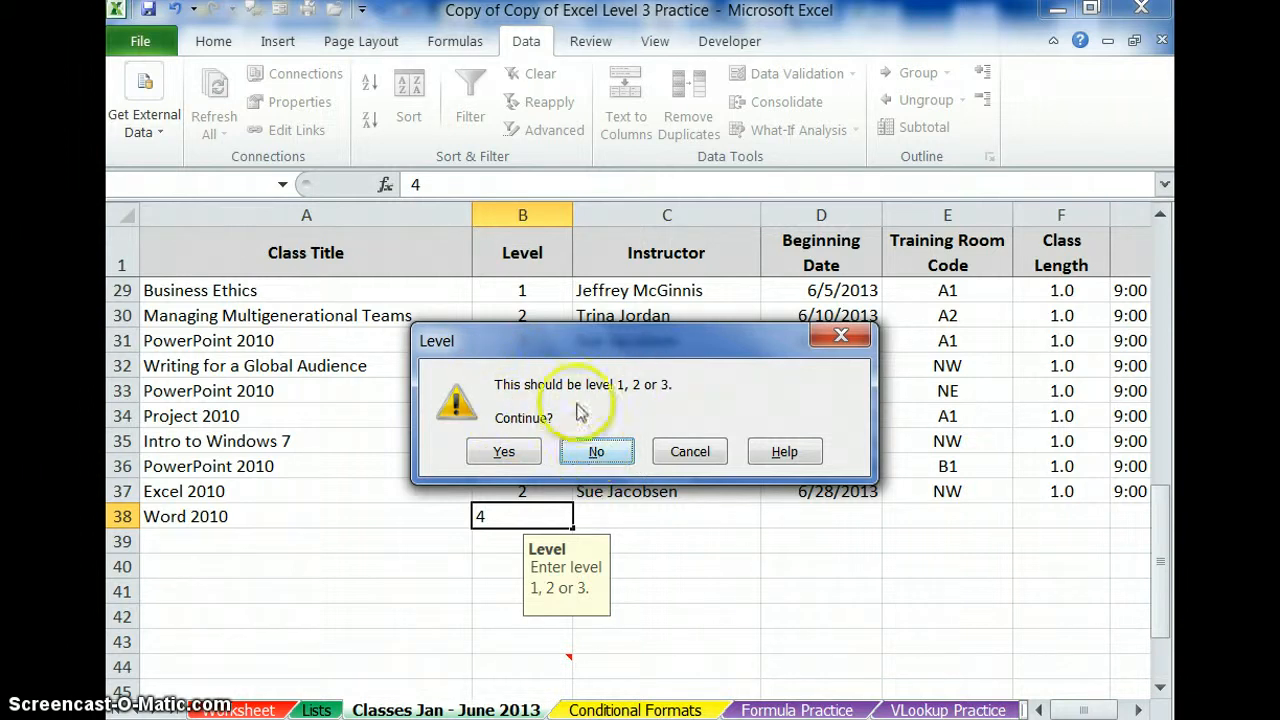
pyautogui.click(510, 455)
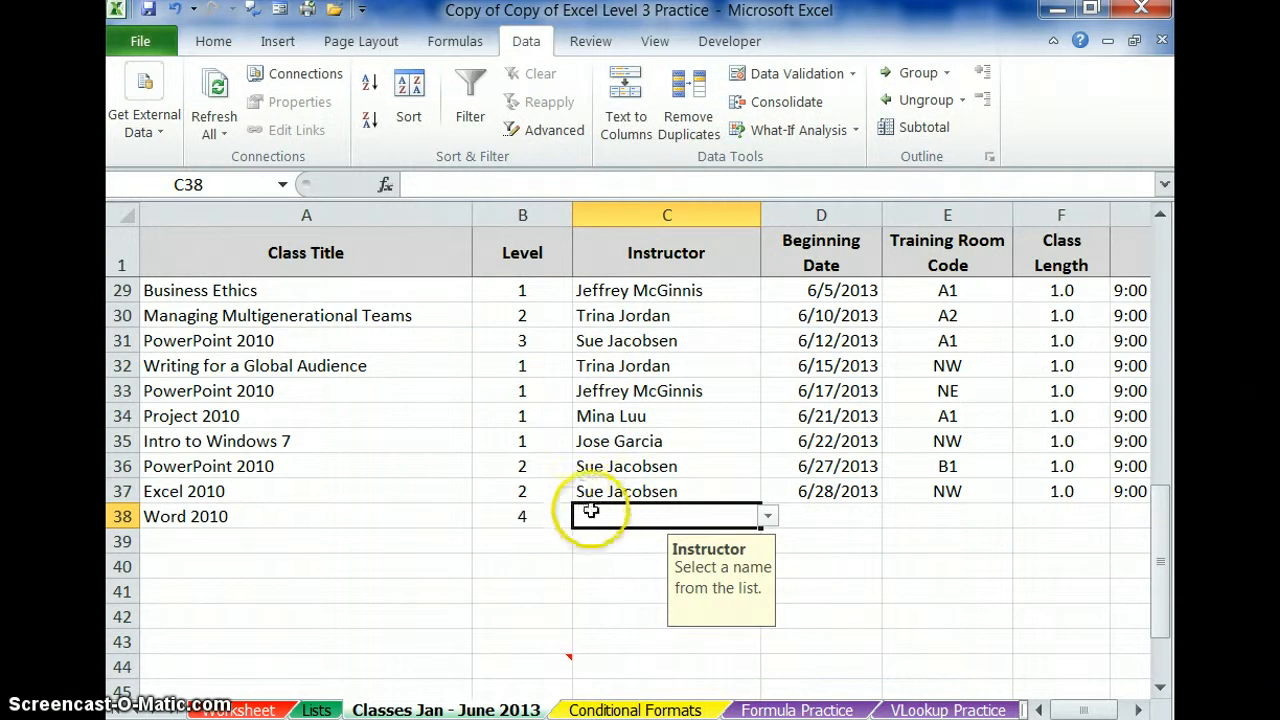
# Choose the third listed instructor in C38, try to replace it with a name outside the list, and cancel that entry.
pyautogui.click(768, 516)
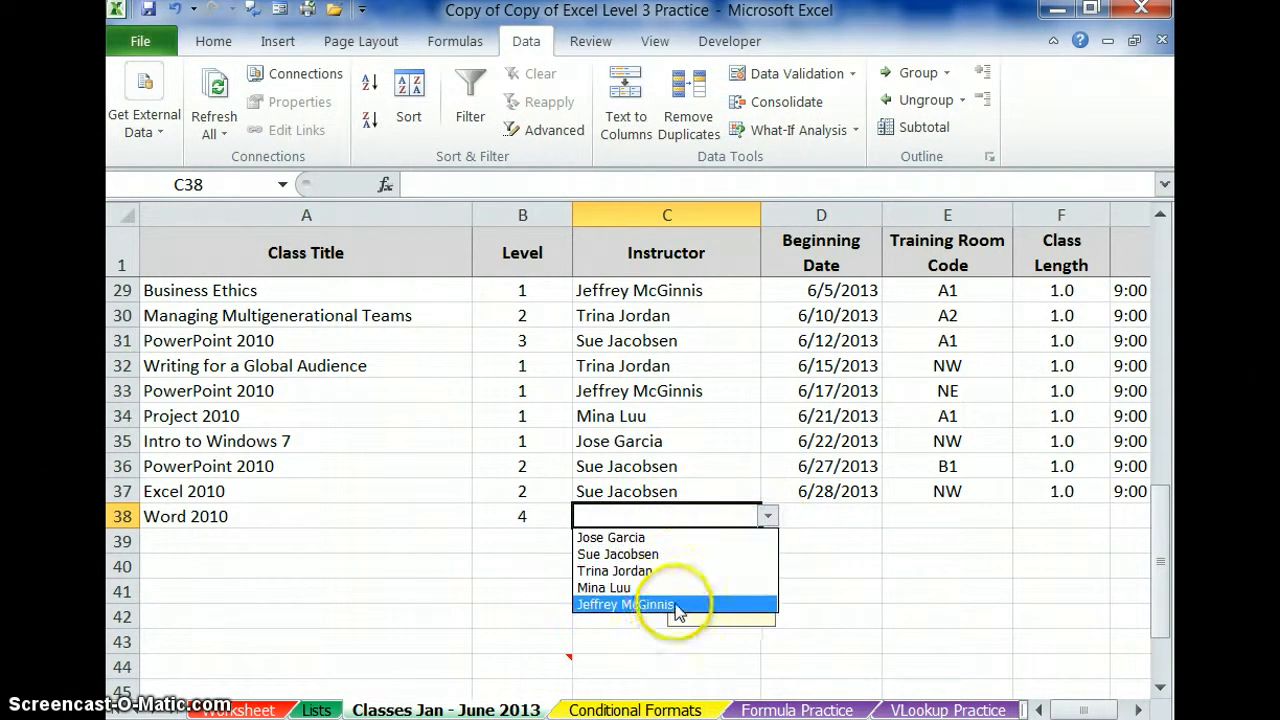
pyautogui.click(660, 571)
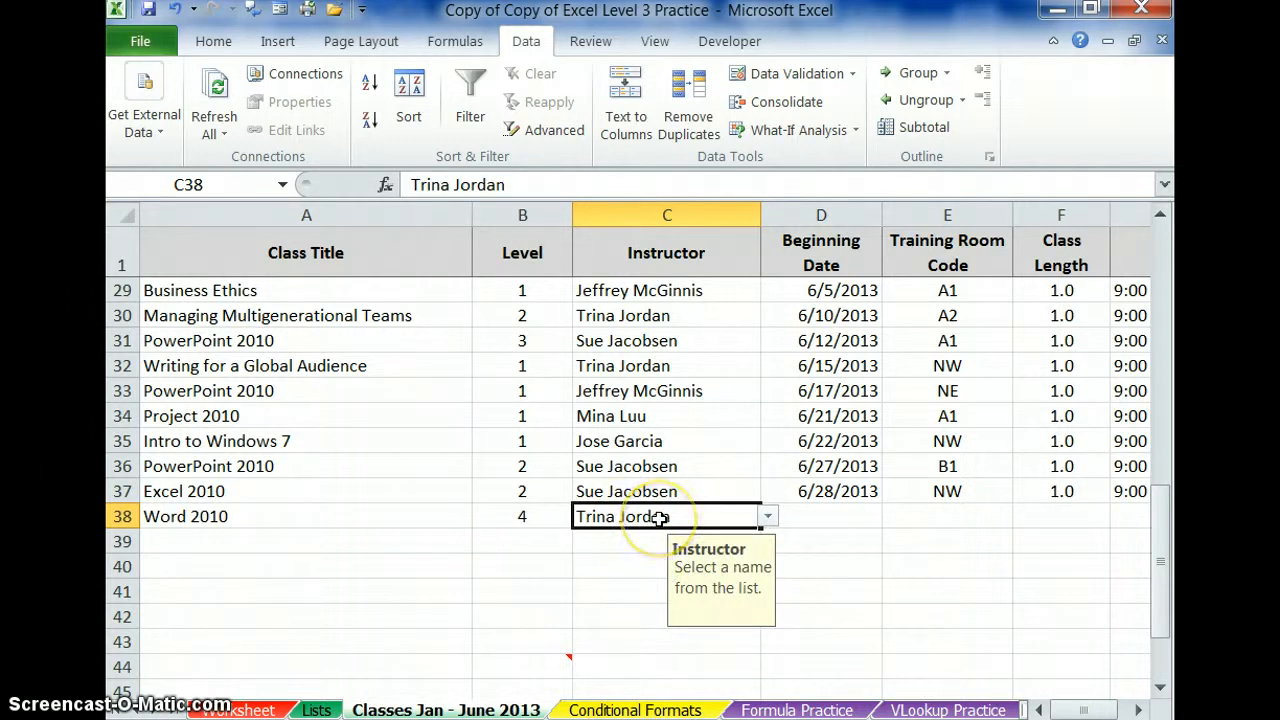
pyautogui.write('Rachel Sto')
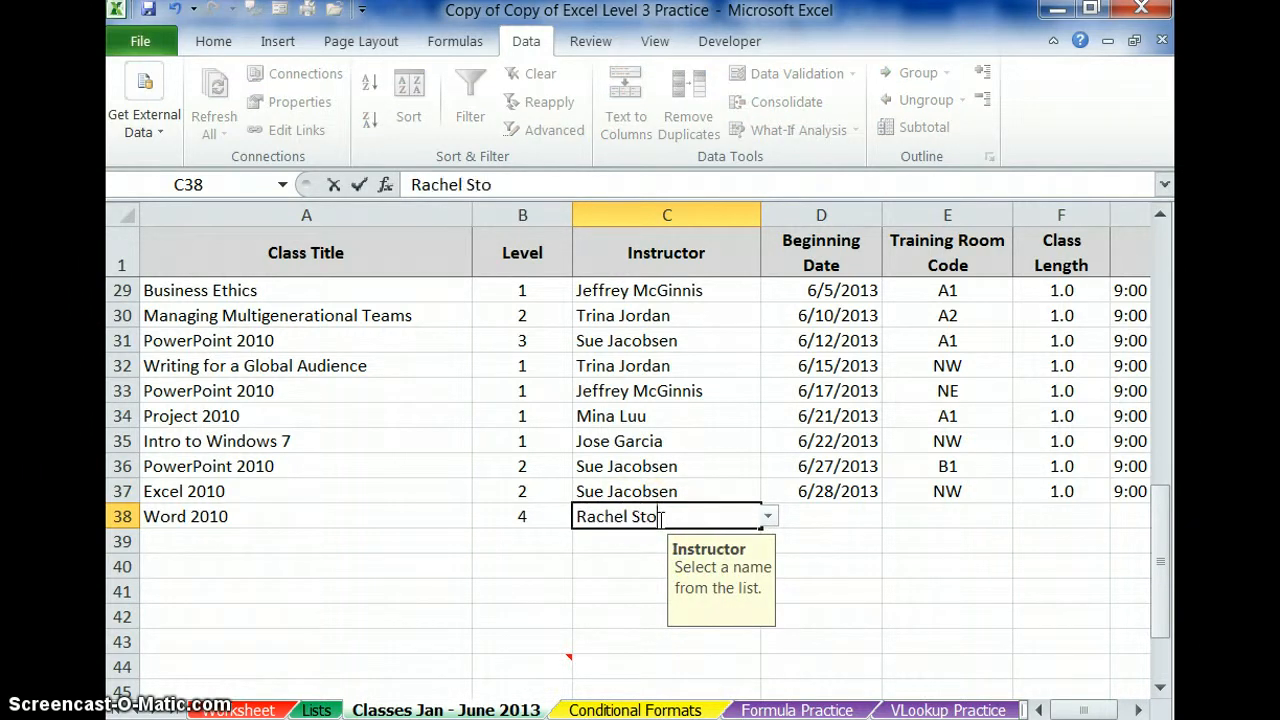
pyautogui.write('ne')
pyautogui.press('Return')
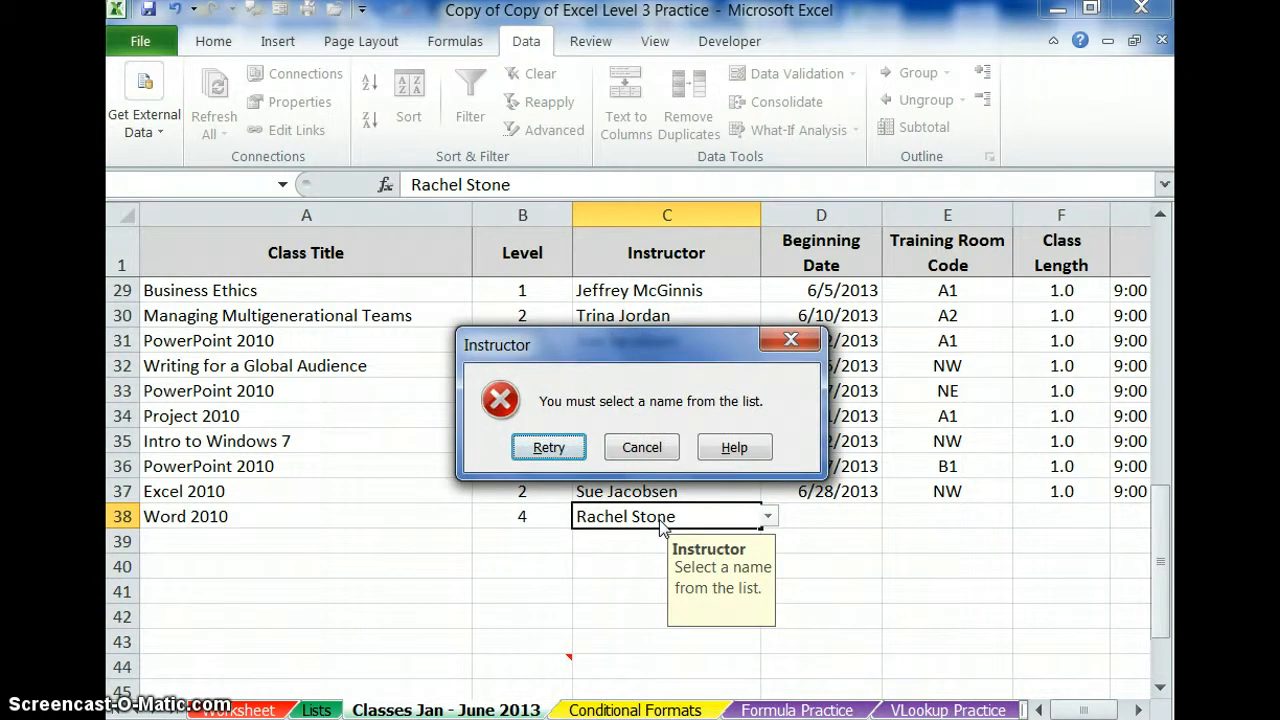
pyautogui.click(548, 447)
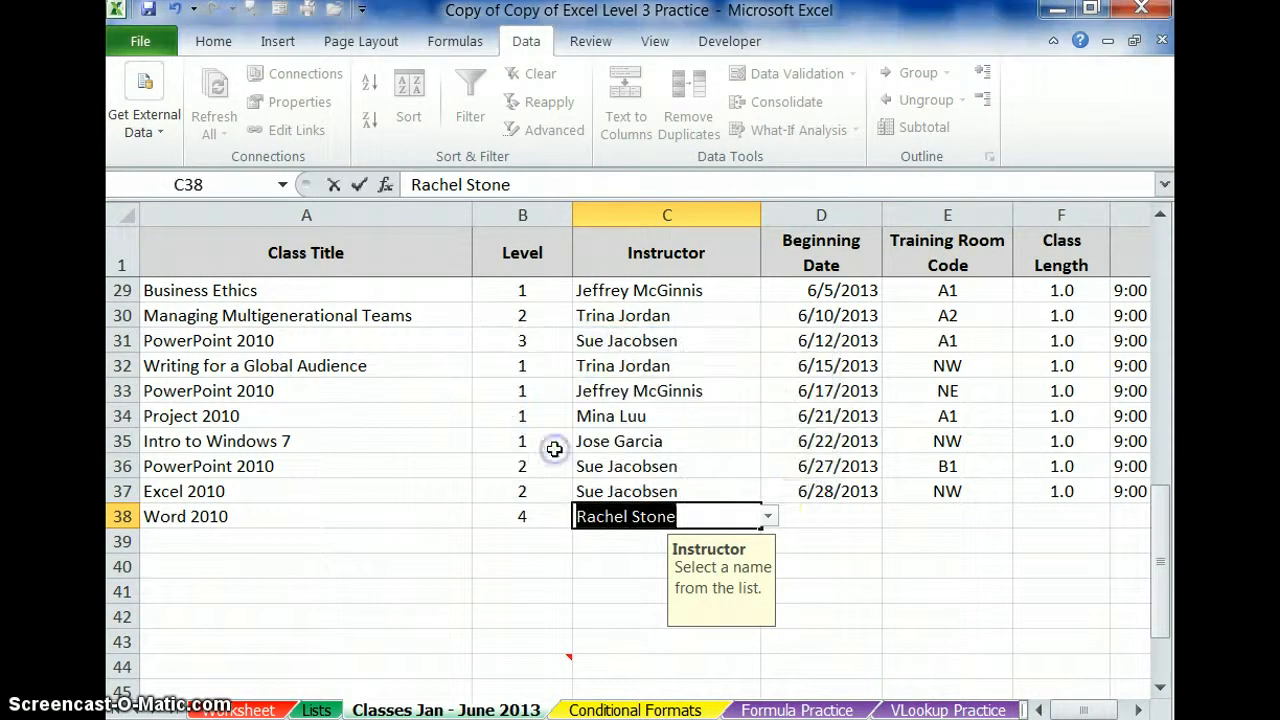
pyautogui.click(767, 516)
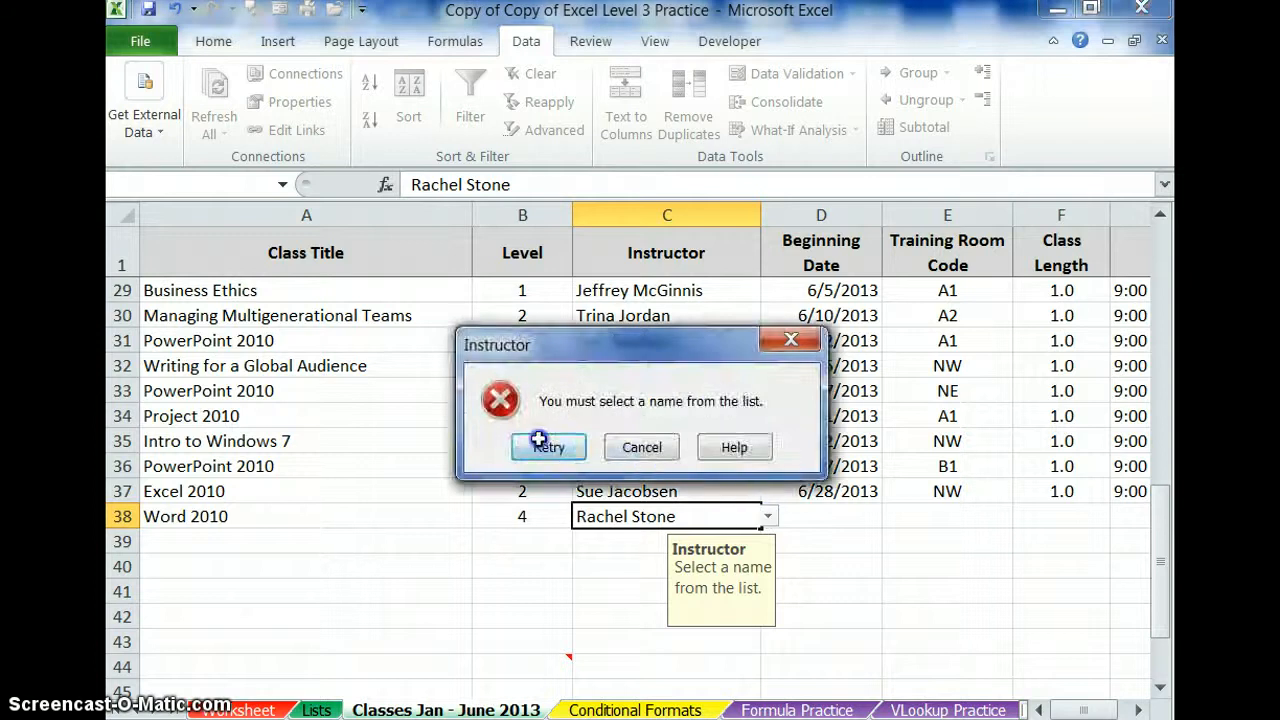
pyautogui.click(548, 447)
pyautogui.press('Escape')
# Choose the fourth instructor in the list for the Word 2010 class in C38.
pyautogui.click(767, 516)
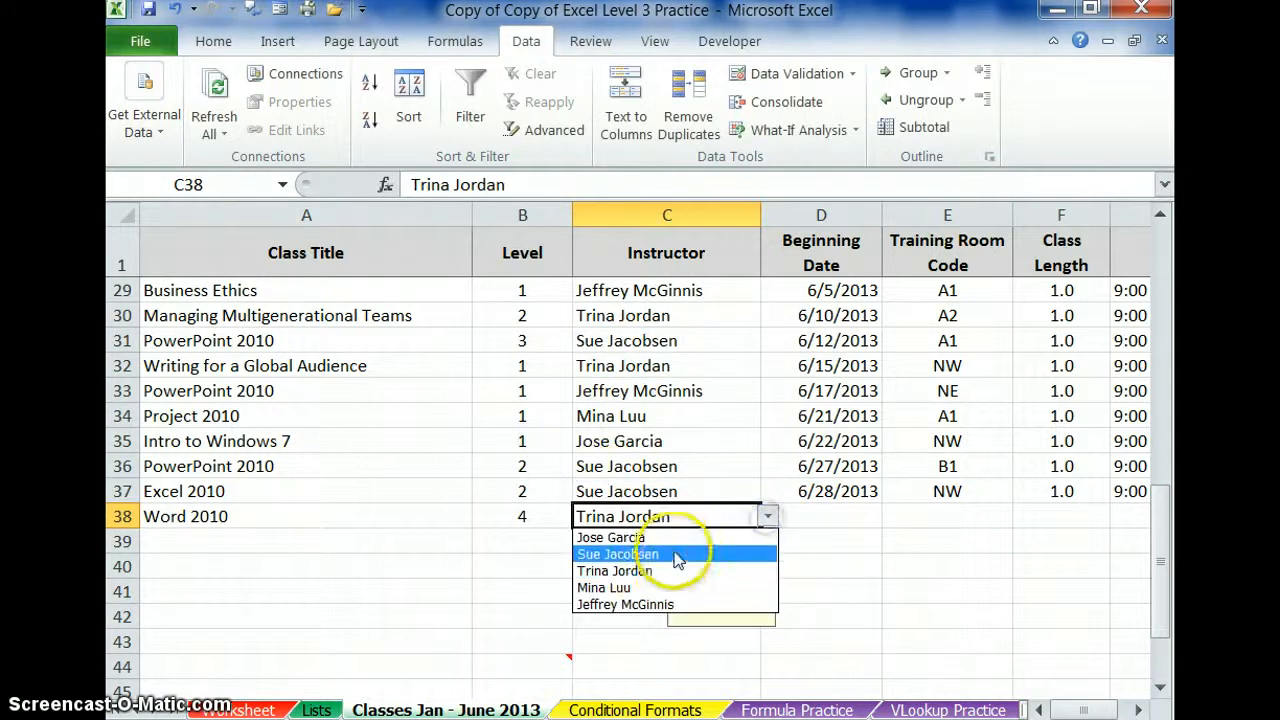
pyautogui.click(674, 588)
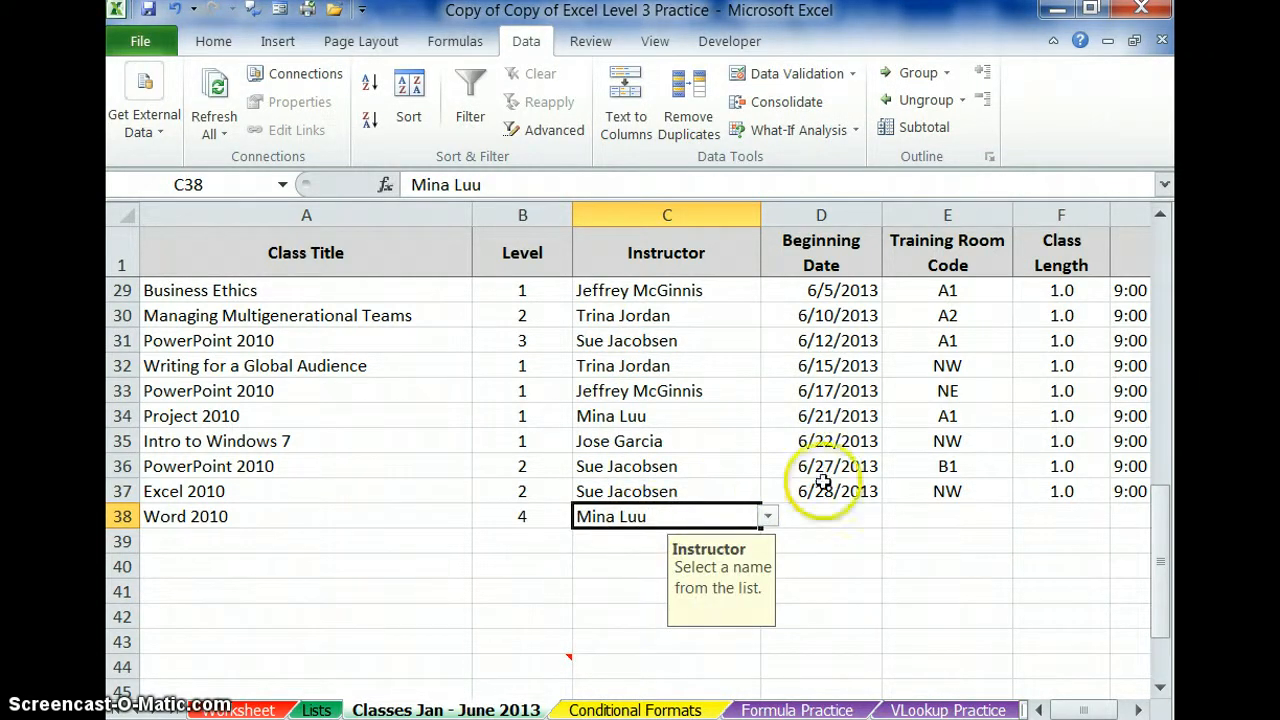
# Try to enter the out-of-range date 7/1/13 as the Word 2010 class's Beginning Date in D38, and cancel the entry.
pyautogui.click(828, 520)
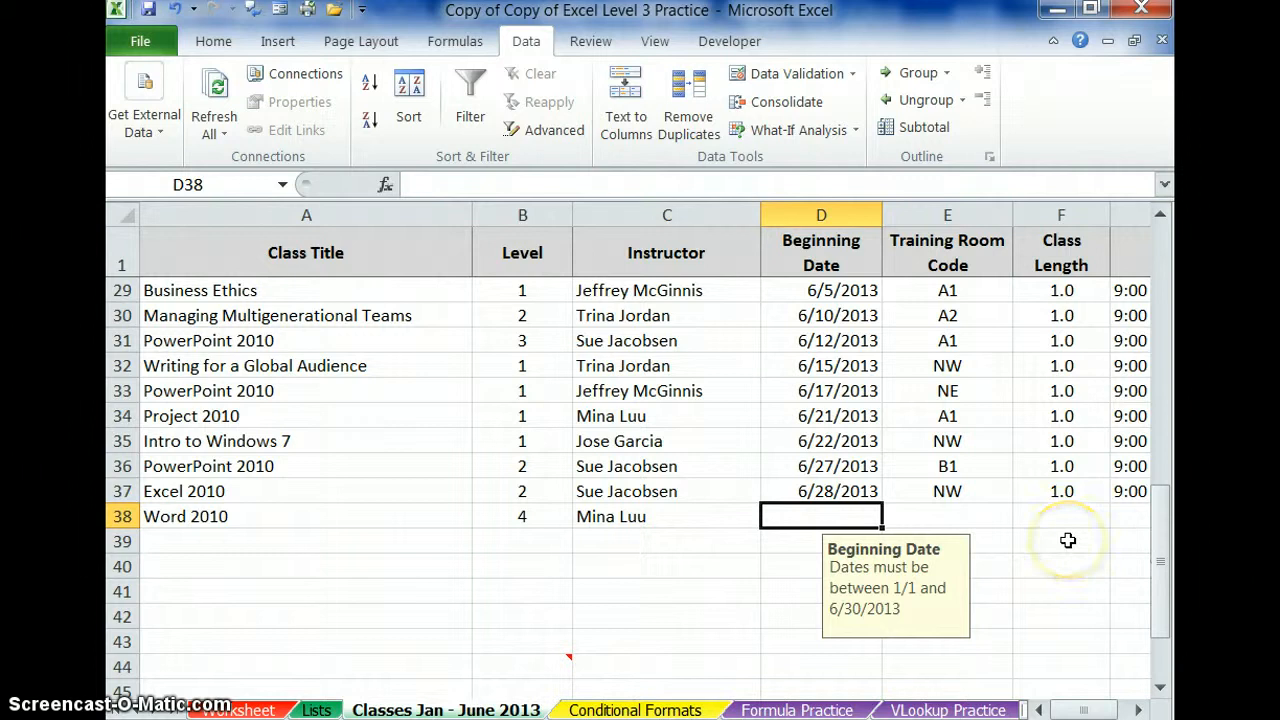
pyautogui.write('7/1/13')
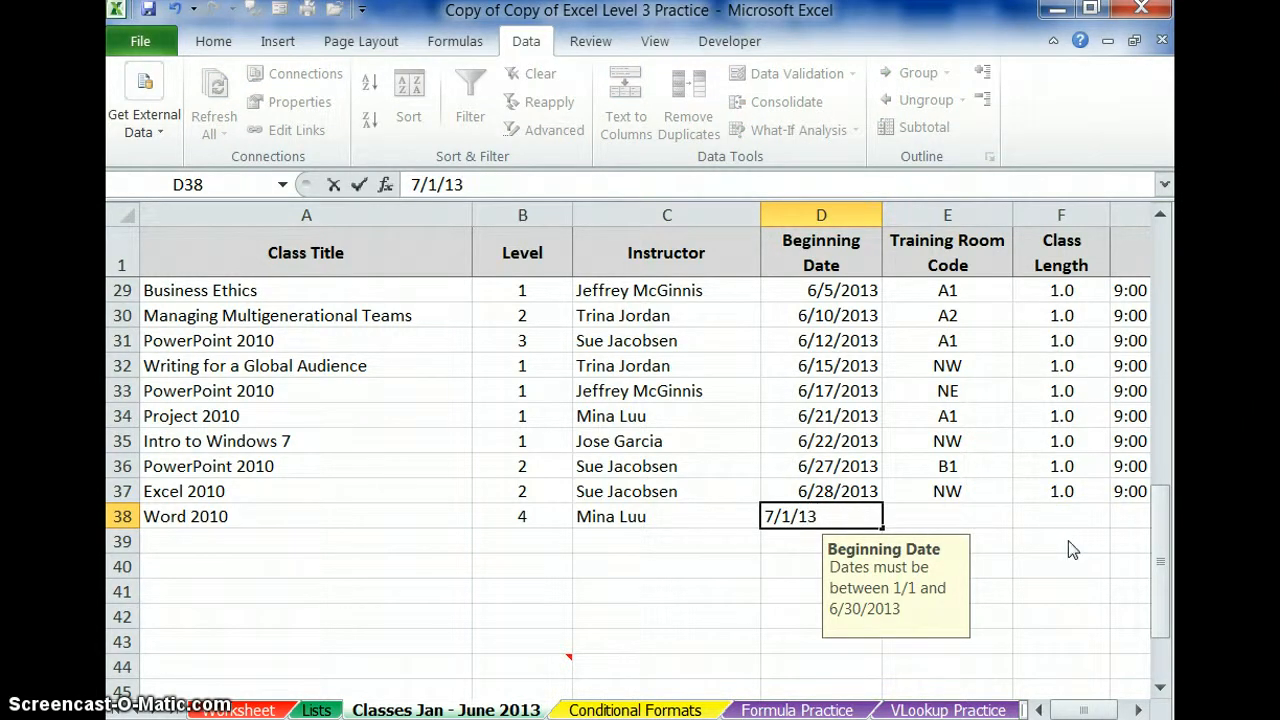
pyautogui.press('Return')
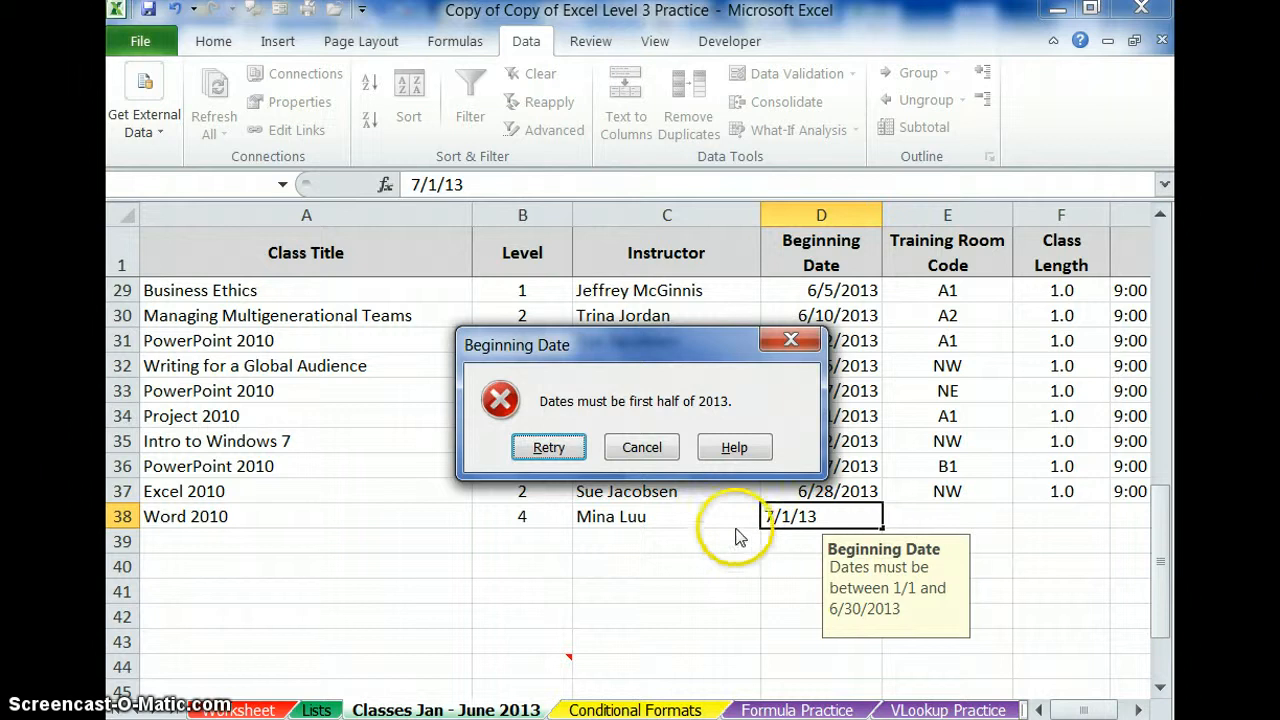
pyautogui.click(540, 449)
pyautogui.press('Escape')
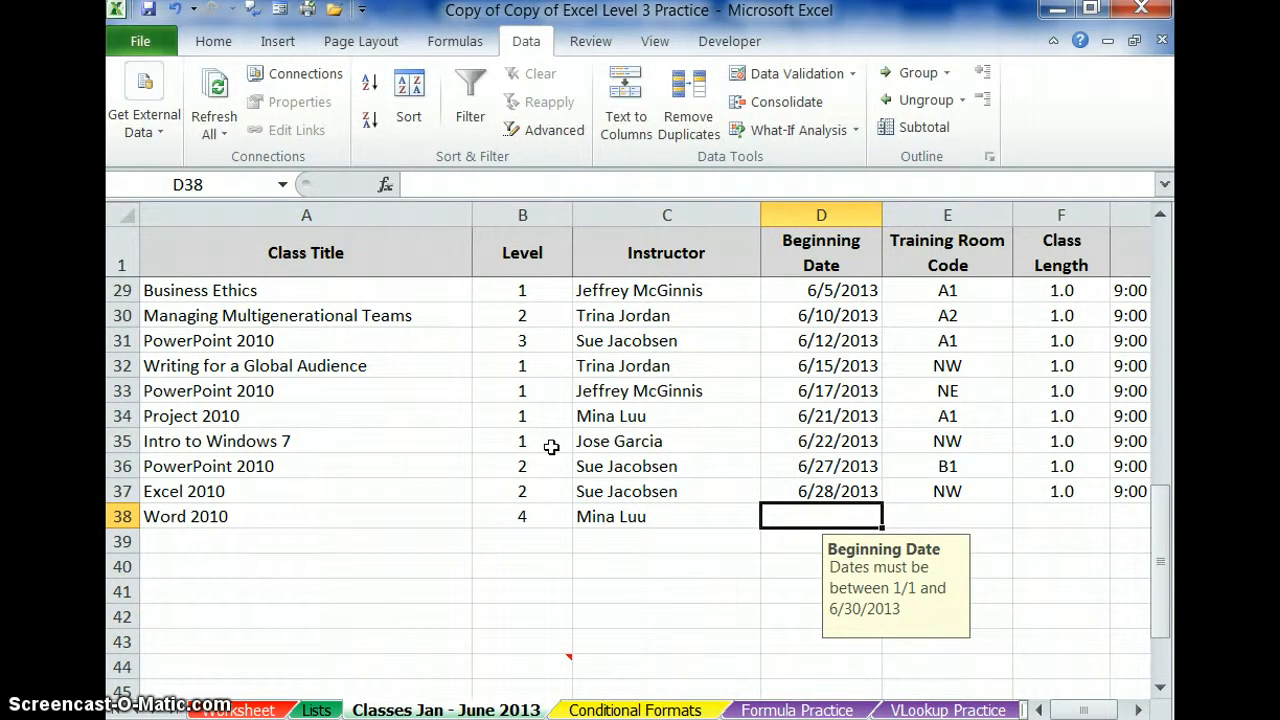
# Enter 6/21/13 as the Word 2010 class's Beginning Date and try Northwest as its Training Room Code, declining to continue with that code.
pyautogui.write('6/21/13')
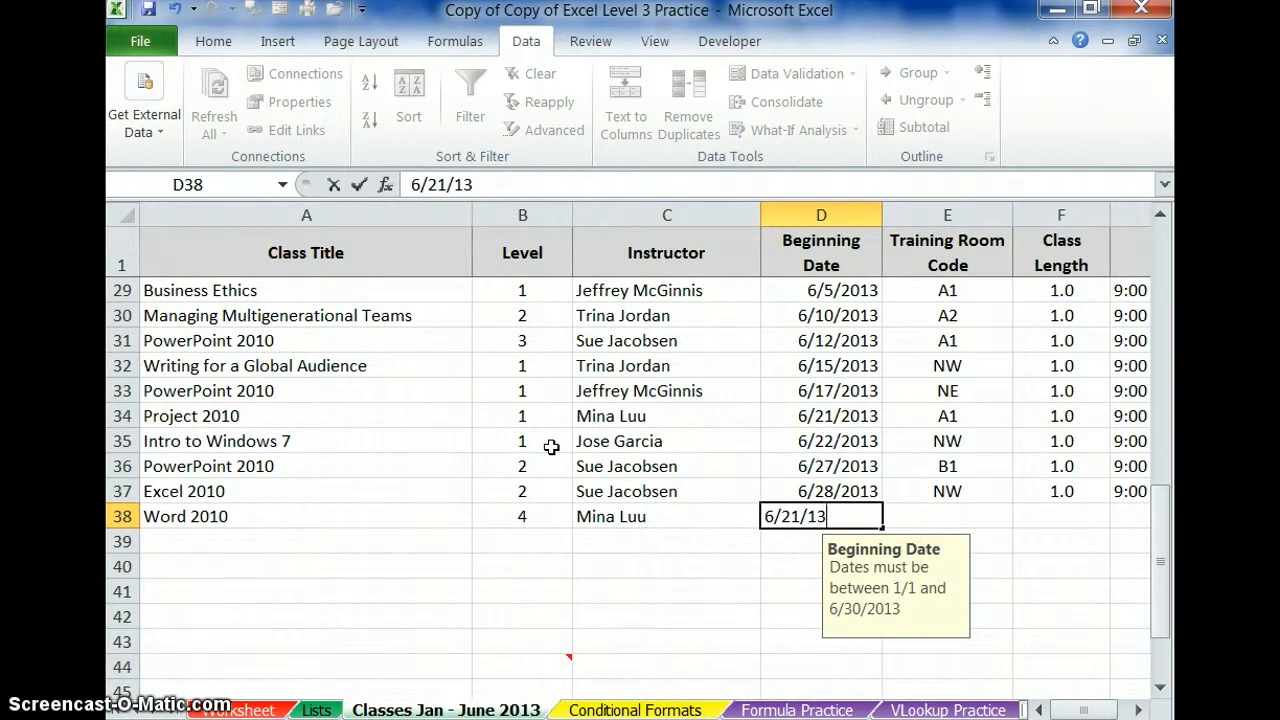
pyautogui.press('Tab')
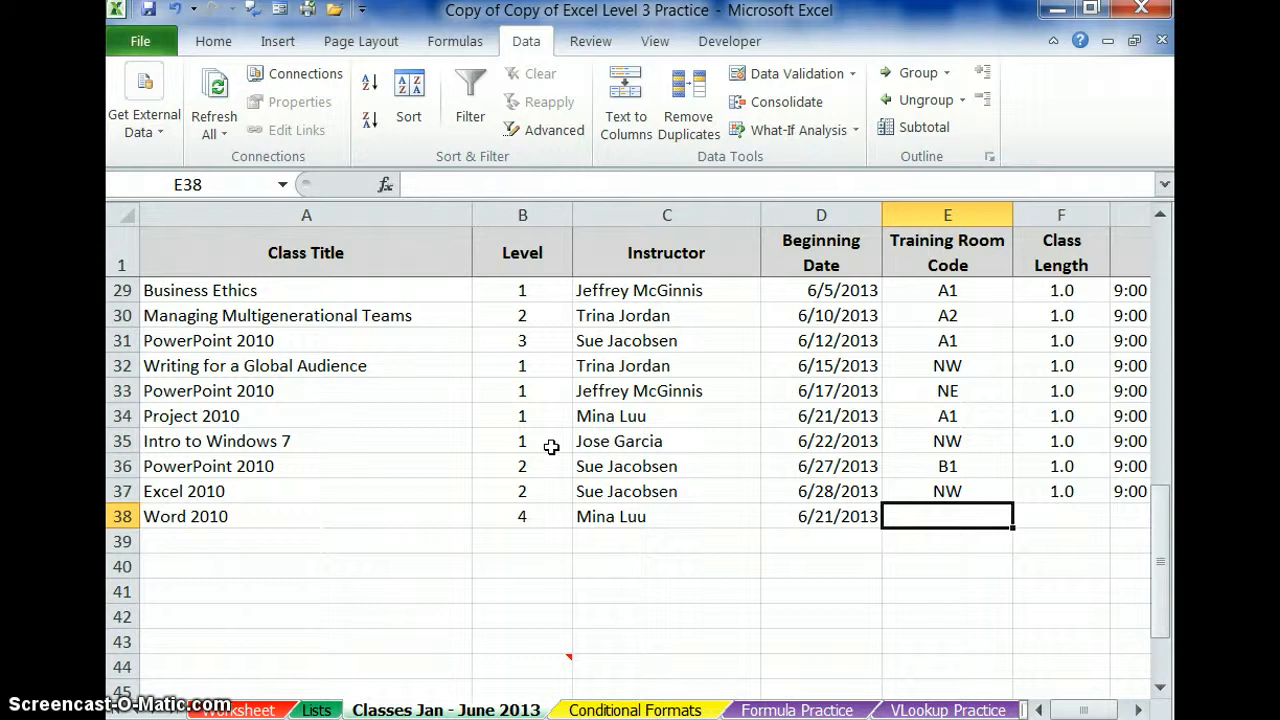
pyautogui.write('North')
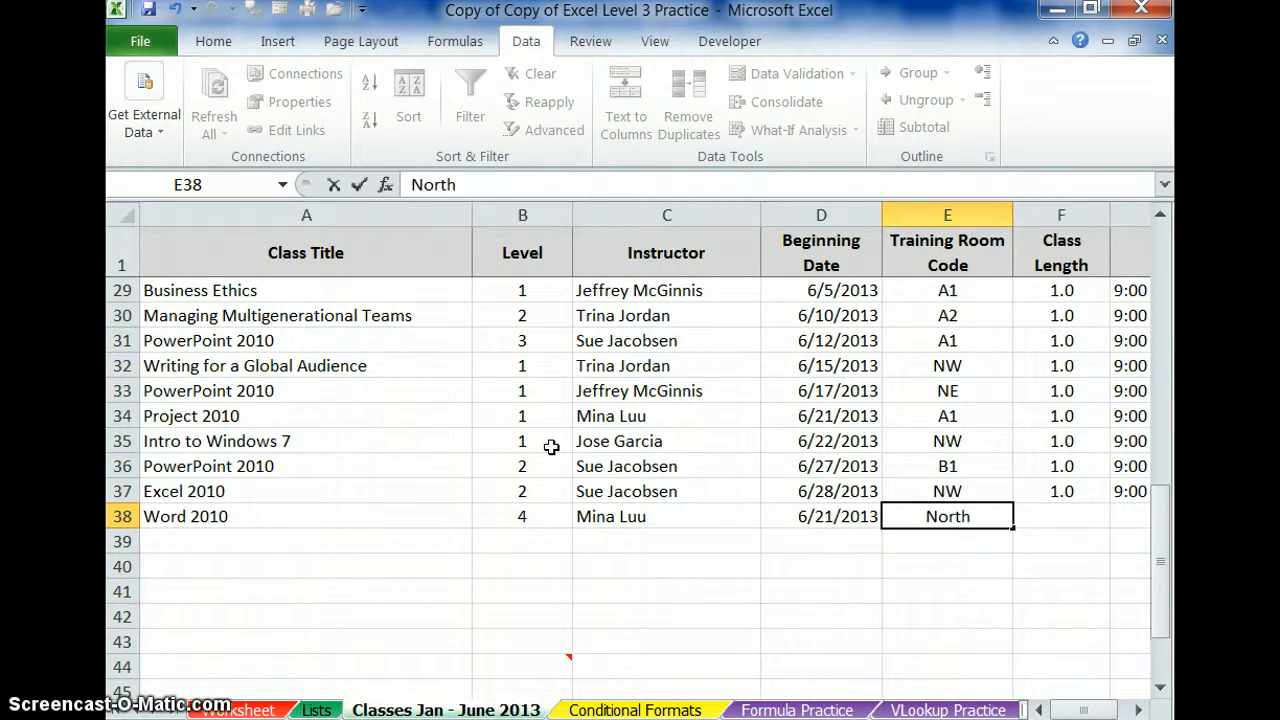
pyautogui.write('west')
pyautogui.press('Tab')
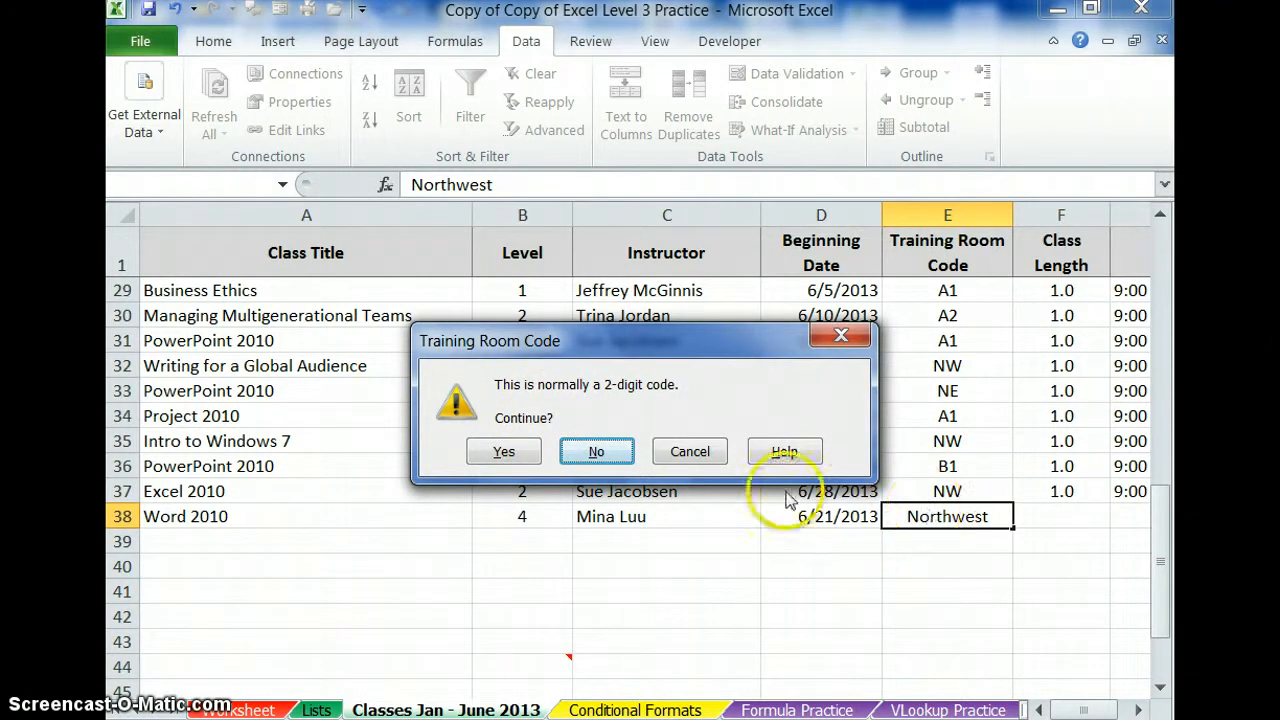
pyautogui.click(594, 452)
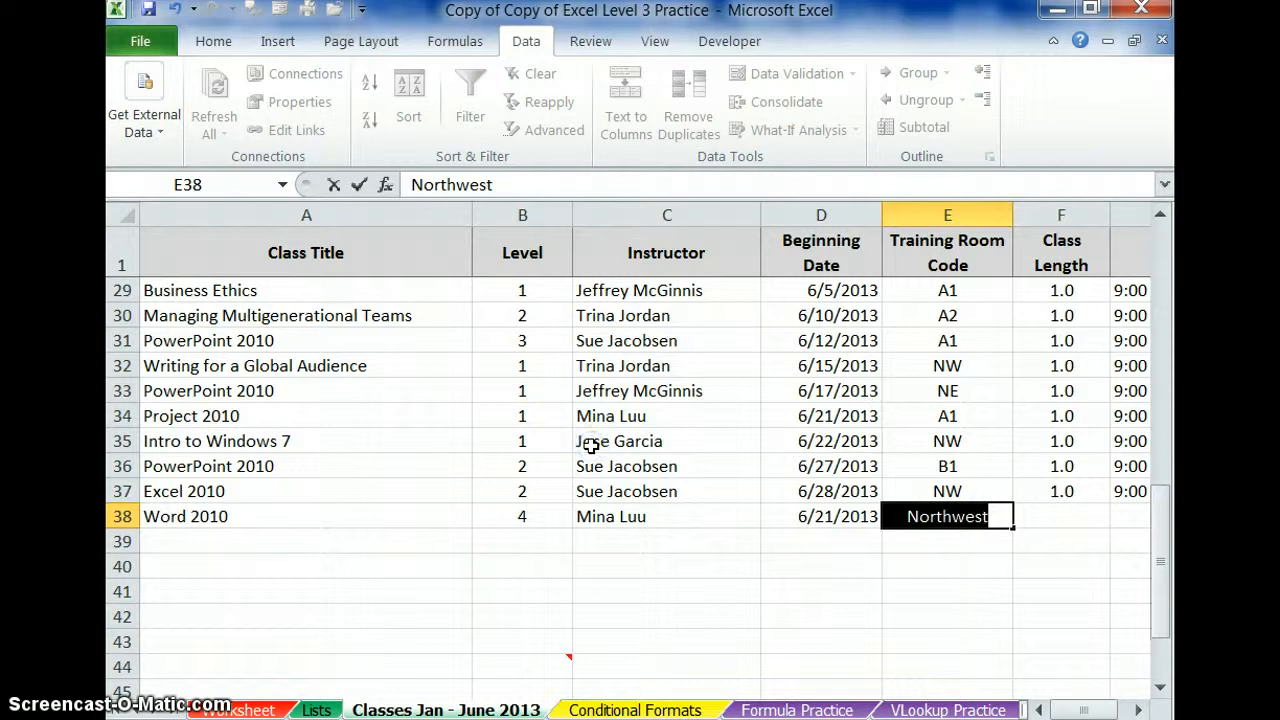
# Replace the Training Room Code entry in E38 with NW.
pyautogui.write('NW')
pyautogui.press('Return')
pyautogui.press('Left')
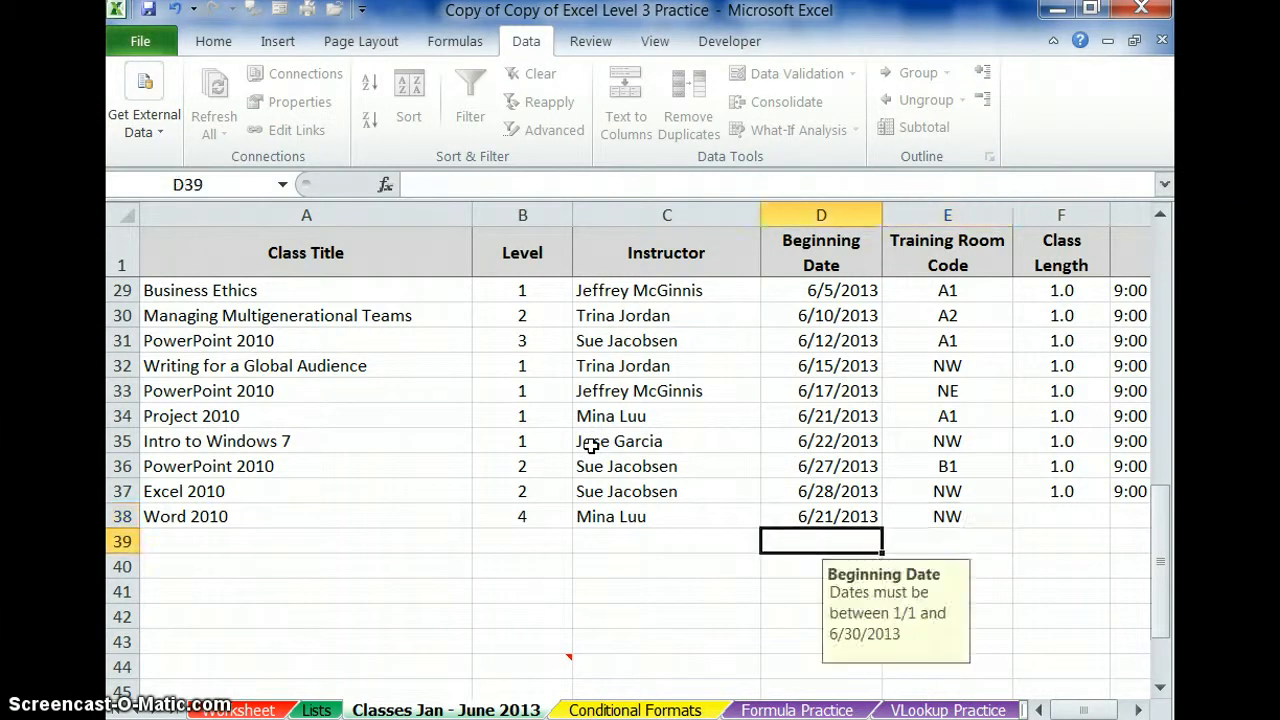
pyautogui.click(352, 539)
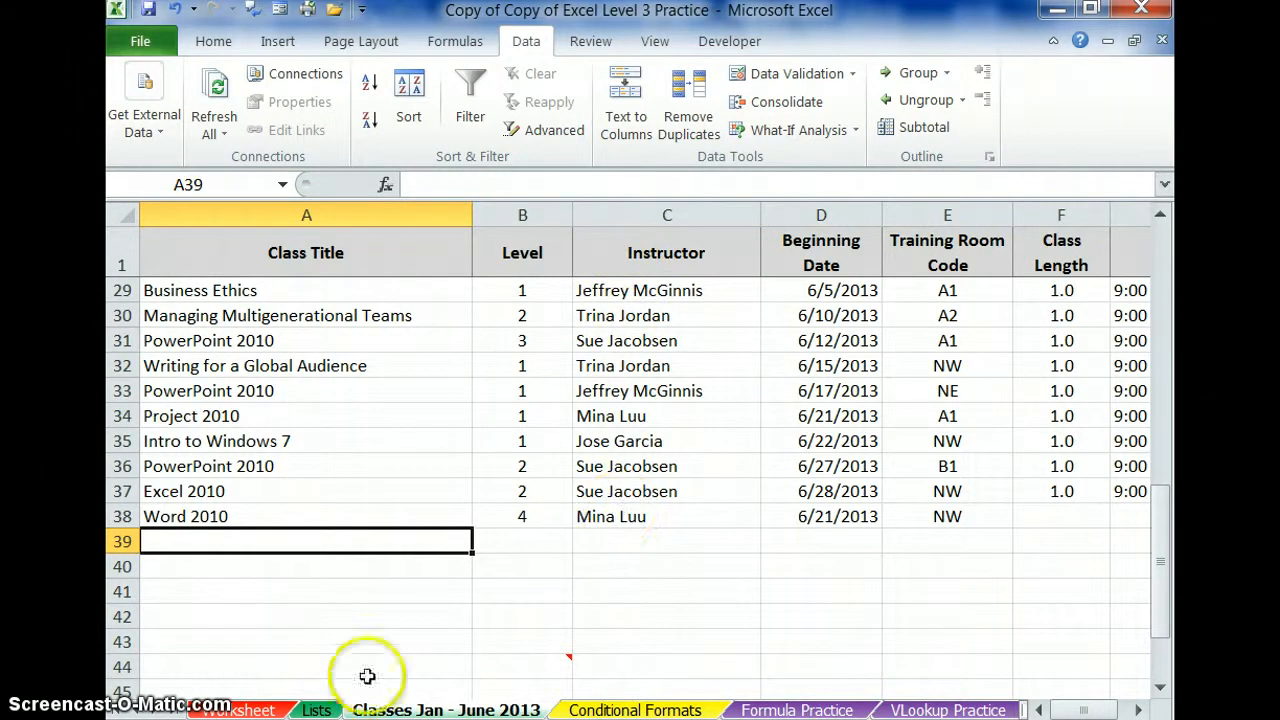
# Add a new instructor's full name in A7 of the Lists sheet, below the existing instructors.
pyautogui.click(316, 710)
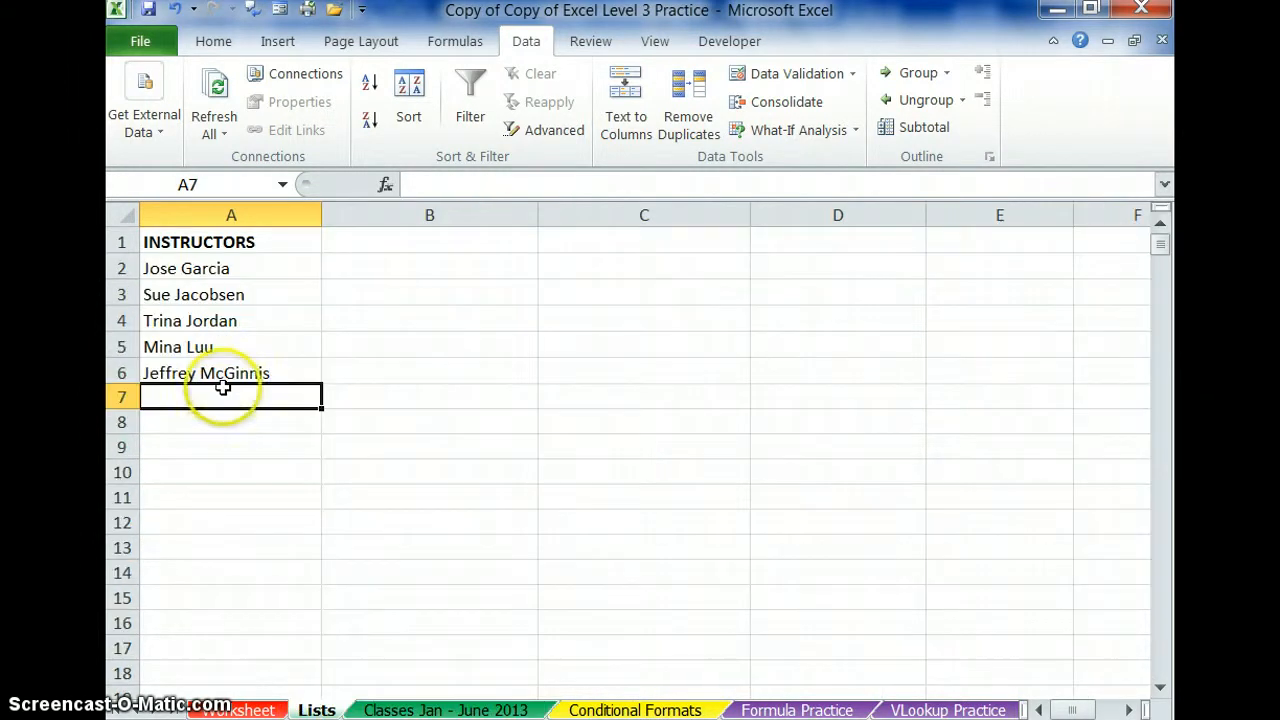
pyautogui.write('Rachel Sto')
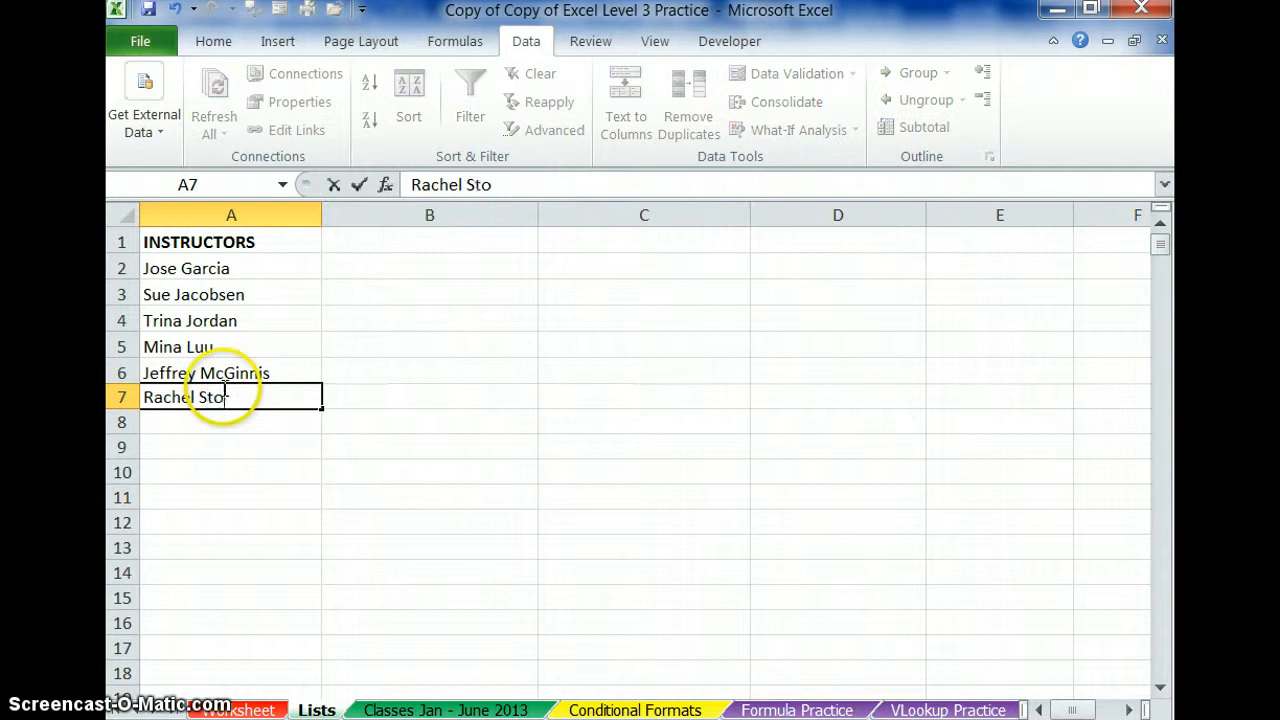
pyautogui.write('ne')
pyautogui.press('Return')
# Extend the list source of the Instructor column's data validation on the Classes Jan - June 2013 sheet to =Lists!$A$2:$A$7.
pyautogui.click(398, 710)
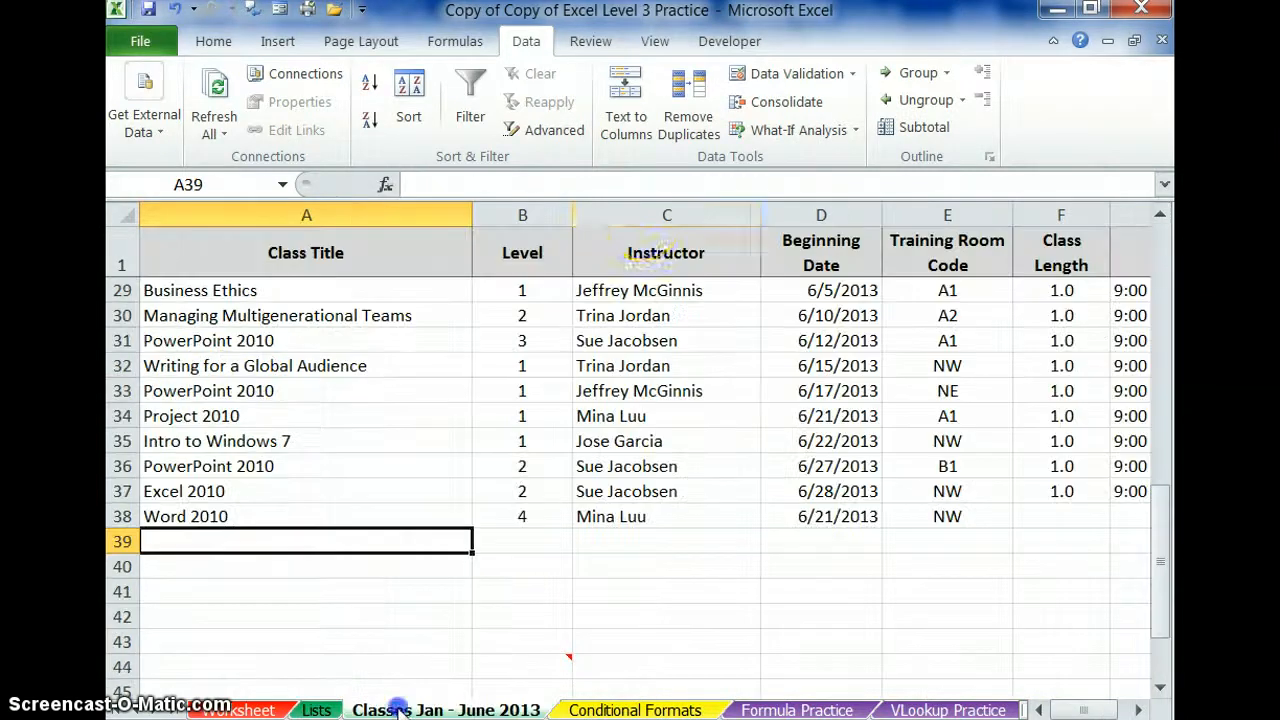
pyautogui.click(642, 216)
pyautogui.click(790, 76)
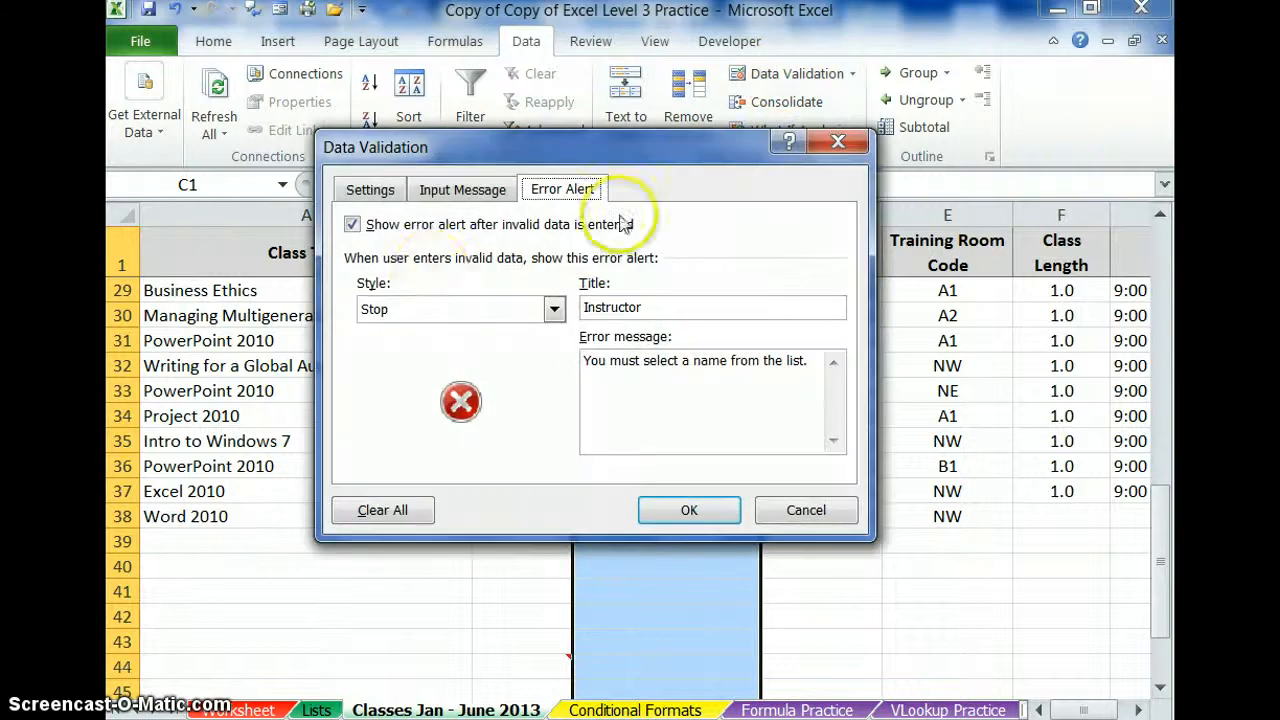
pyautogui.click(372, 189)
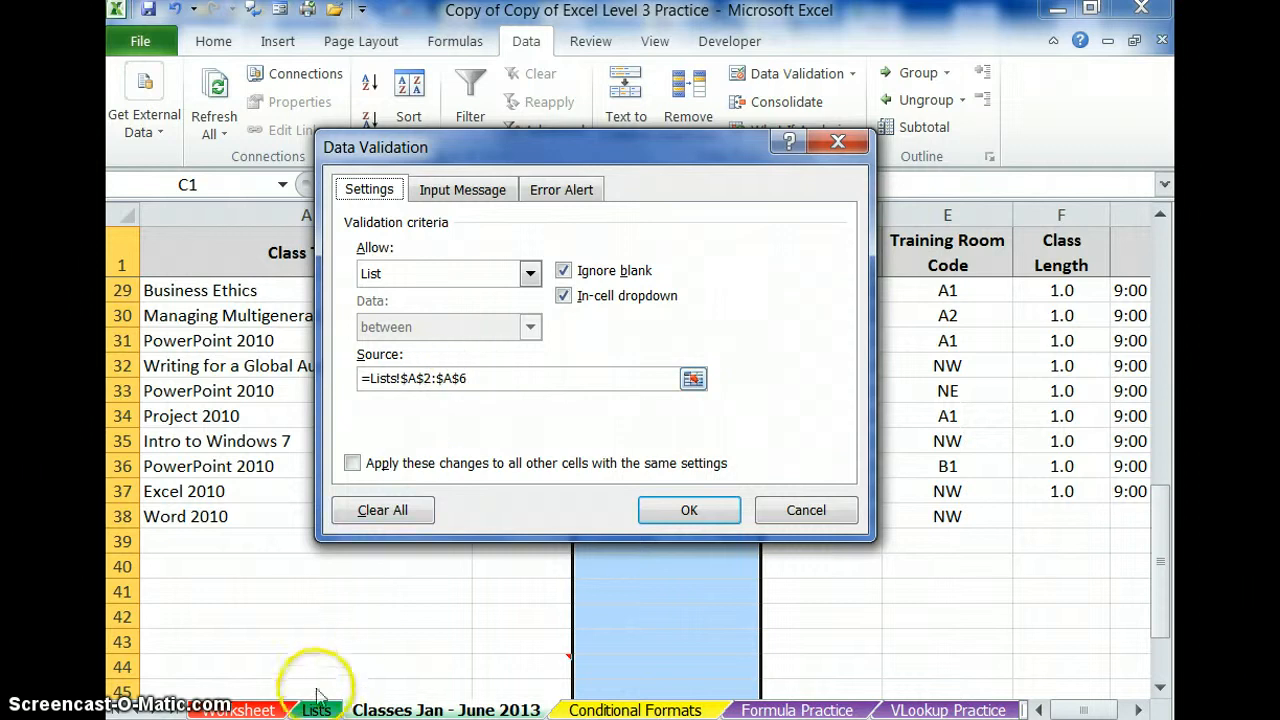
pyautogui.click(523, 379)
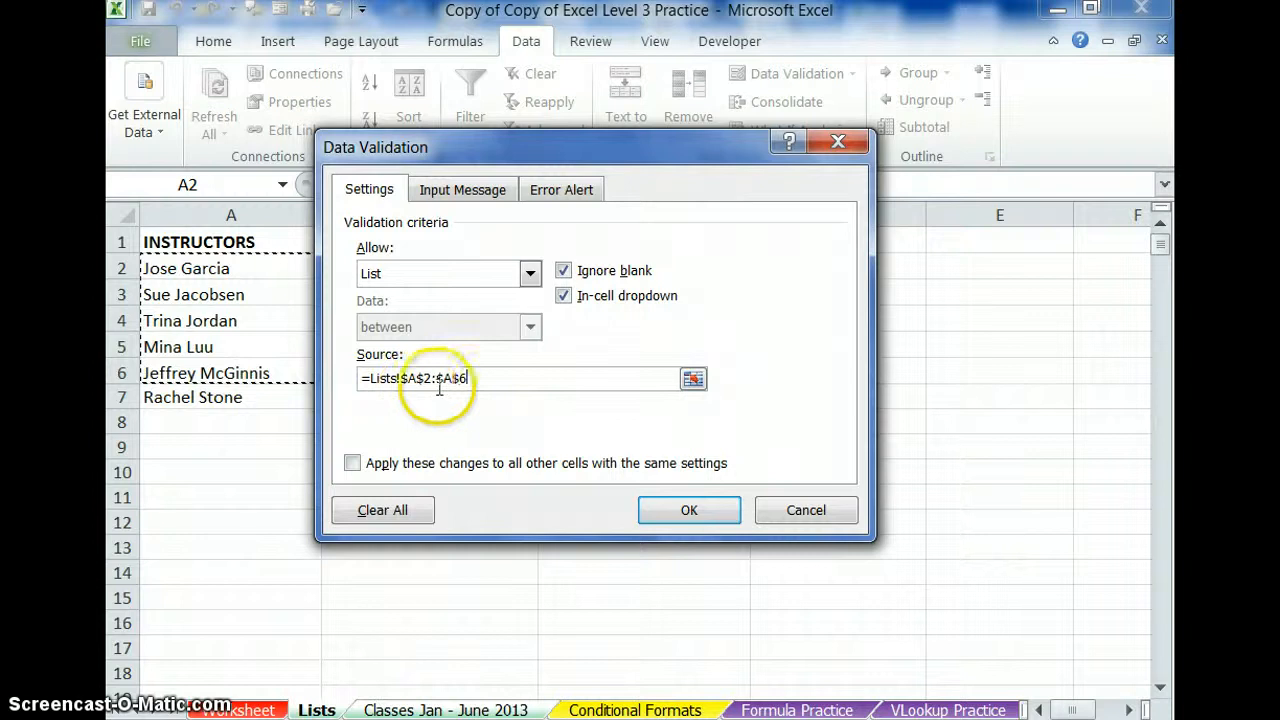
pyautogui.press('BackSpace')
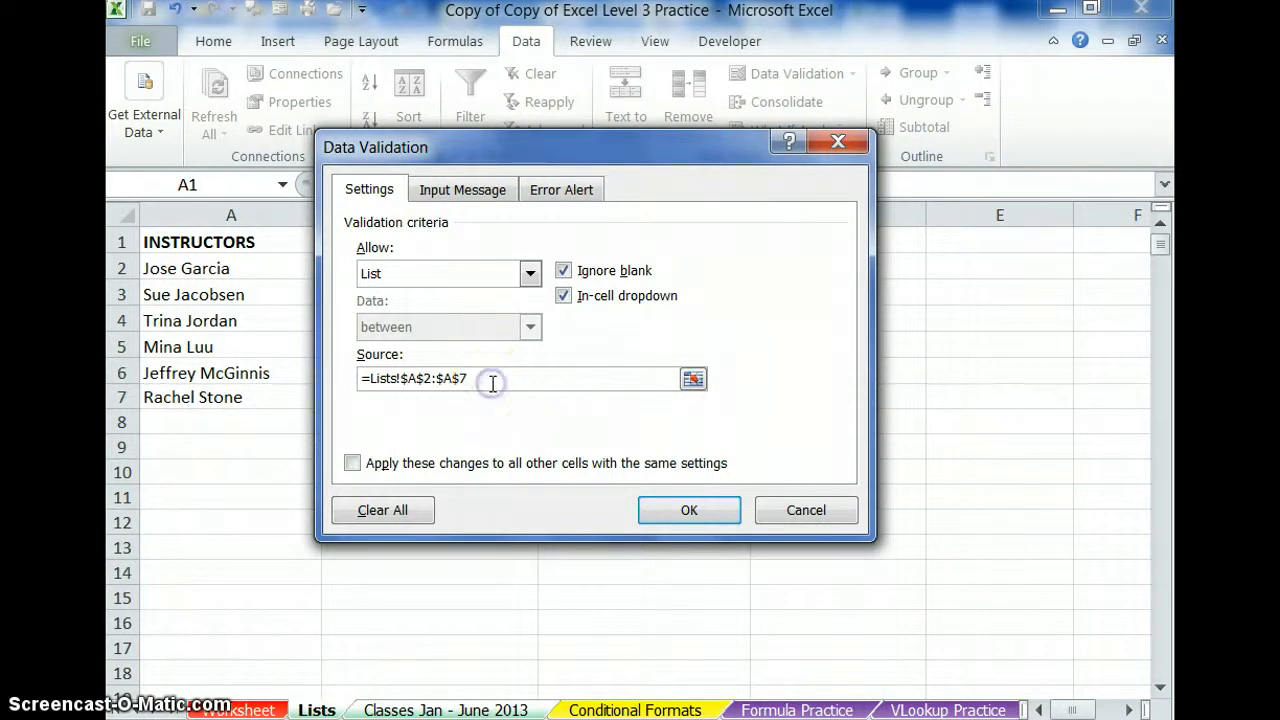
pyautogui.click(655, 510)
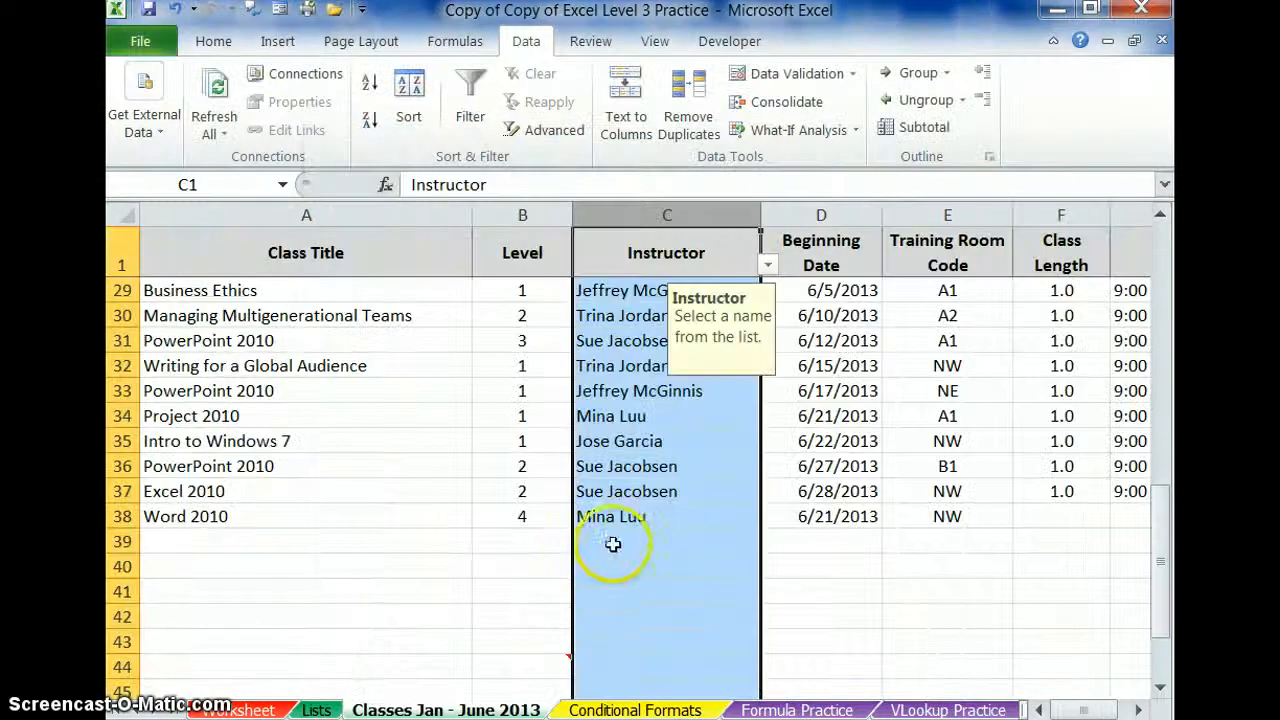
# Choose the newly added instructor from the validation list in C39.
pyautogui.click(612, 543)
pyautogui.click(767, 542)
pyautogui.click(645, 648)
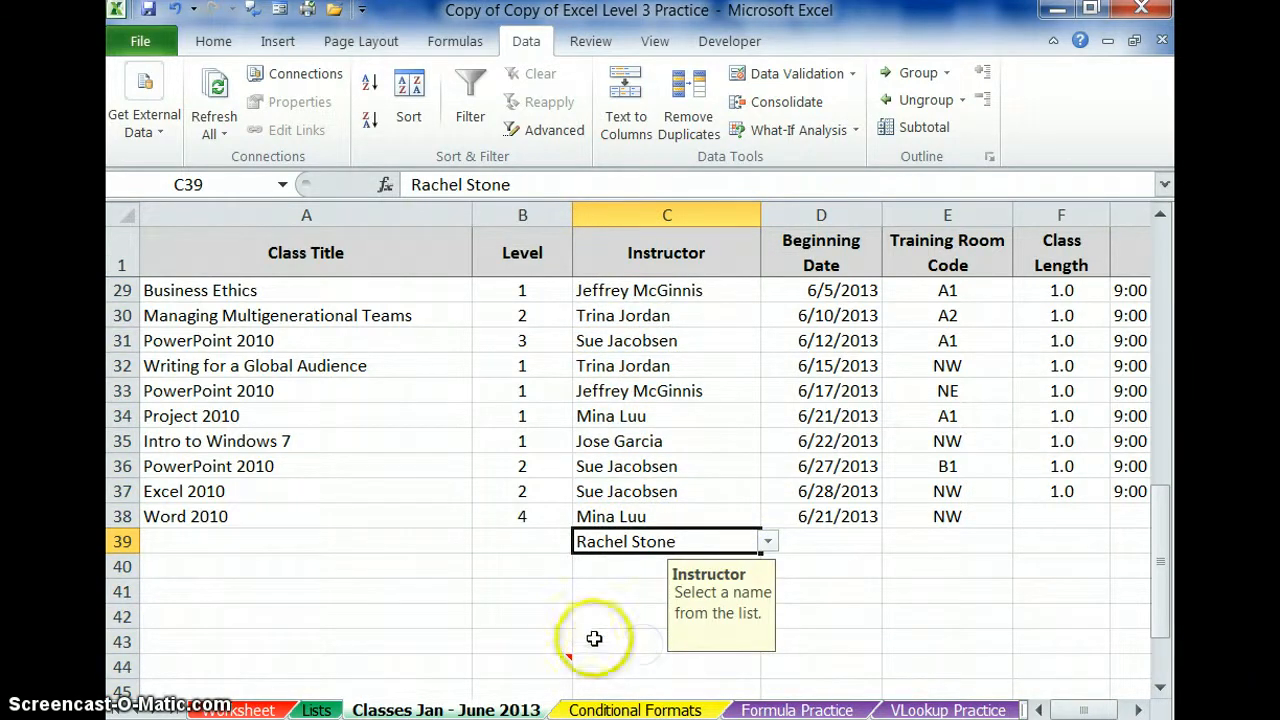
pyautogui.click(403, 543)
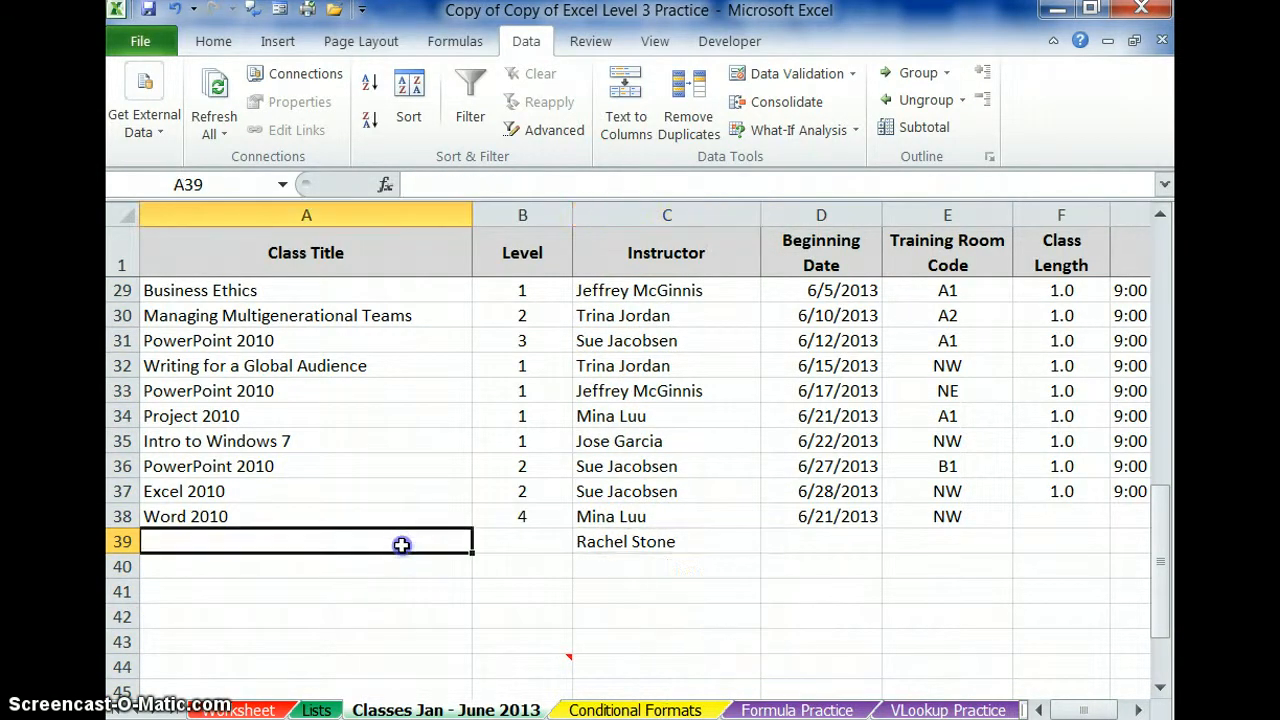